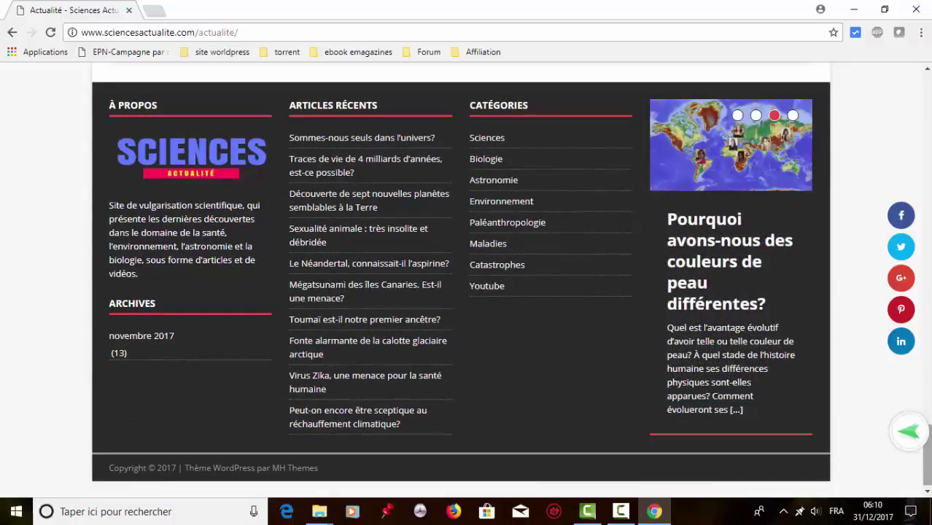
Look over the finished Actualité page from its footer back up to the article sections
{"action": "left_click", "coordinate": [928, 106]}
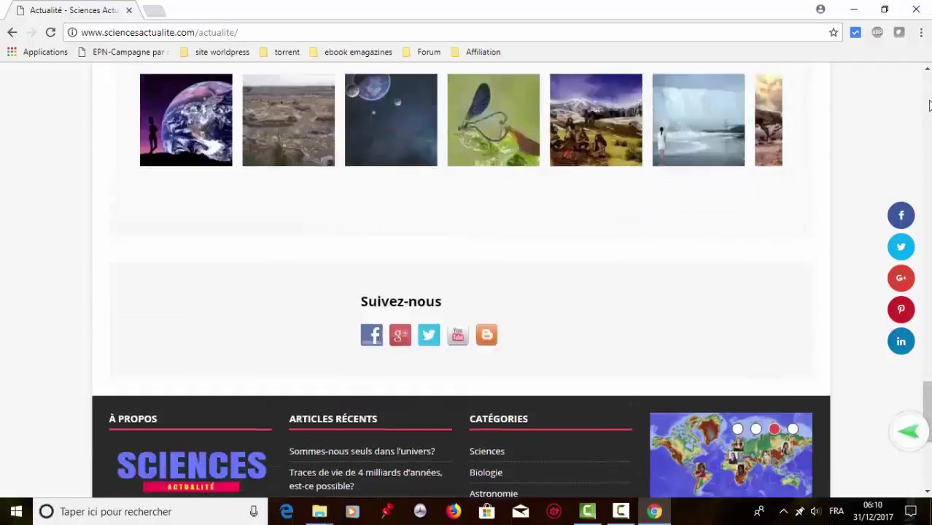
{"action": "scroll", "coordinate": [928, 105], "scroll_direction": "up", "scroll_amount": 20}
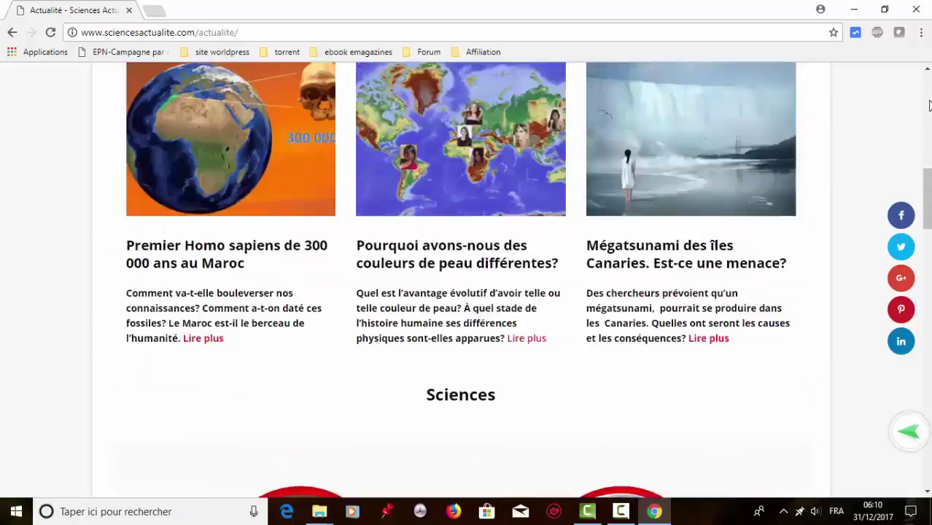
{"action": "scroll", "coordinate": [928, 106], "scroll_direction": "up", "scroll_amount": 5}
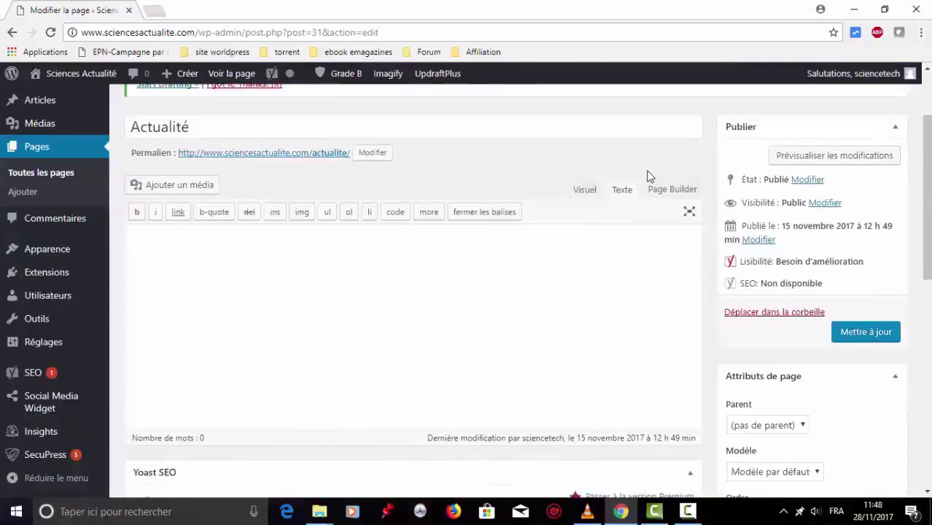
Switch the Actualité page to Page Builder and activate the prebuilt layouts directory
{"action": "left_click", "coordinate": [678, 190]}
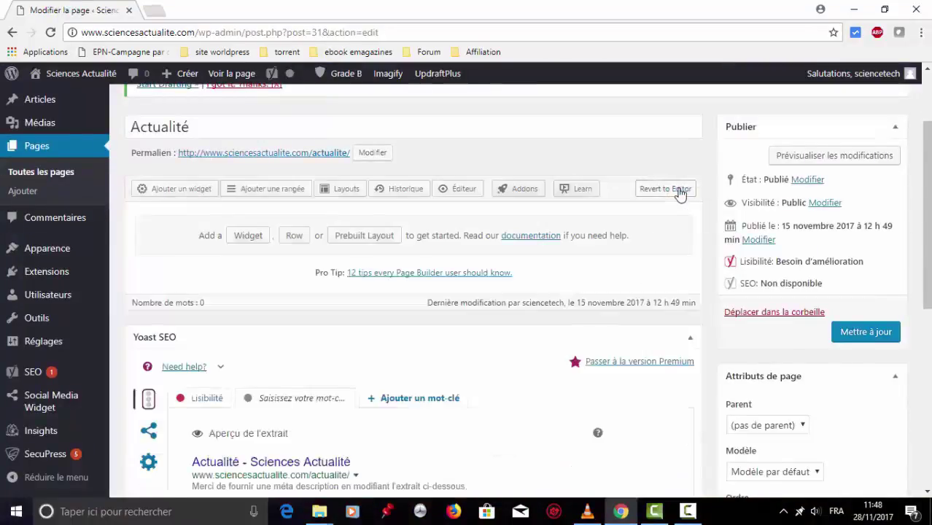
{"action": "left_click", "coordinate": [366, 237]}
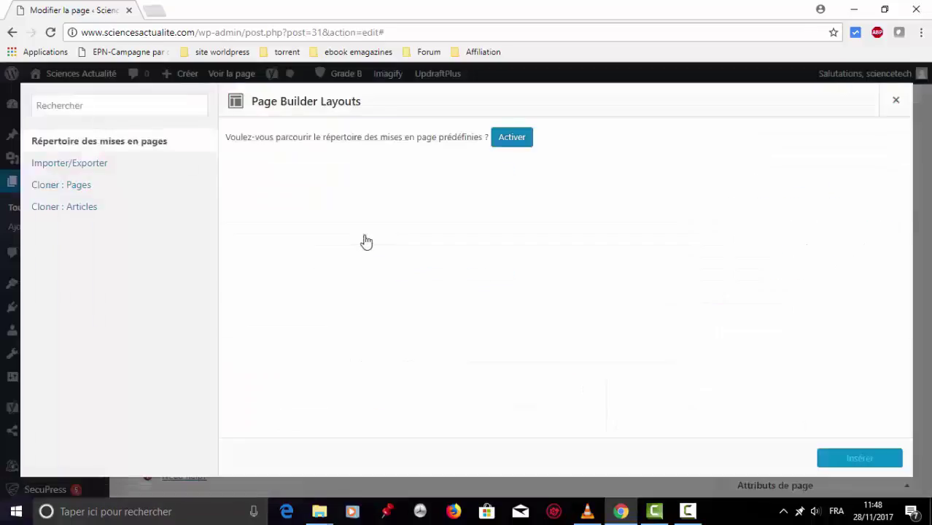
{"action": "left_click", "coordinate": [512, 137]}
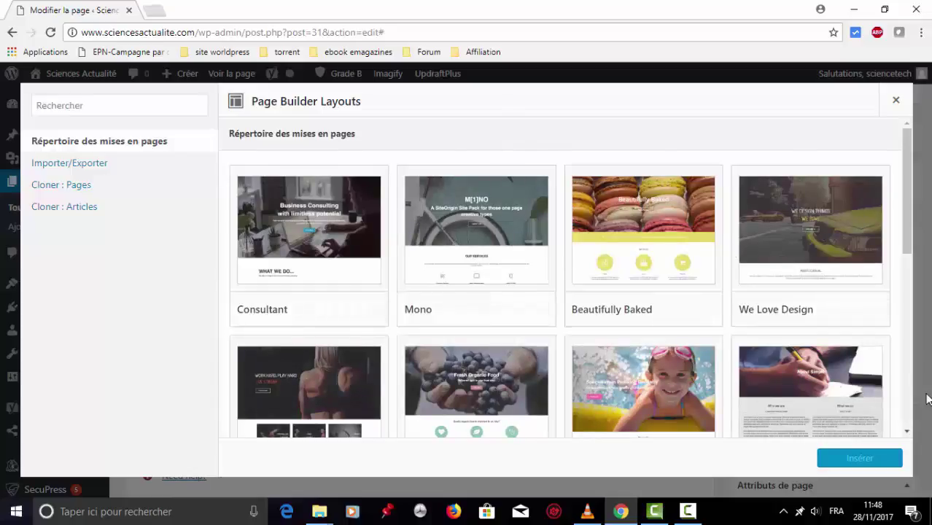
Browse through both pages of the layouts directory and select the Modern Design layout
{"action": "left_click", "coordinate": [906, 435]}
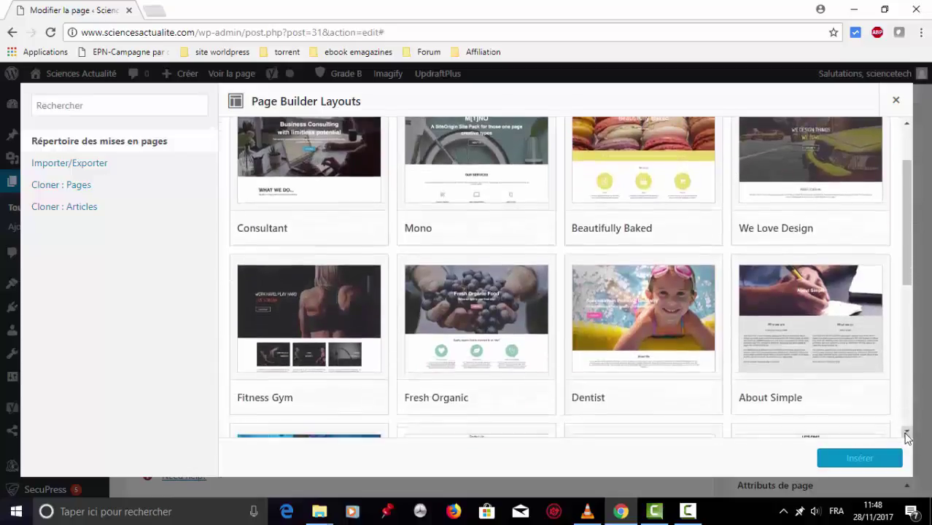
{"action": "left_click", "coordinate": [906, 435]}
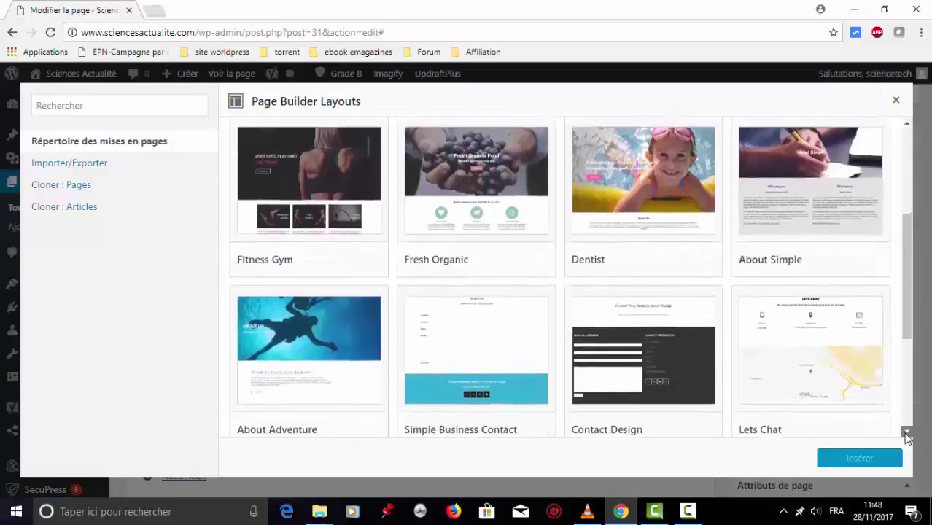
{"action": "left_click", "coordinate": [906, 435]}
{"action": "left_click", "coordinate": [906, 435]}
{"action": "left_click", "coordinate": [906, 435]}
{"action": "left_click", "coordinate": [906, 435]}
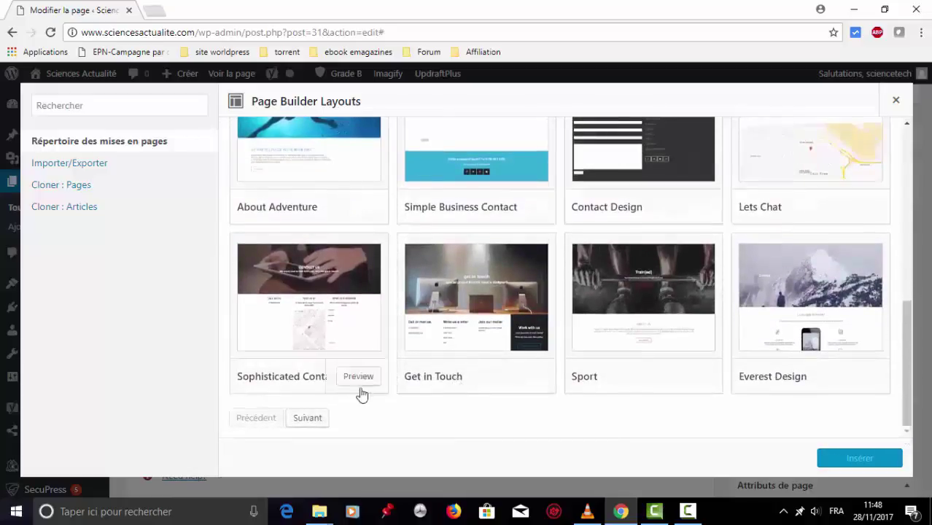
{"action": "left_click", "coordinate": [307, 418]}
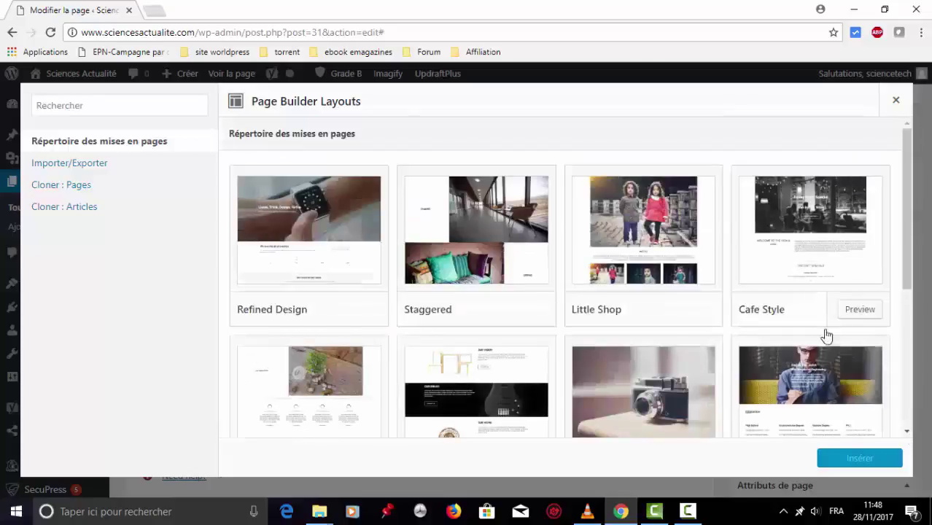
{"action": "left_click", "coordinate": [907, 434]}
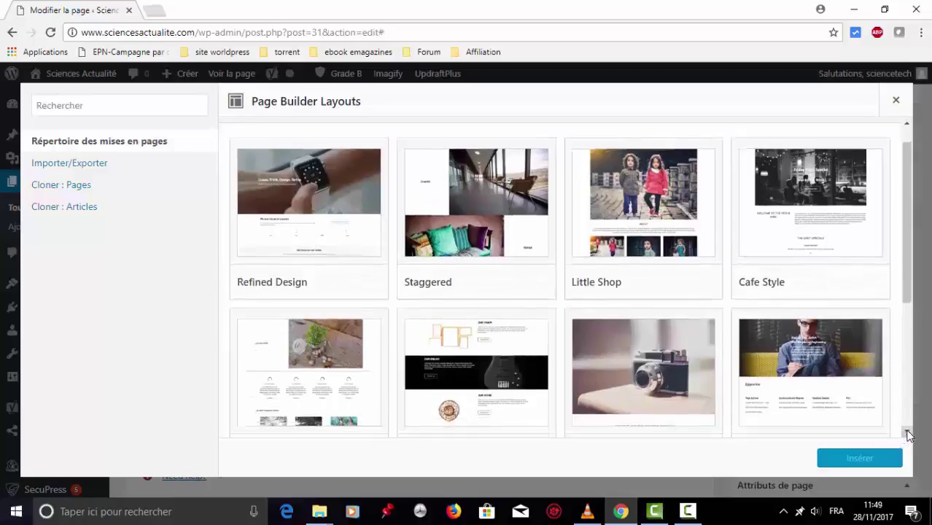
{"action": "left_click", "coordinate": [908, 435]}
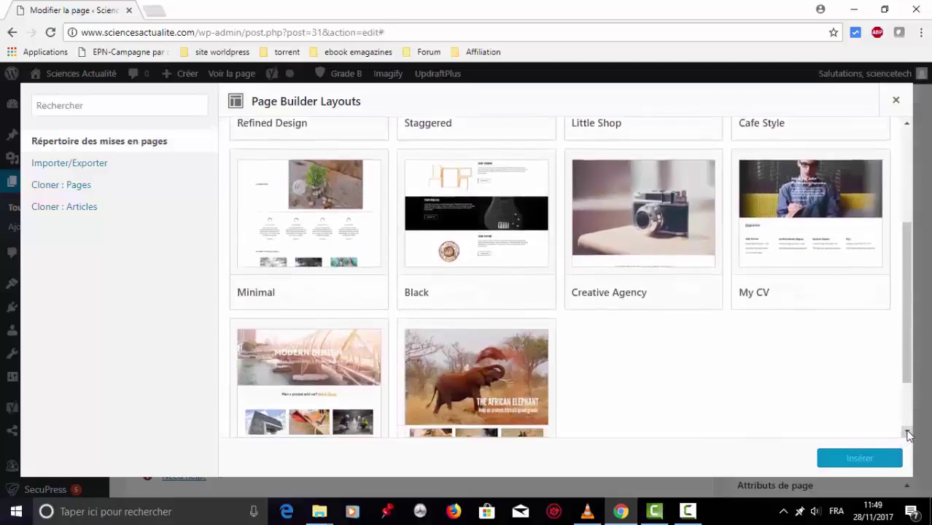
{"action": "mouse_move", "coordinate": [527, 286]}
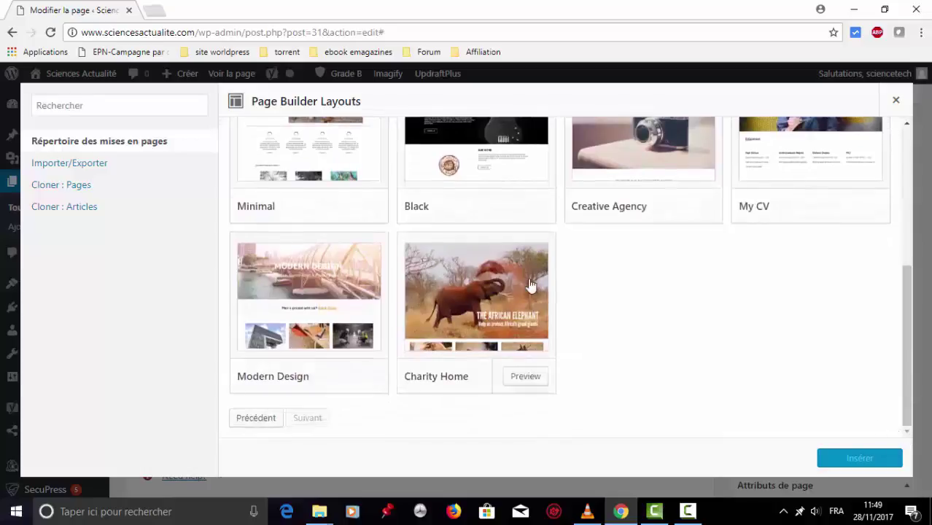
{"action": "left_click", "coordinate": [327, 284]}
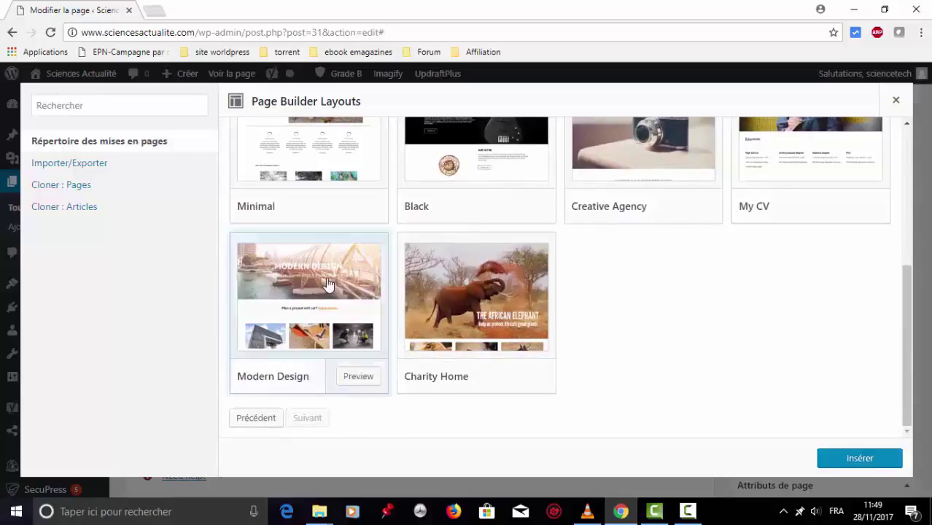
Preview the Modern Design layout, examine its sections down to the recent projects, and close the preview
{"action": "left_click", "coordinate": [358, 377]}
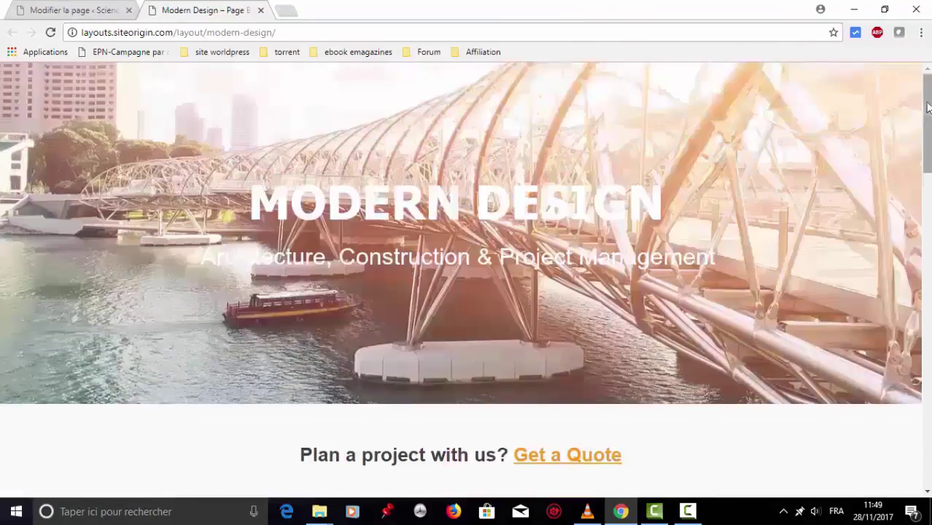
{"action": "scroll", "coordinate": [551, 207], "scroll_direction": "down", "scroll_amount": 10}
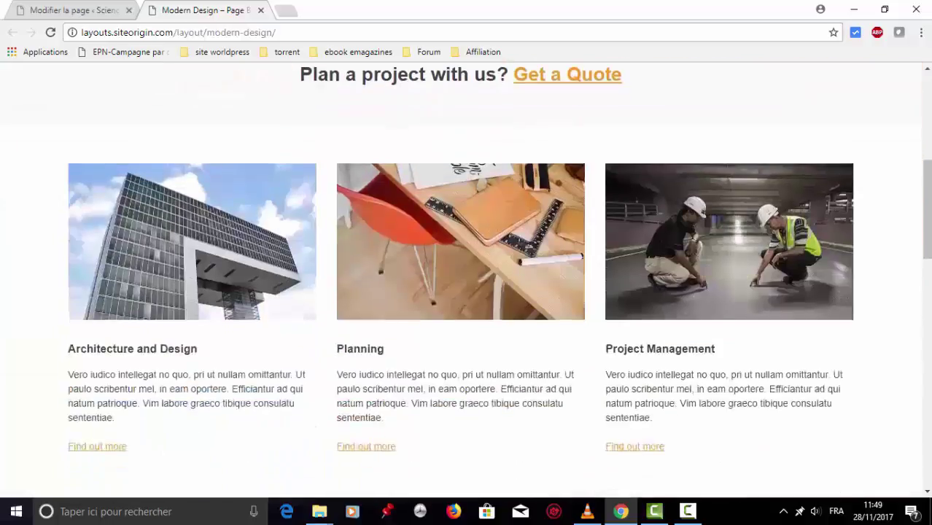
{"action": "left_click", "coordinate": [928, 463]}
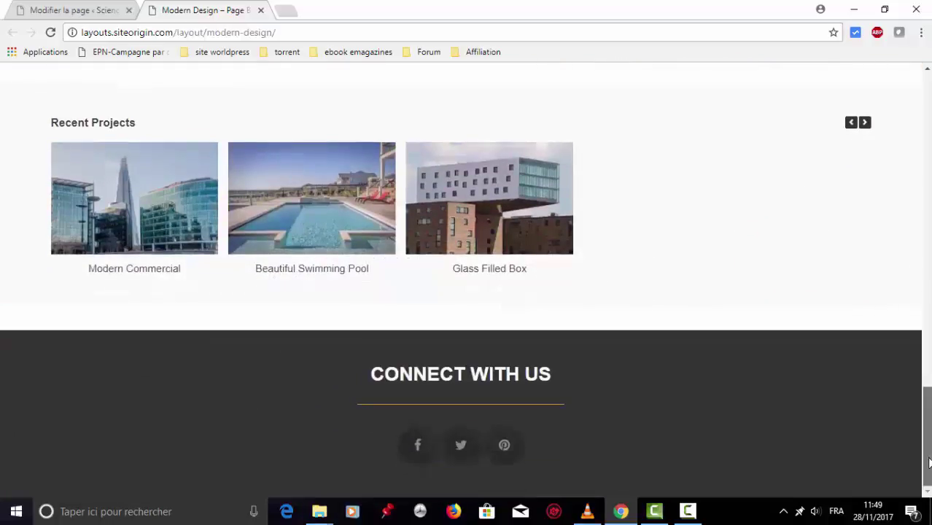
{"action": "left_click", "coordinate": [928, 107]}
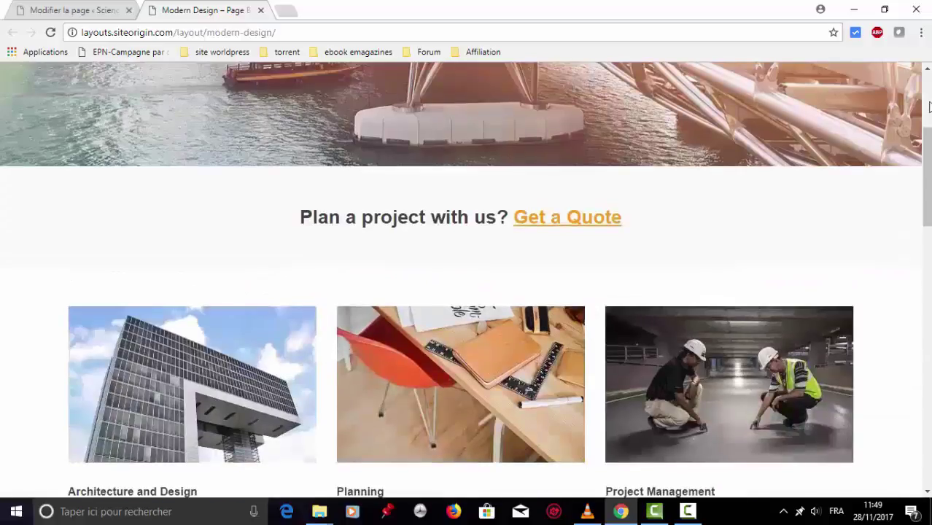
{"action": "left_click", "coordinate": [929, 107]}
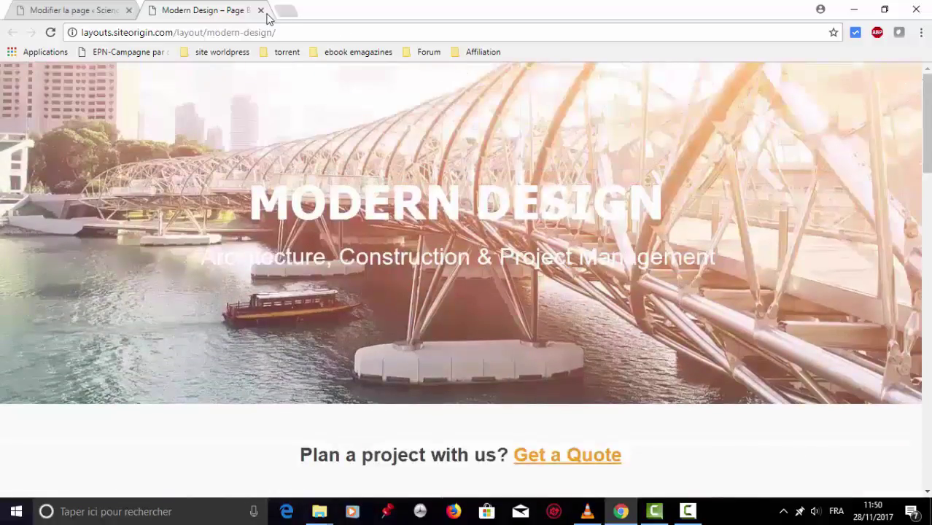
{"action": "left_click", "coordinate": [929, 456]}
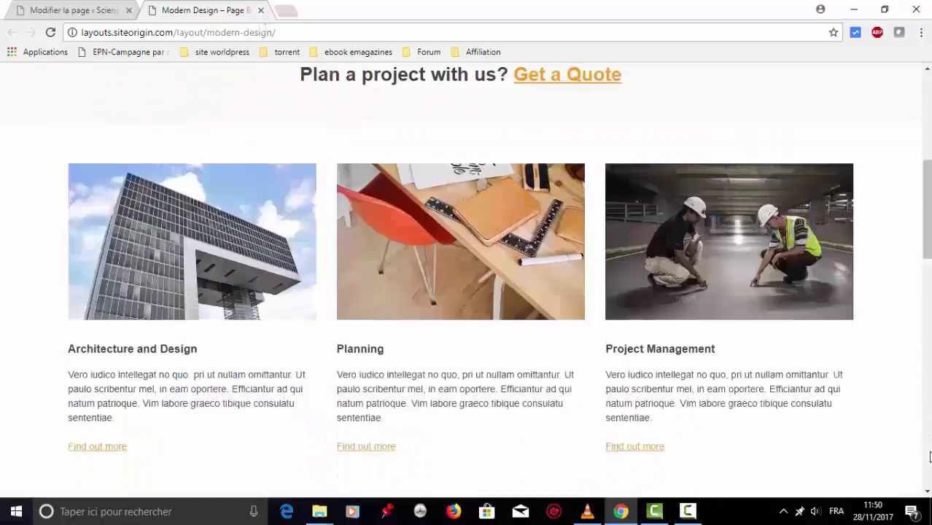
{"action": "left_click", "coordinate": [928, 456]}
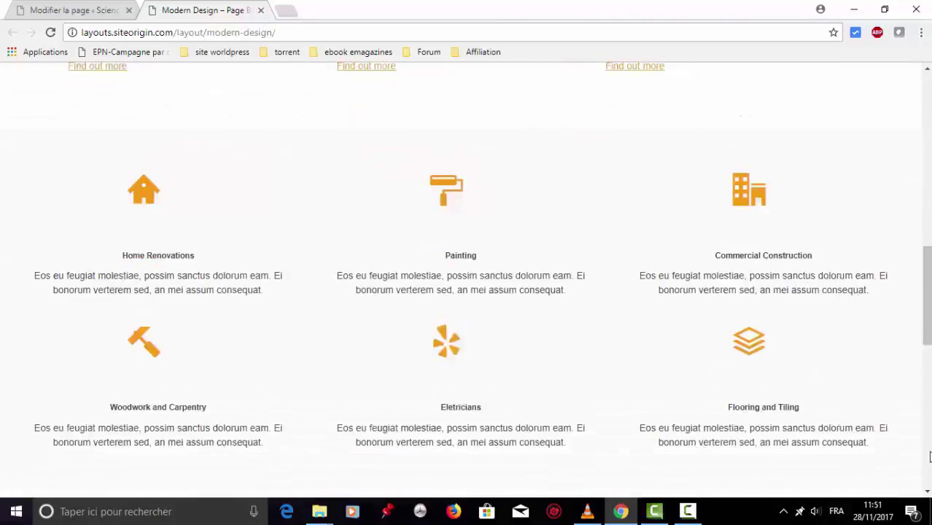
{"action": "left_click", "coordinate": [929, 457]}
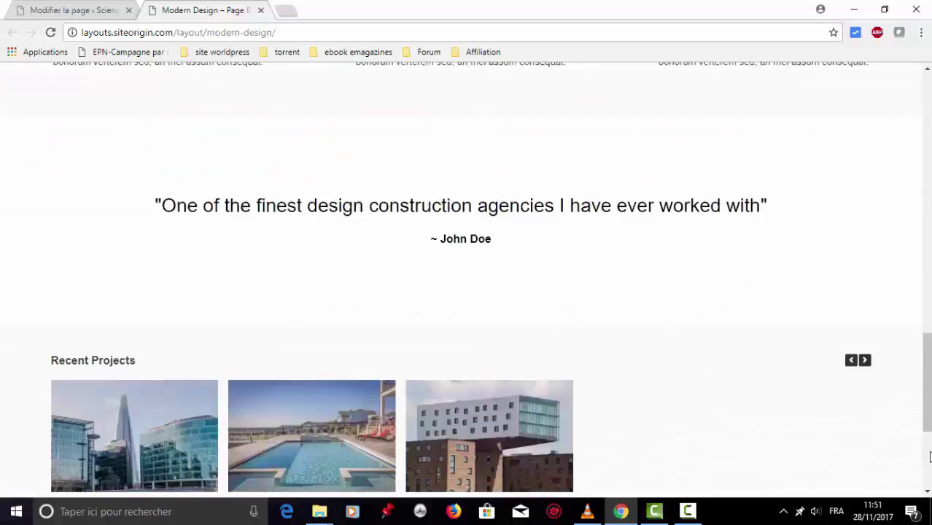
{"action": "key", "text": "ctrl+w"}
Insert the Modern Design layout as a replacement for the current content and update the Actualité page
{"action": "mouse_move", "coordinate": [853, 457]}
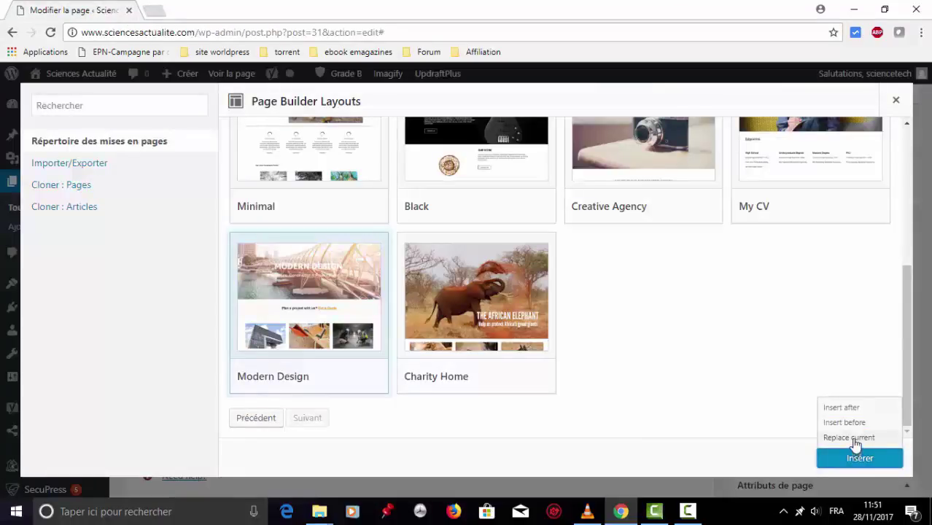
{"action": "left_click", "coordinate": [856, 441]}
{"action": "left_click", "coordinate": [860, 440]}
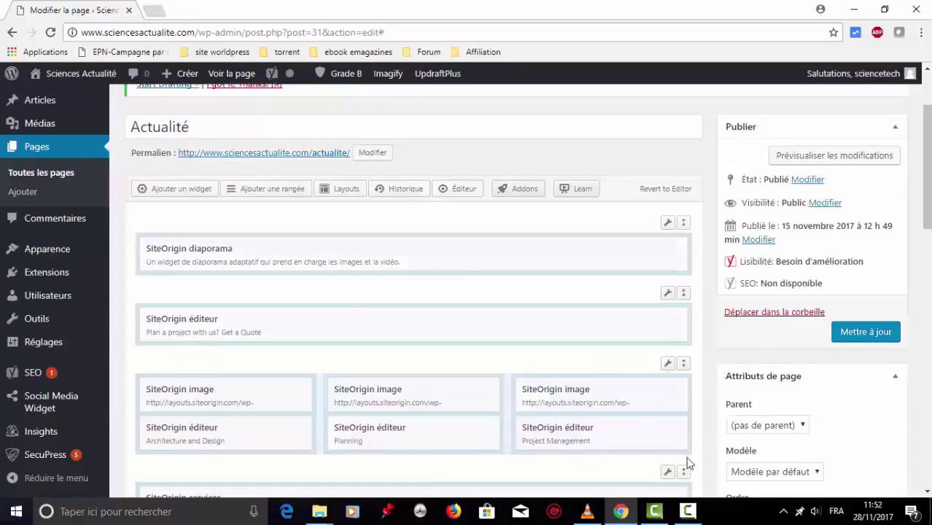
{"action": "left_click", "coordinate": [866, 334]}
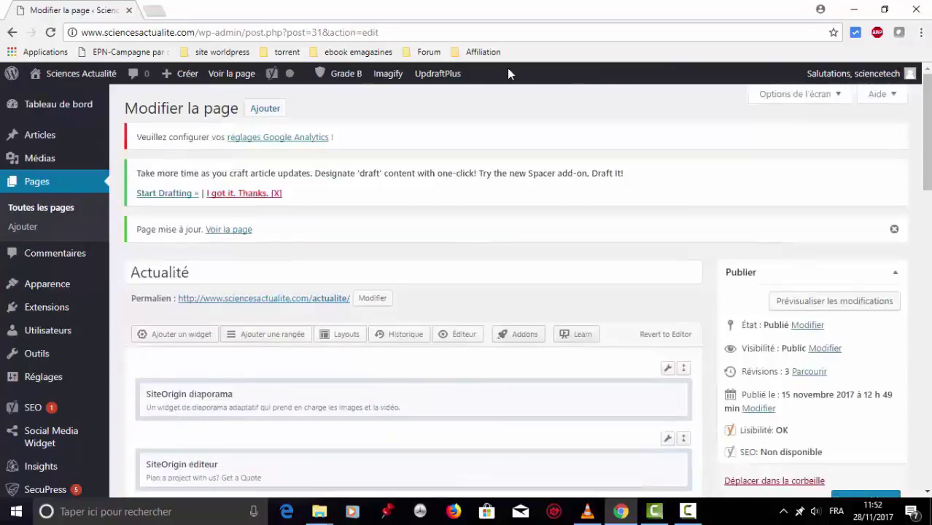
View the published Actualité page and examine how the layout's sections are displayed down the page
{"action": "left_click", "coordinate": [230, 76]}
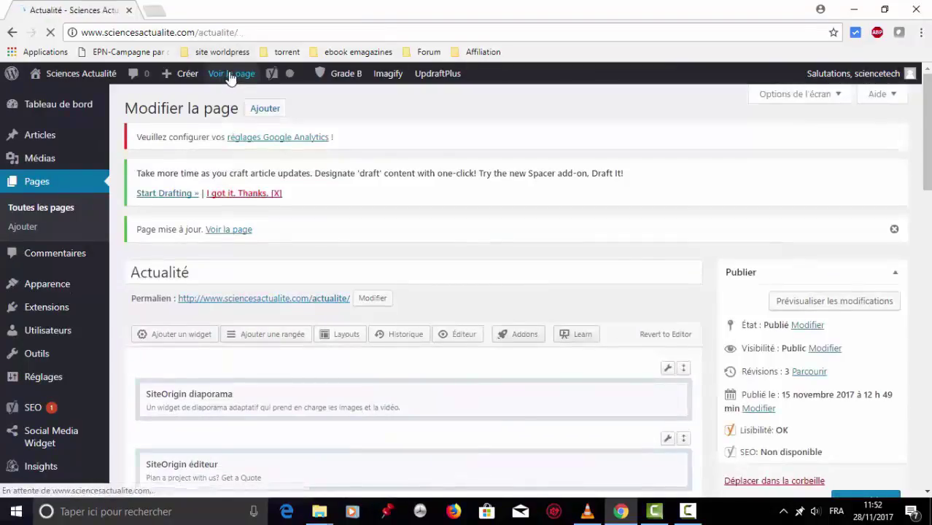
{"action": "scroll", "coordinate": [929, 435], "scroll_direction": "down", "scroll_amount": 5}
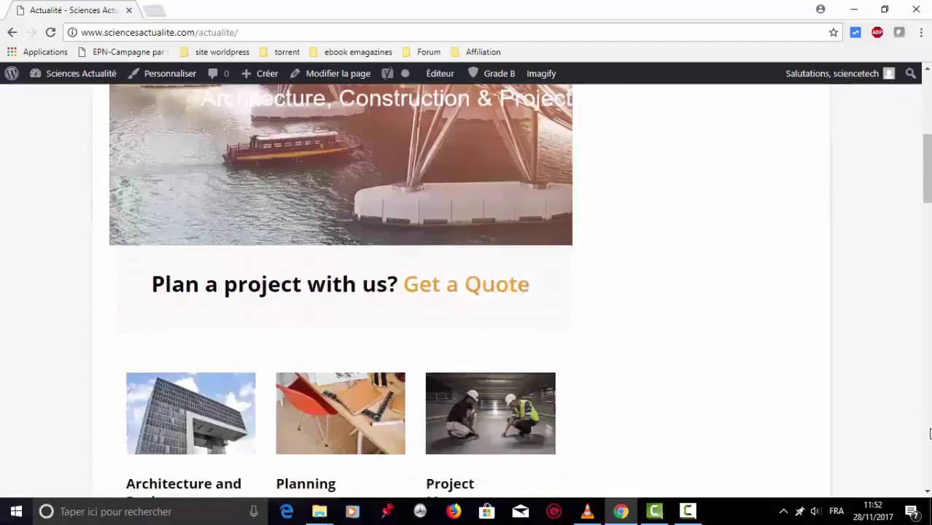
{"action": "scroll", "coordinate": [930, 435], "scroll_direction": "down", "scroll_amount": 5}
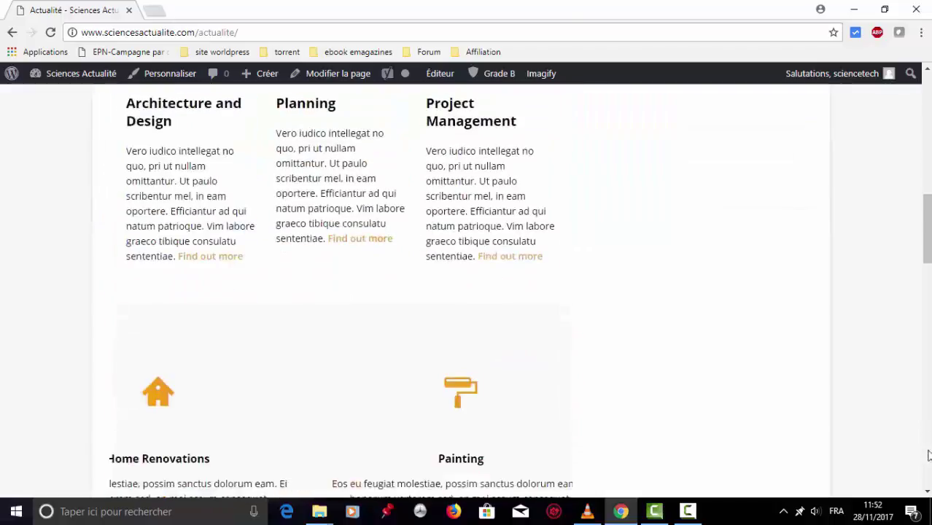
{"action": "scroll", "coordinate": [928, 458], "scroll_direction": "down", "scroll_amount": 5}
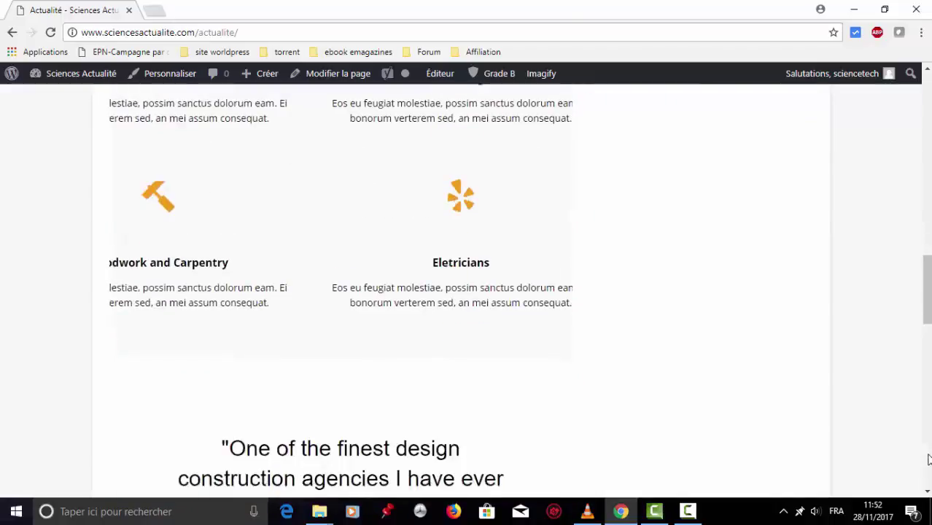
{"action": "scroll", "coordinate": [928, 458], "scroll_direction": "down", "scroll_amount": 5}
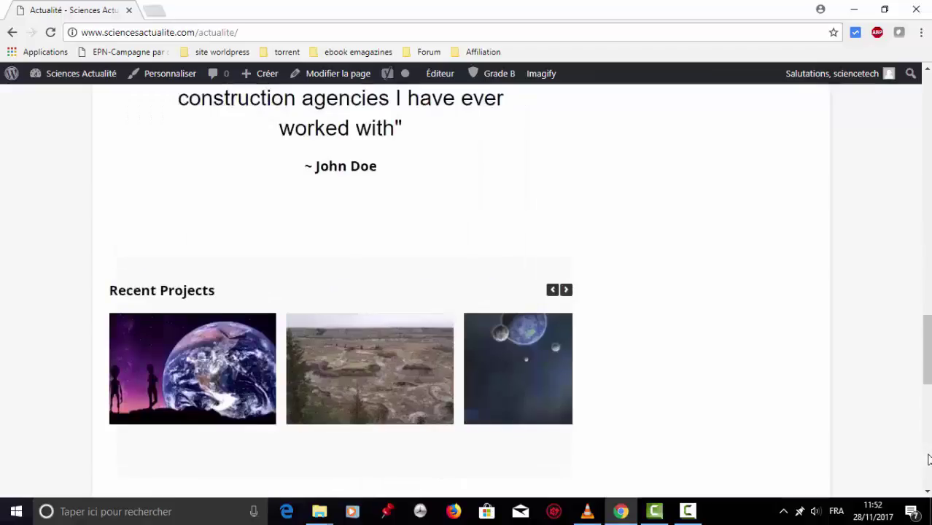
{"action": "scroll", "coordinate": [928, 474], "scroll_direction": "down", "scroll_amount": 5}
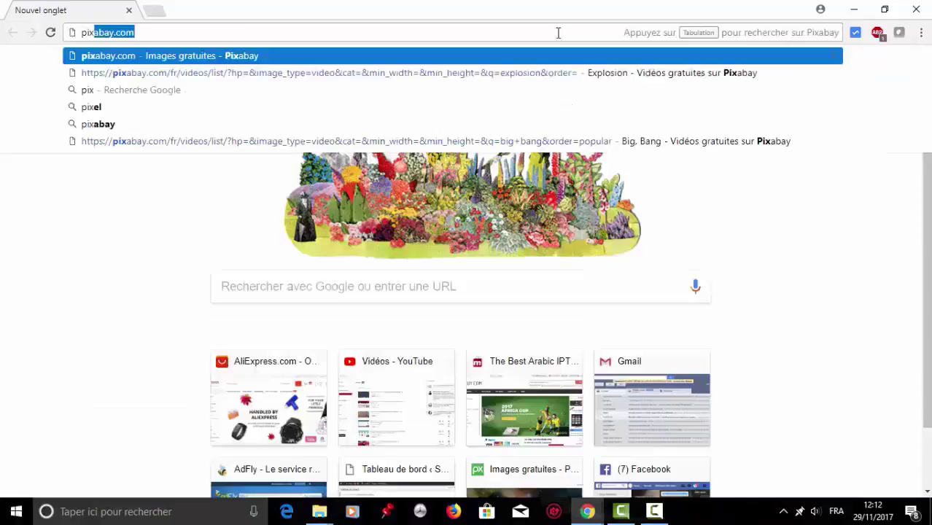
Open pixabay.com and start the free download of the DNA biology illustration
{"action": "key", "text": "Return"}
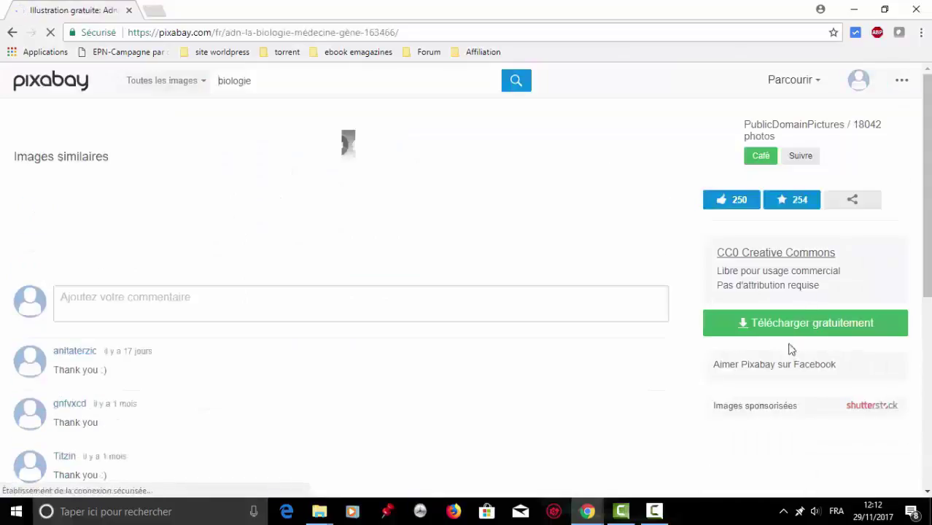
{"action": "left_click", "coordinate": [812, 326]}
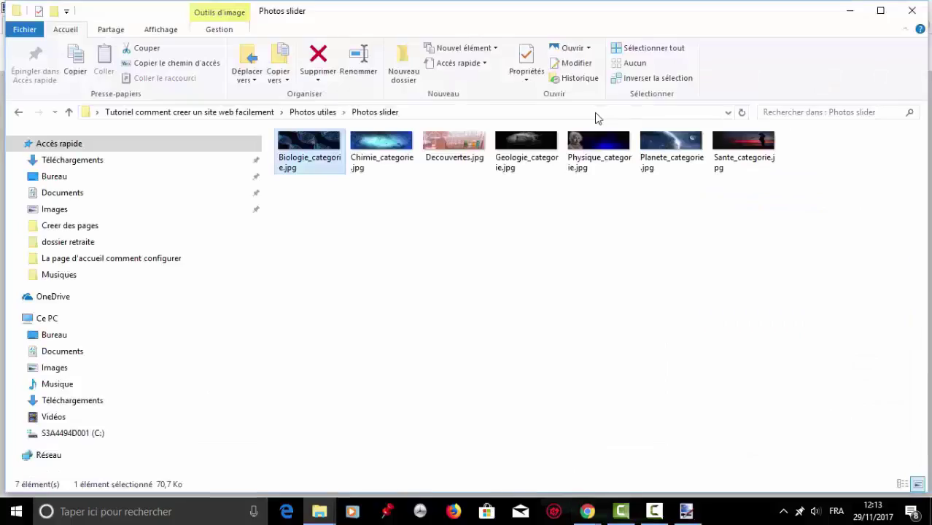
In File Explorer, open the properties of Biologie_categorie.jpg in the Photos slider folder
{"action": "key", "text": "alt+Return"}
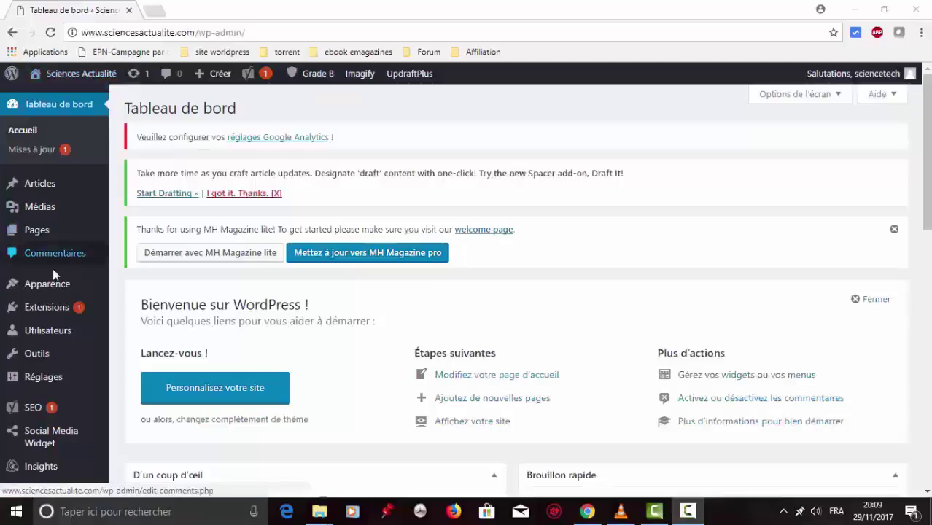
Search the extensions available to add for "slider"
{"action": "mouse_move", "coordinate": [52, 283]}
{"action": "mouse_move", "coordinate": [44, 307]}
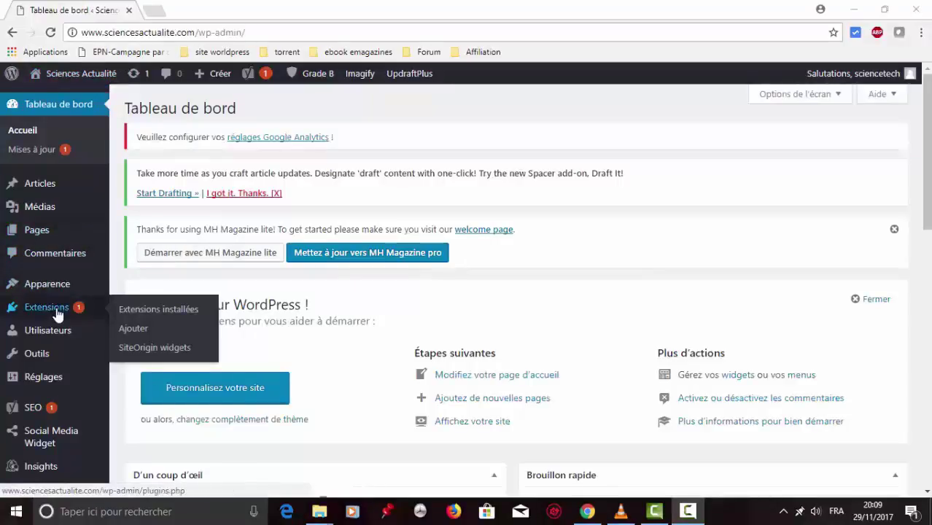
{"action": "left_click", "coordinate": [135, 333]}
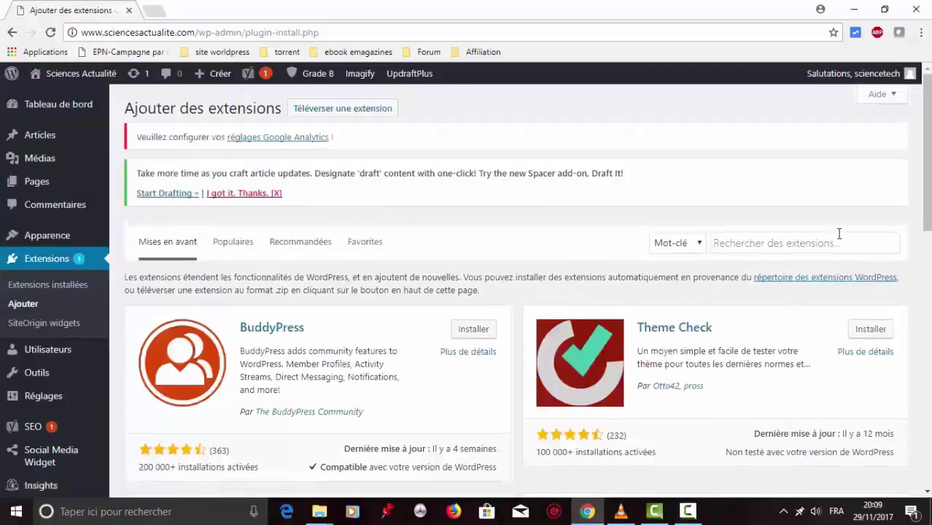
{"action": "left_click", "coordinate": [788, 246]}
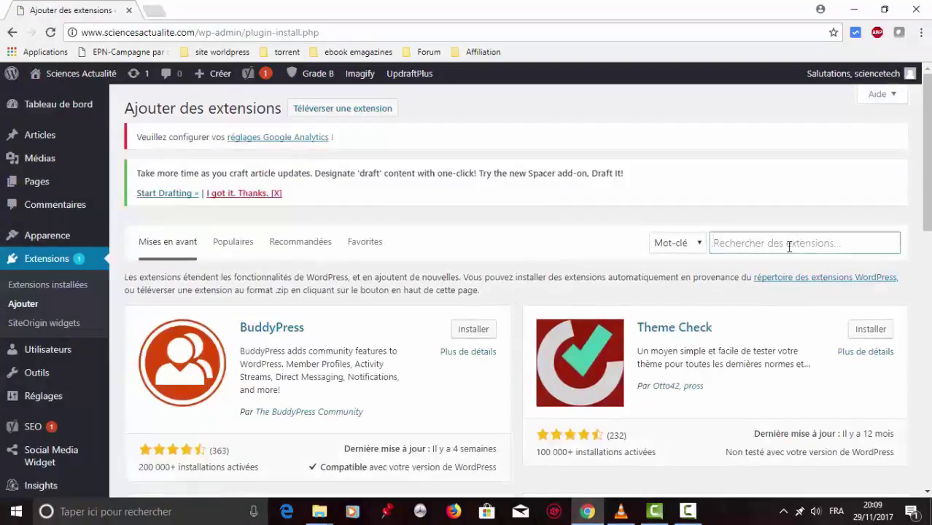
{"action": "type", "text": "slider"}
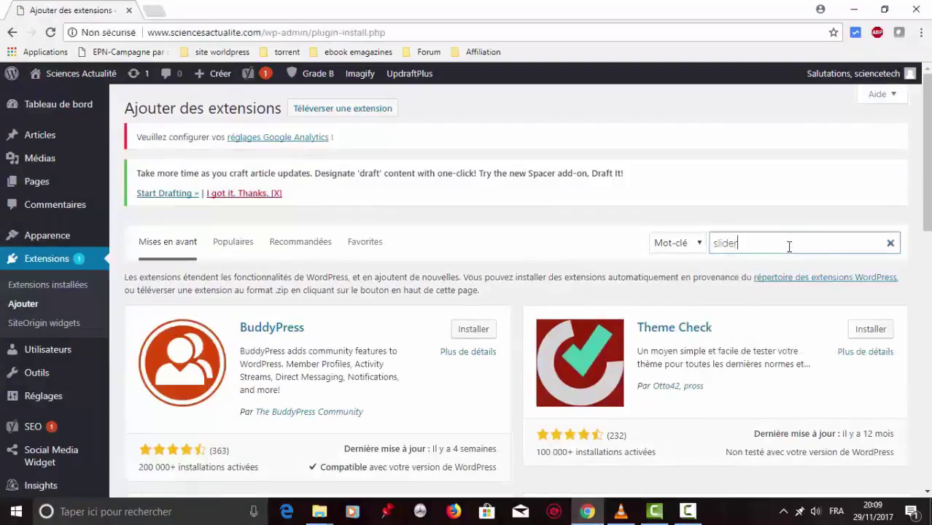
Install and activate the Smart Slider 3 extension, and find it in the list of installed extensions
{"action": "scroll", "coordinate": [928, 486], "scroll_direction": "down", "scroll_amount": 5}
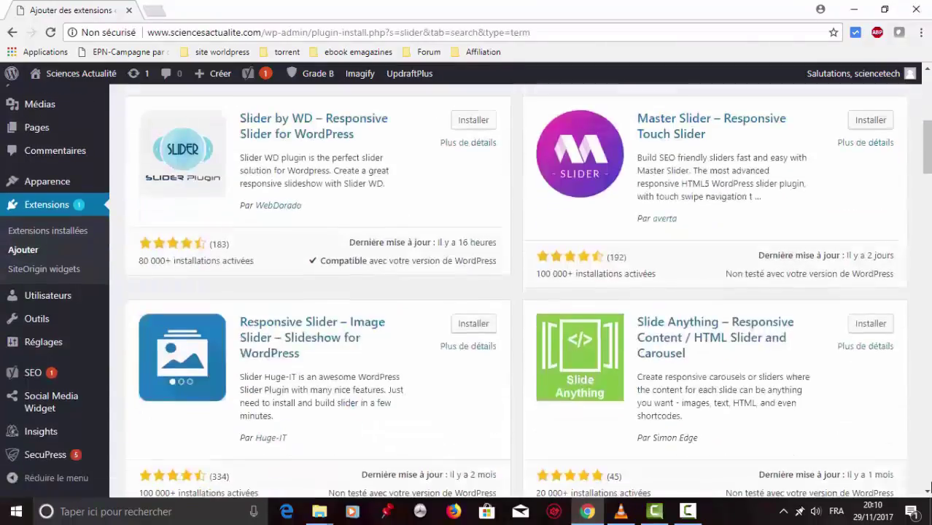
{"action": "scroll", "coordinate": [597, 412], "scroll_direction": "up", "scroll_amount": 5}
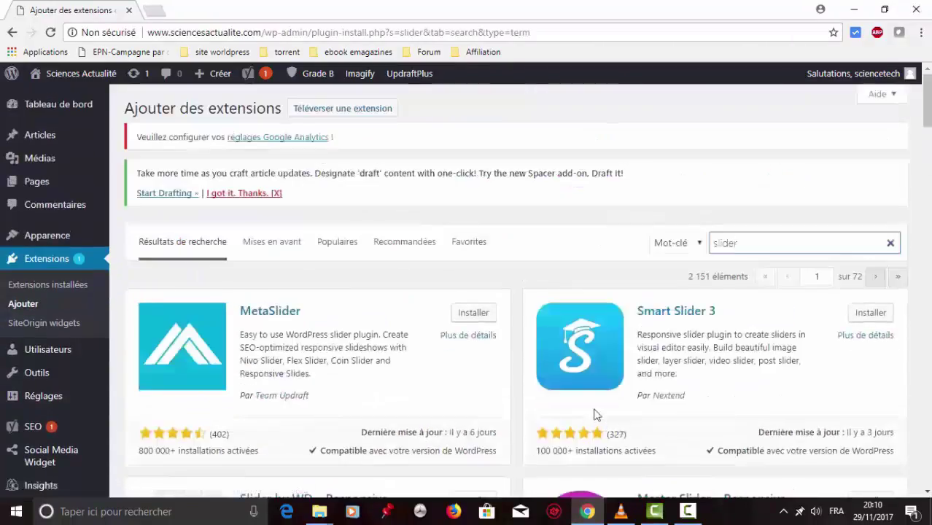
{"action": "left_click", "coordinate": [867, 313]}
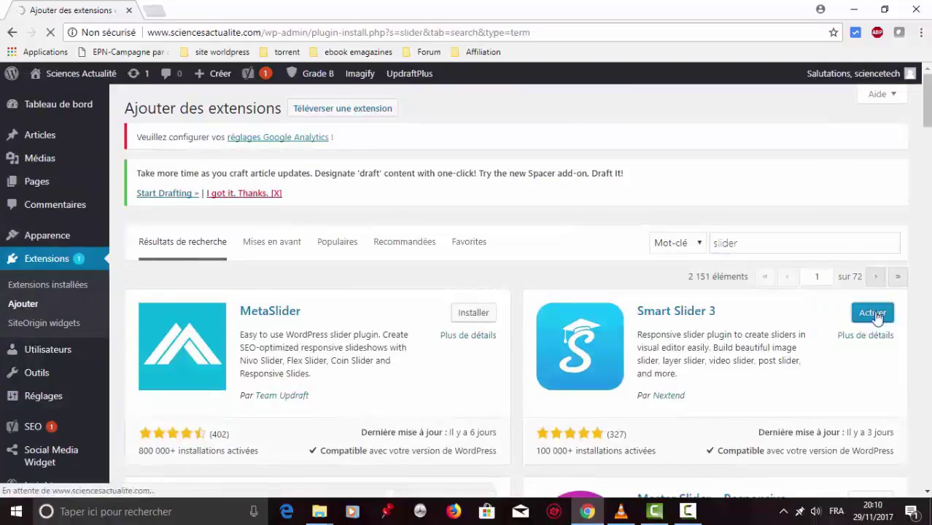
{"action": "left_click", "coordinate": [871, 314]}
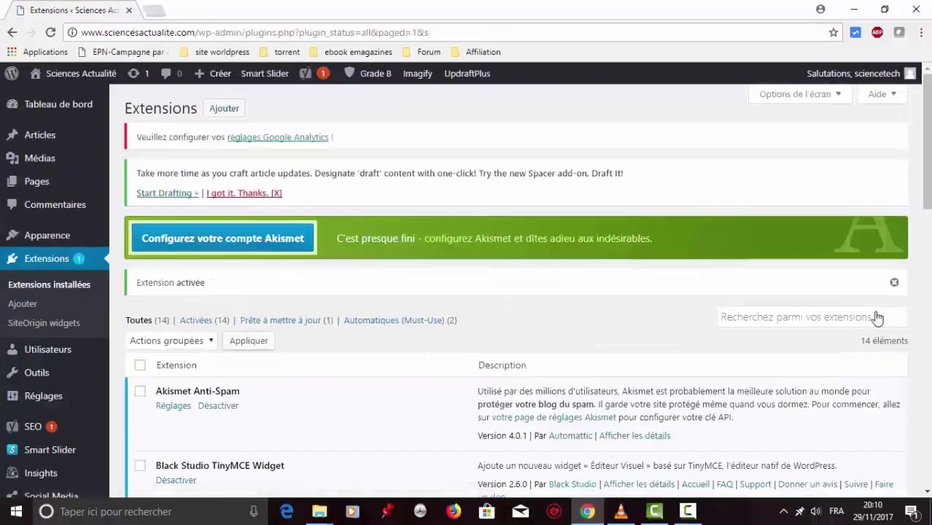
{"action": "scroll", "coordinate": [554, 211], "scroll_direction": "down", "scroll_amount": 10}
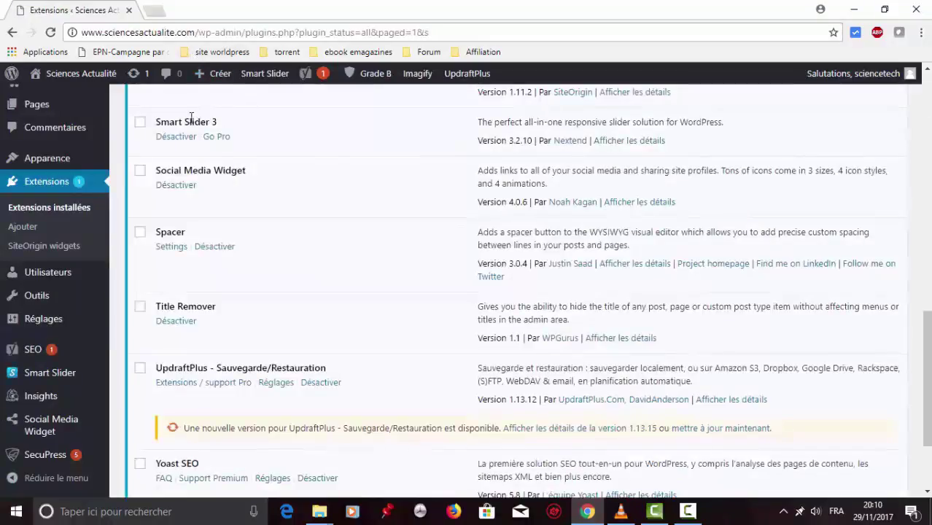
Open the Actualité page from the site for editing and set its Yoast SEO main keyword to "Actualité"
{"action": "mouse_move", "coordinate": [108, 76]}
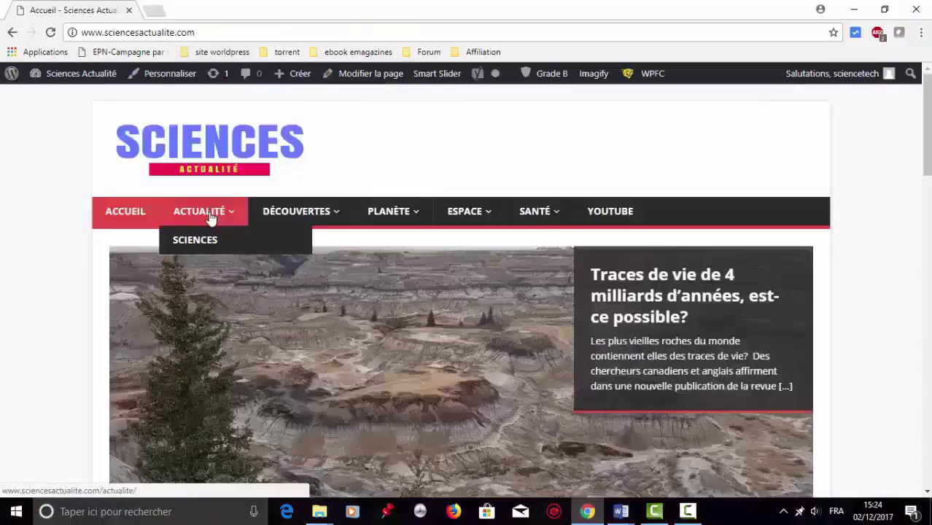
{"action": "left_click", "coordinate": [208, 212]}
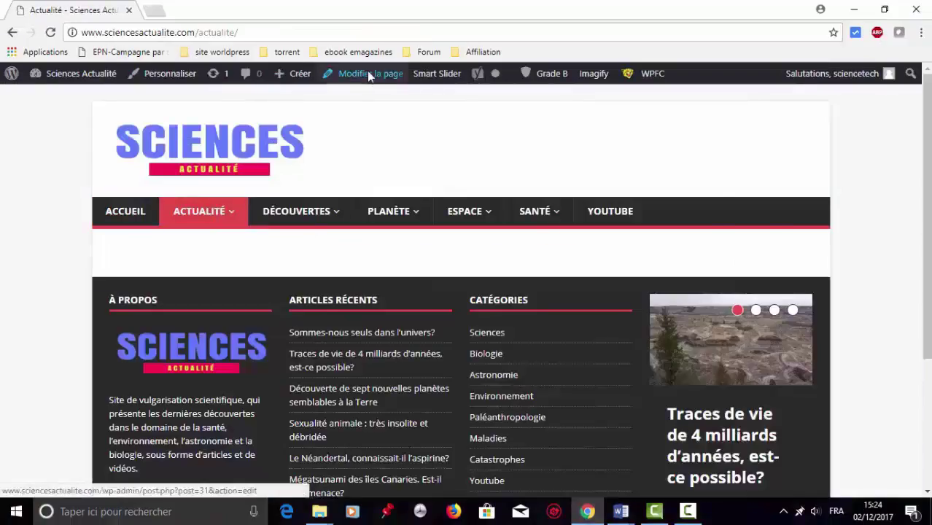
{"action": "left_click", "coordinate": [370, 75]}
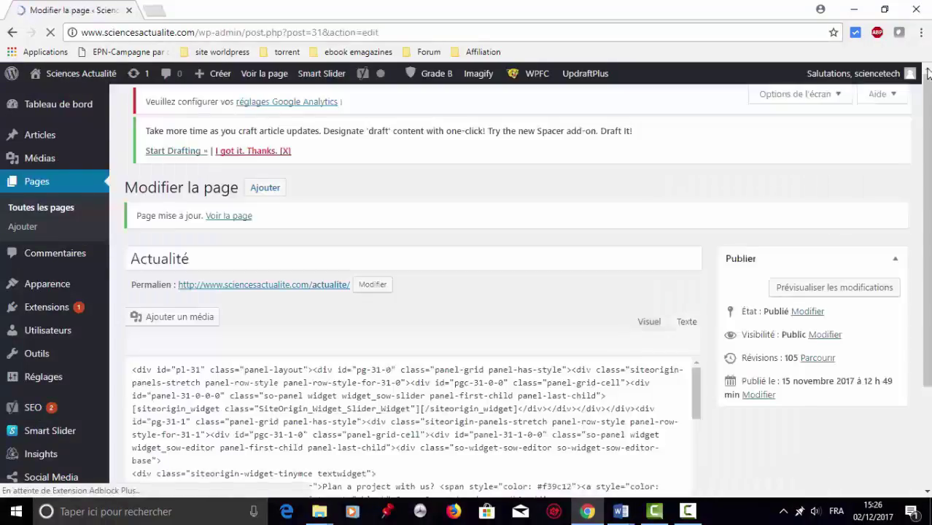
{"action": "scroll", "coordinate": [928, 470], "scroll_direction": "down", "scroll_amount": 15}
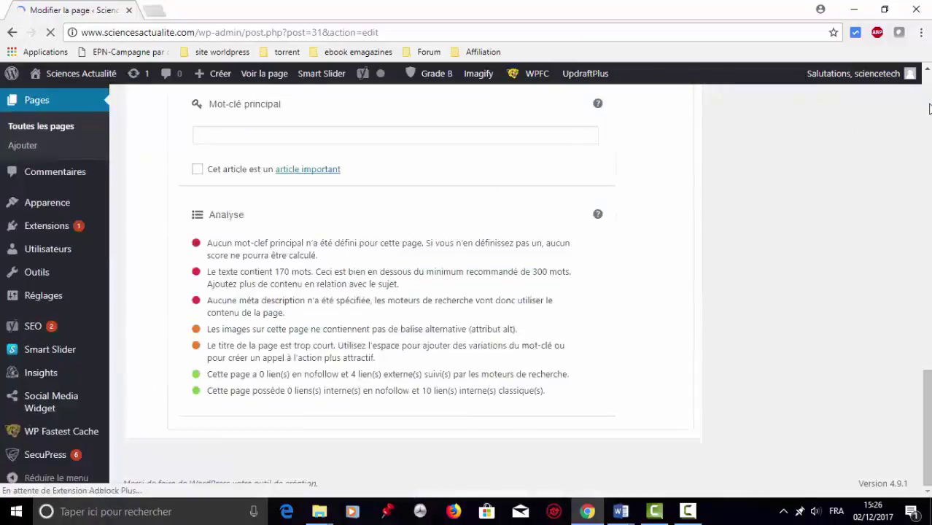
{"action": "scroll", "coordinate": [928, 108], "scroll_direction": "up", "scroll_amount": 4}
{"action": "left_click", "coordinate": [491, 409]}
{"action": "type", "text": "Actualité"}
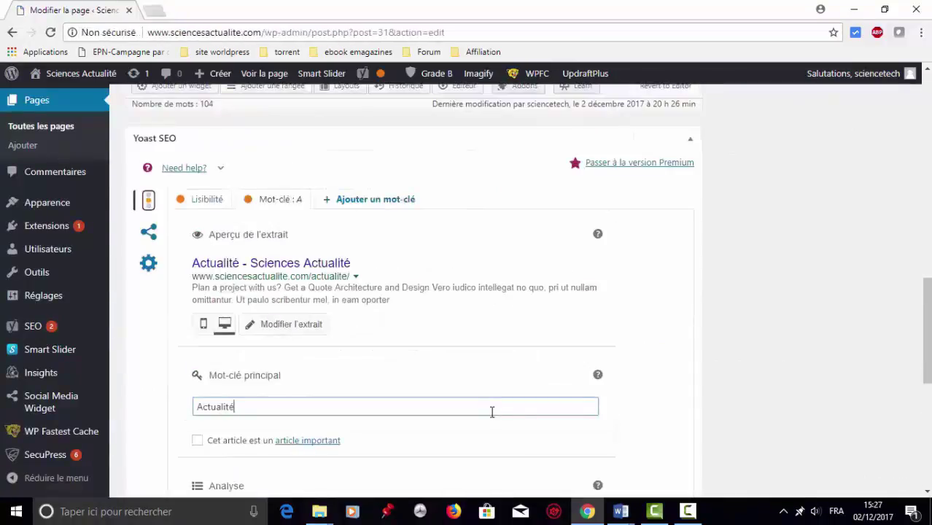
Choose the Pleine largeur template for the Actualité page, update the page and view it on the site
{"action": "scroll", "coordinate": [491, 412], "scroll_direction": "up", "scroll_amount": 10}
{"action": "left_click", "coordinate": [874, 89]}
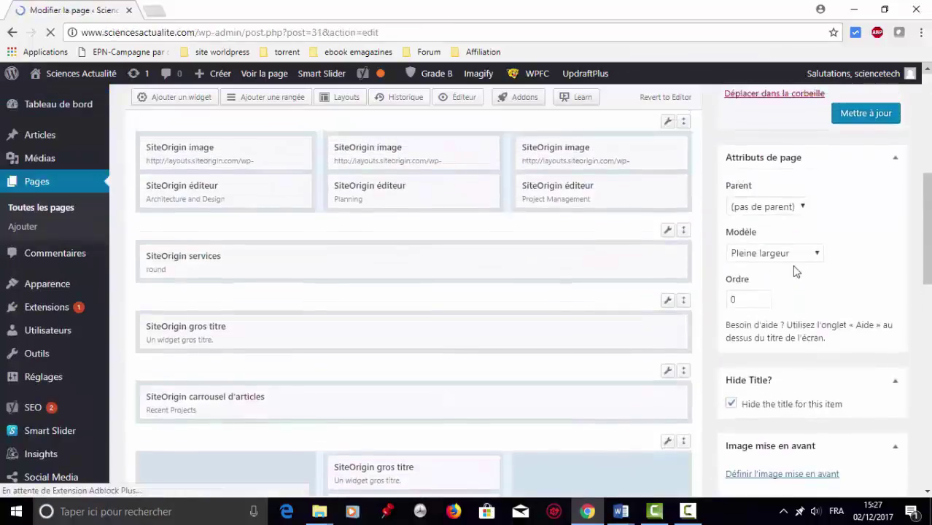
{"action": "left_click", "coordinate": [816, 264]}
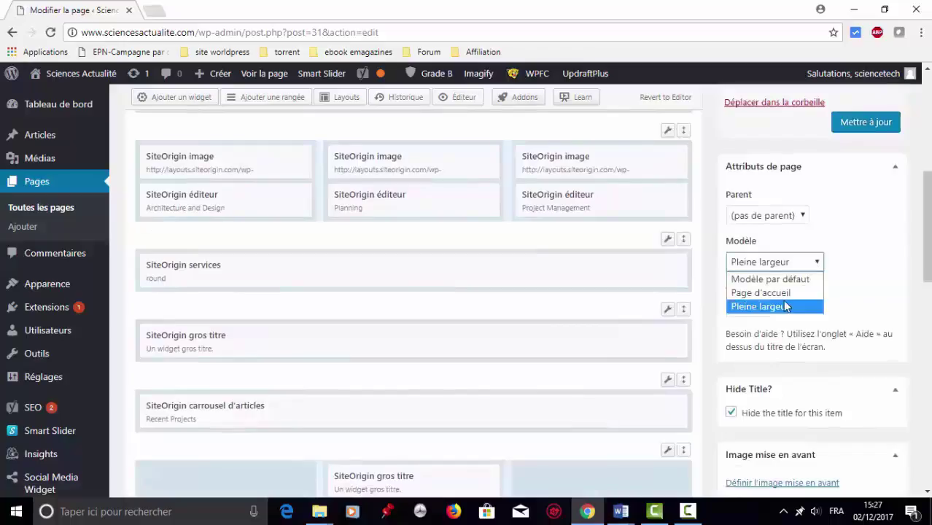
{"action": "left_click", "coordinate": [785, 306]}
{"action": "left_click", "coordinate": [867, 126]}
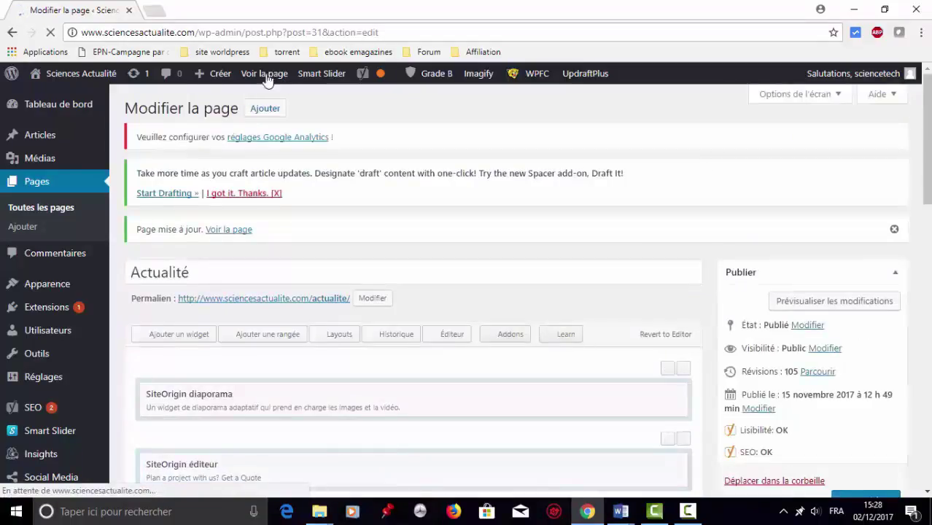
{"action": "left_click", "coordinate": [264, 74]}
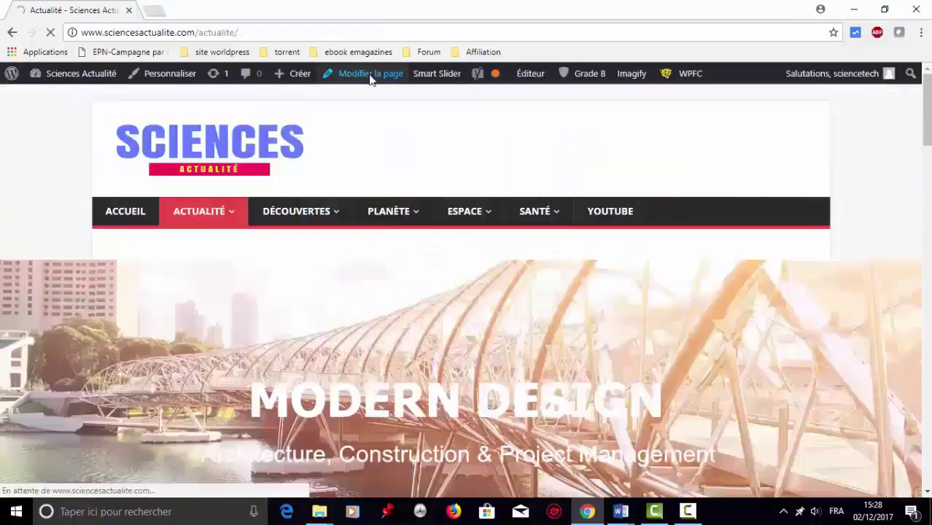
Edit the SiteOrigin diaporama row on the Actualité page and set its row layout (Mise en page rangée) to Pleine largeur
{"action": "left_click", "coordinate": [370, 74]}
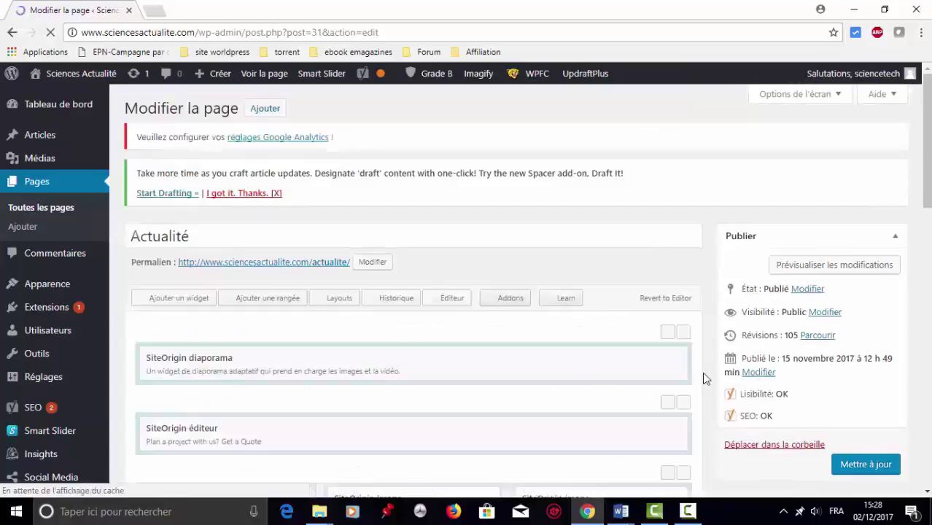
{"action": "mouse_move", "coordinate": [669, 333]}
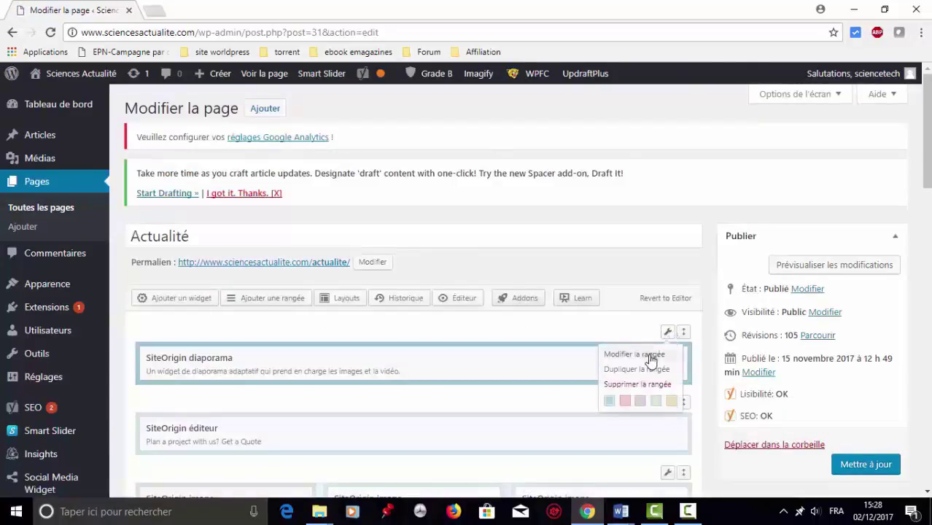
{"action": "left_click", "coordinate": [651, 361]}
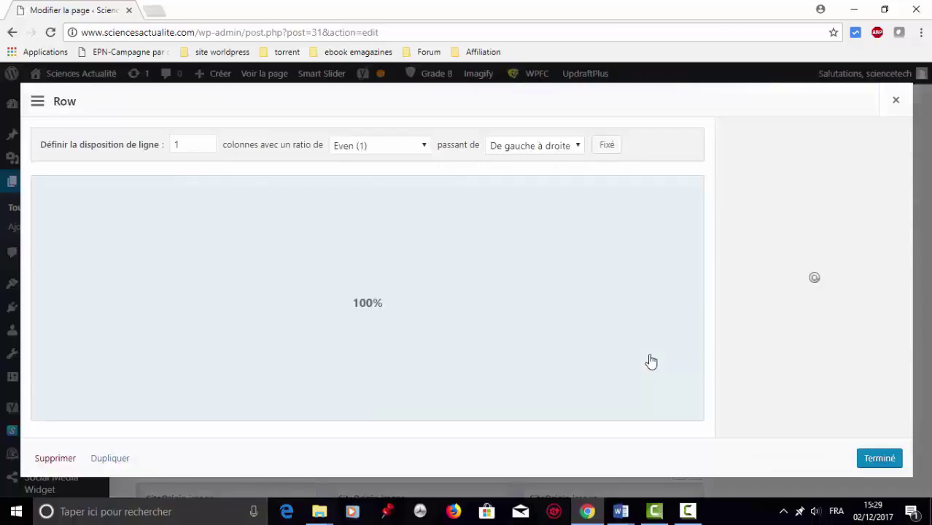
{"action": "left_click", "coordinate": [756, 205]}
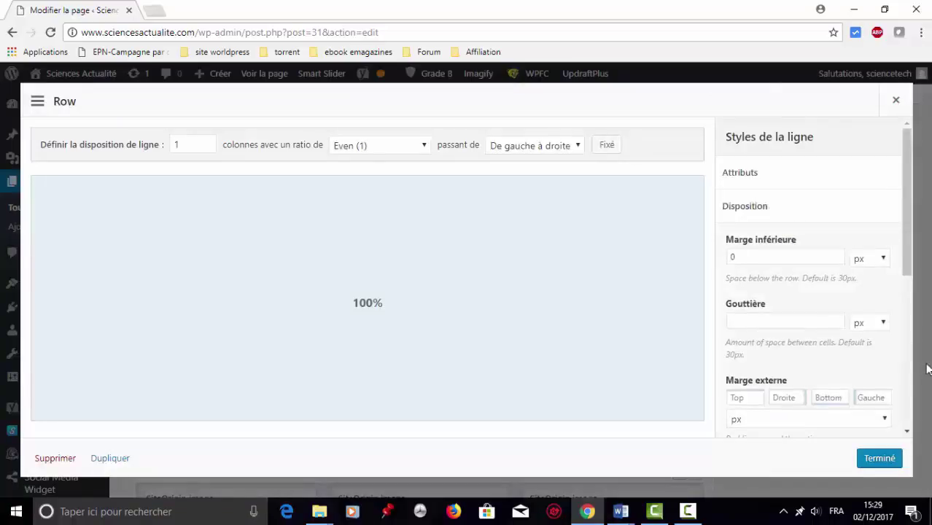
{"action": "scroll", "coordinate": [824, 295], "scroll_direction": "down", "scroll_amount": 5}
{"action": "left_click", "coordinate": [824, 289]}
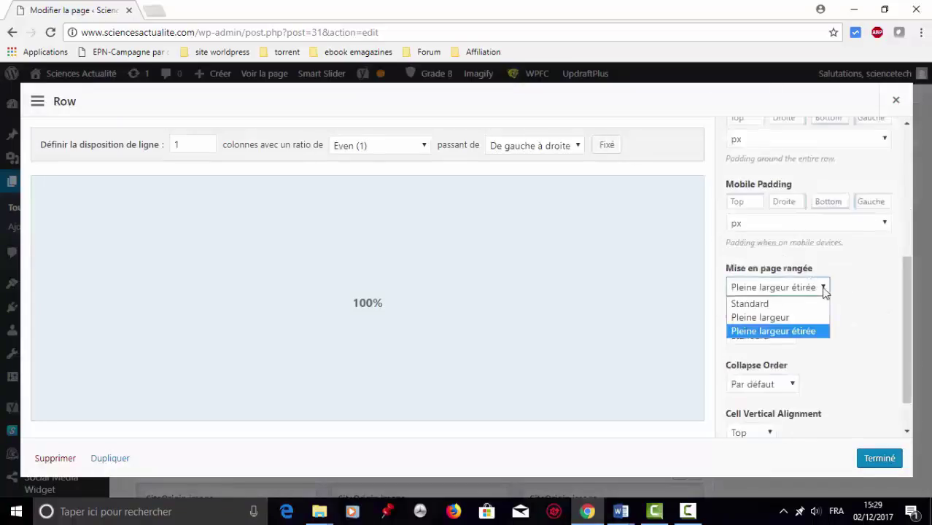
{"action": "left_click", "coordinate": [794, 317]}
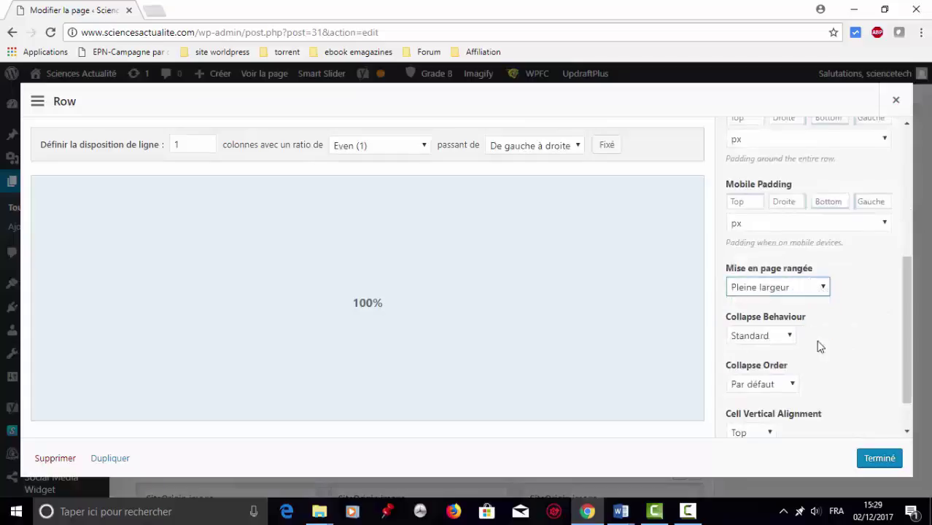
{"action": "left_click", "coordinate": [878, 458]}
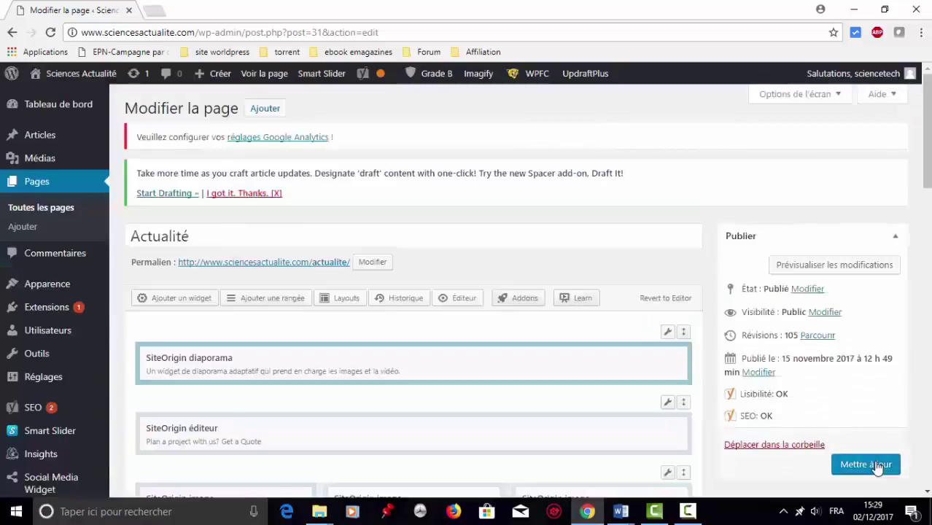
Update the Actualité page and view the published result, checking the slideshow and the section below it
{"action": "left_click", "coordinate": [878, 465]}
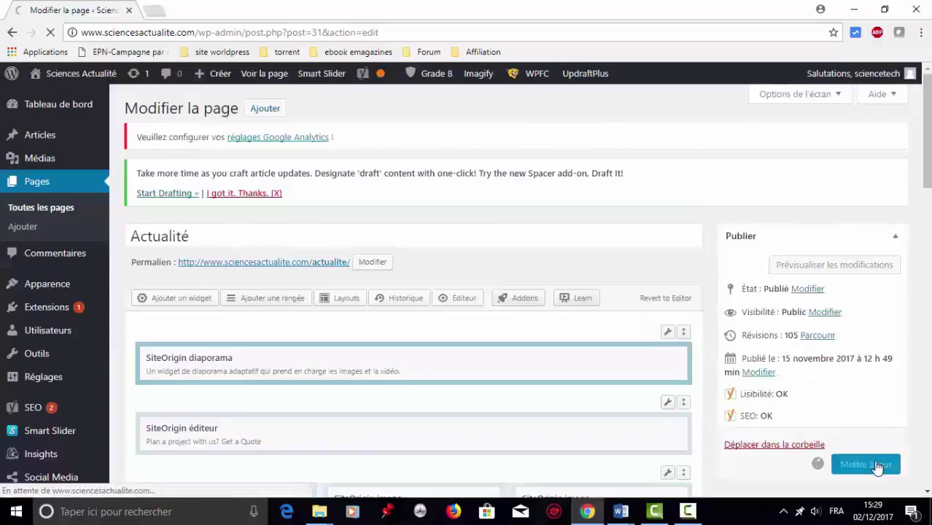
{"action": "left_click", "coordinate": [270, 75]}
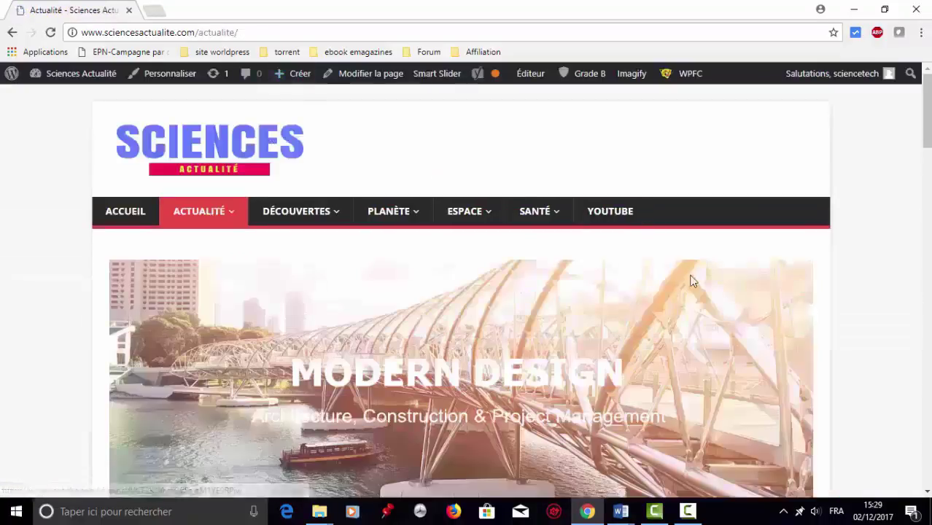
{"action": "left_click", "coordinate": [927, 493]}
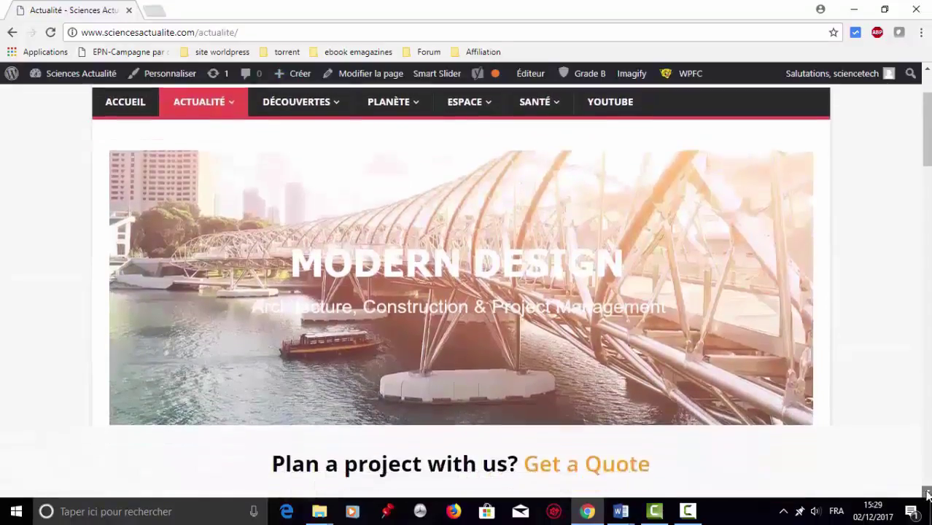
{"action": "left_click", "coordinate": [926, 494]}
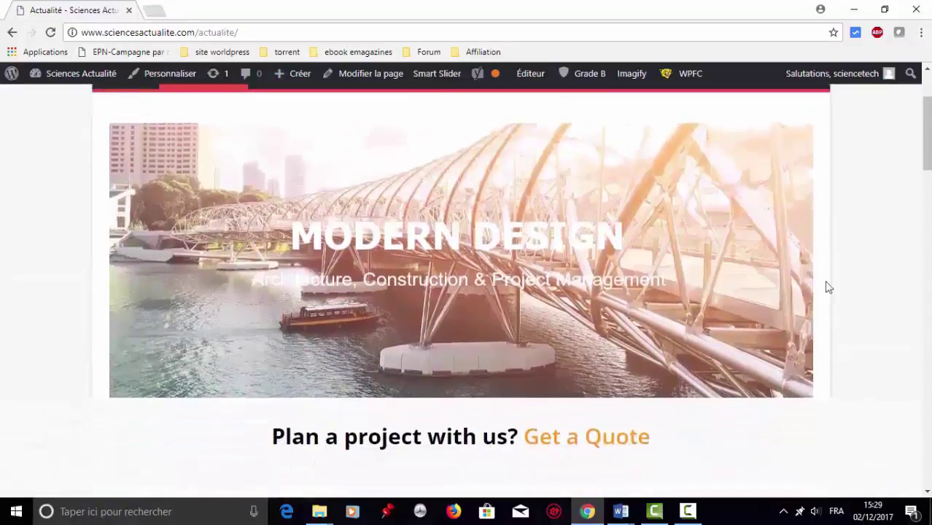
{"action": "left_click", "coordinate": [926, 85]}
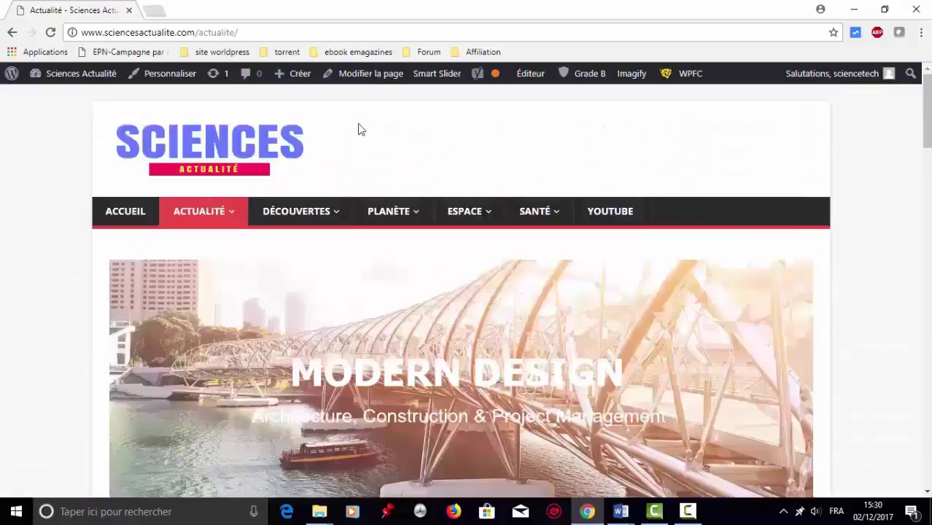
Delete the SiteOrigin diaporama widget from the first row of the Actualité page and update the page
{"action": "left_click", "coordinate": [376, 75]}
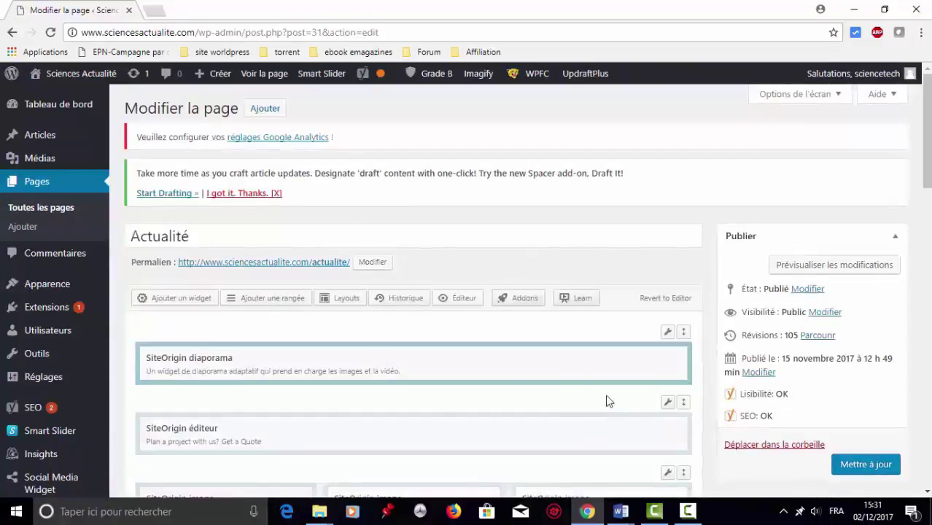
{"action": "left_click", "coordinate": [647, 359]}
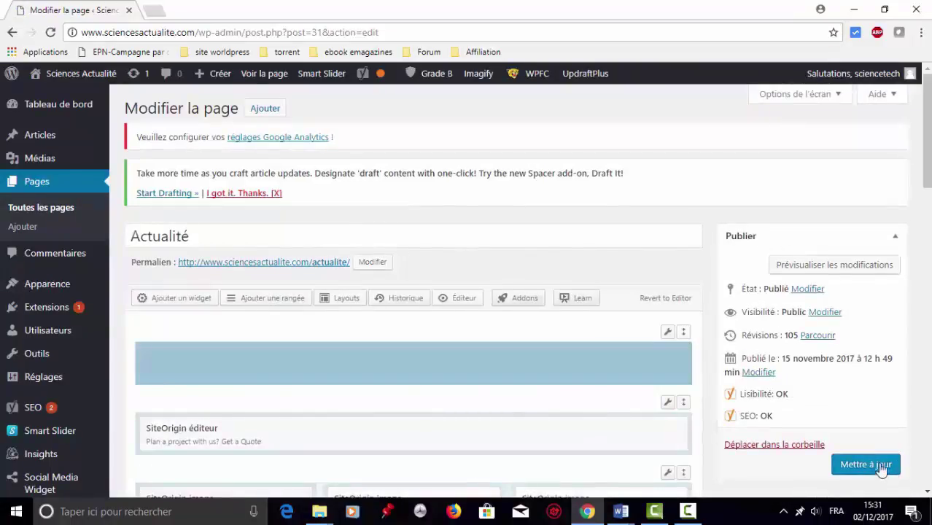
{"action": "left_click", "coordinate": [880, 466]}
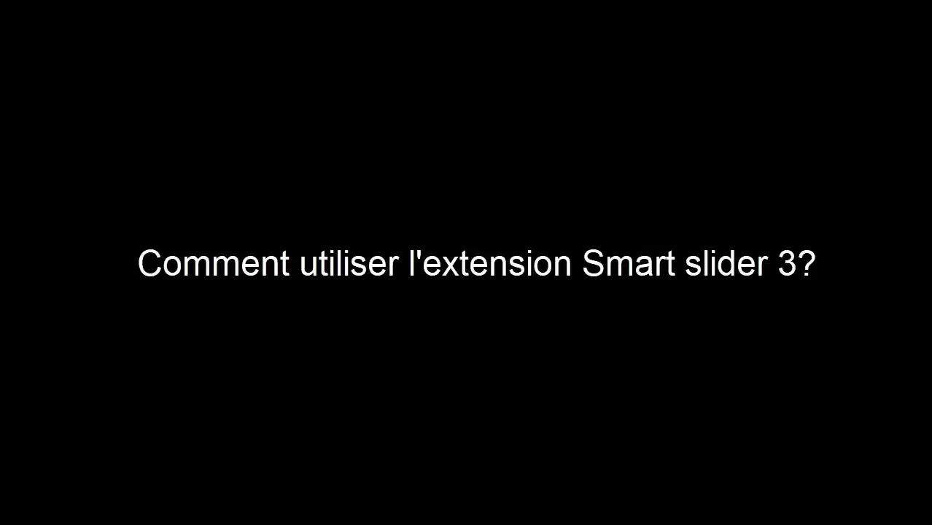
Open the Smart Slider dashboard and browse the example sliders in its template library (Bibliothèque de modèles)
{"action": "mouse_move", "coordinate": [338, 70]}
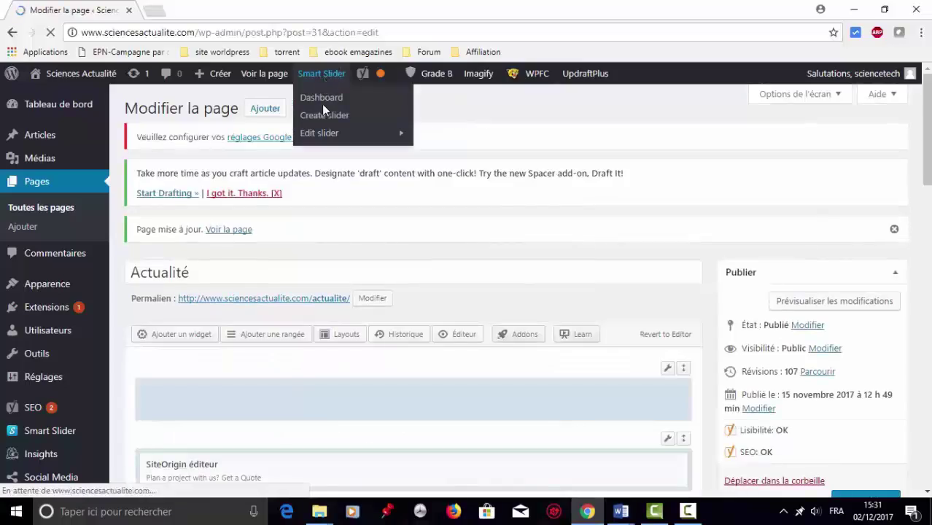
{"action": "left_click", "coordinate": [324, 98]}
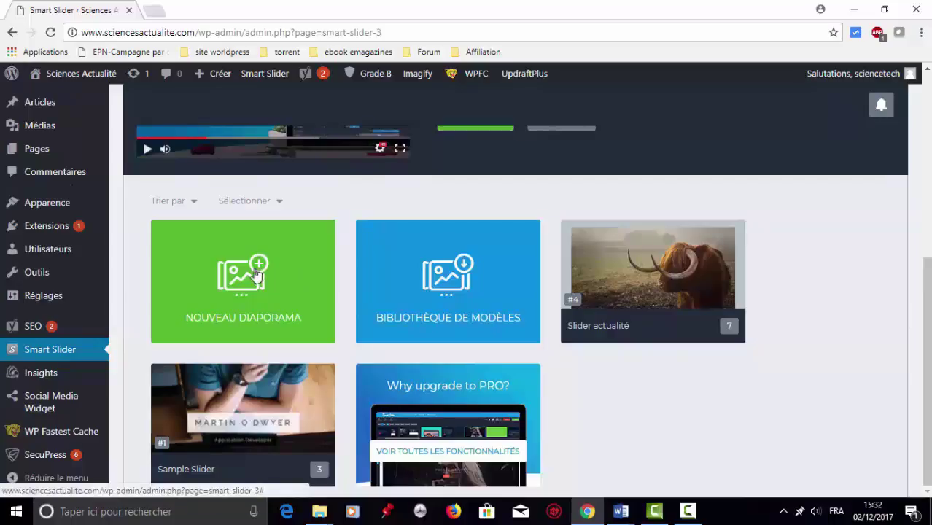
{"action": "mouse_move", "coordinate": [619, 339]}
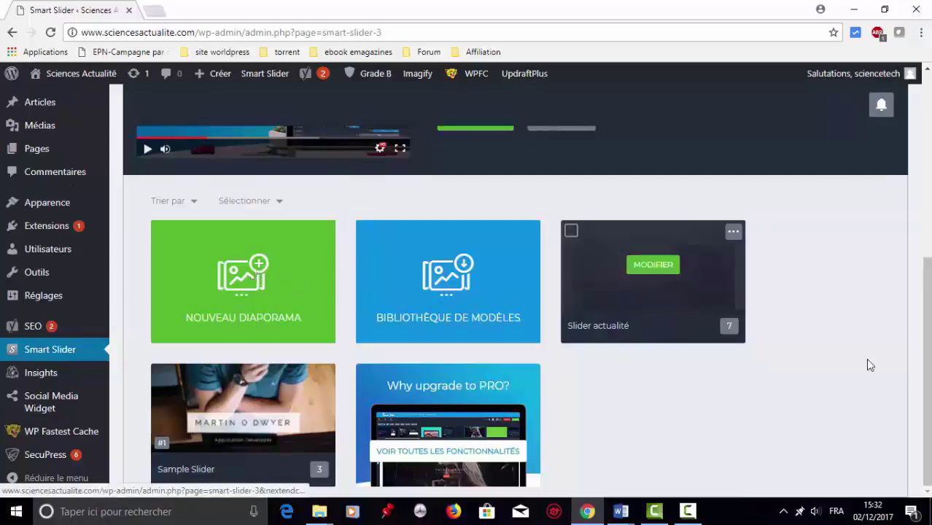
{"action": "left_click", "coordinate": [449, 277]}
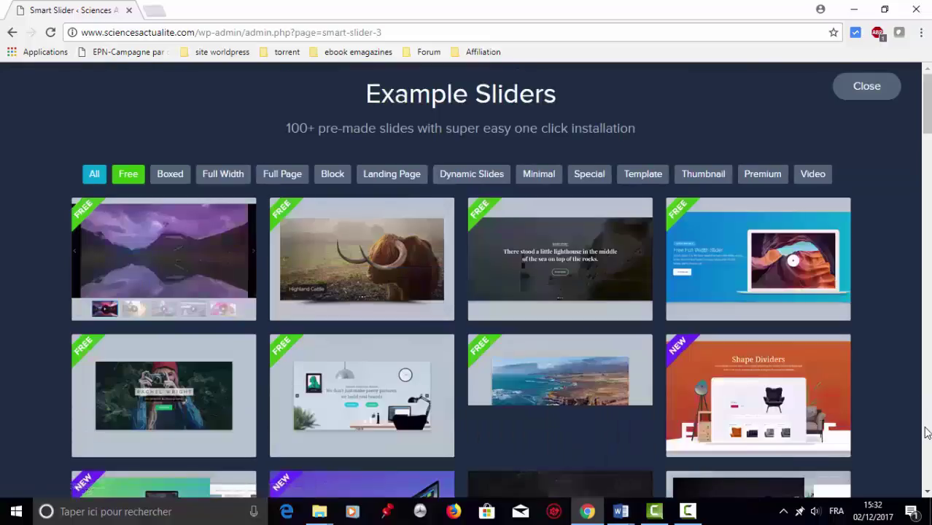
{"action": "scroll", "coordinate": [926, 430], "scroll_direction": "down", "scroll_amount": 5}
{"action": "scroll", "coordinate": [928, 89], "scroll_direction": "up", "scroll_amount": 5}
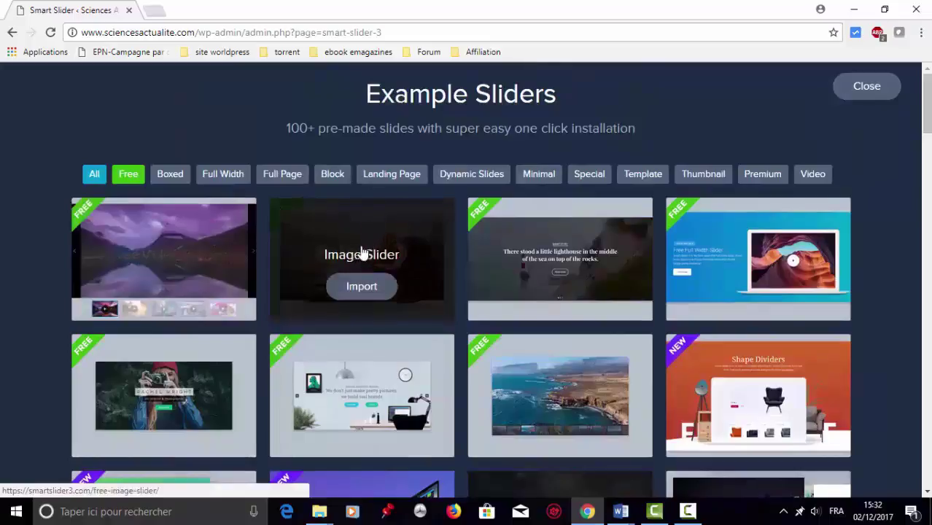
Preview the free Image Slider example's online demo, advance through its slides and return to the example sliders
{"action": "left_click", "coordinate": [361, 250]}
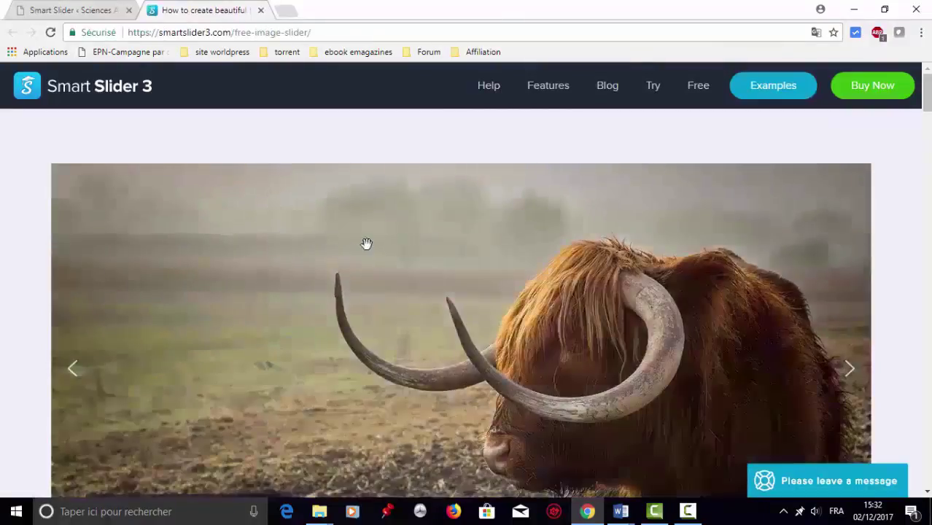
{"action": "left_click", "coordinate": [926, 492]}
{"action": "scroll", "coordinate": [926, 492], "scroll_direction": "down", "scroll_amount": 3}
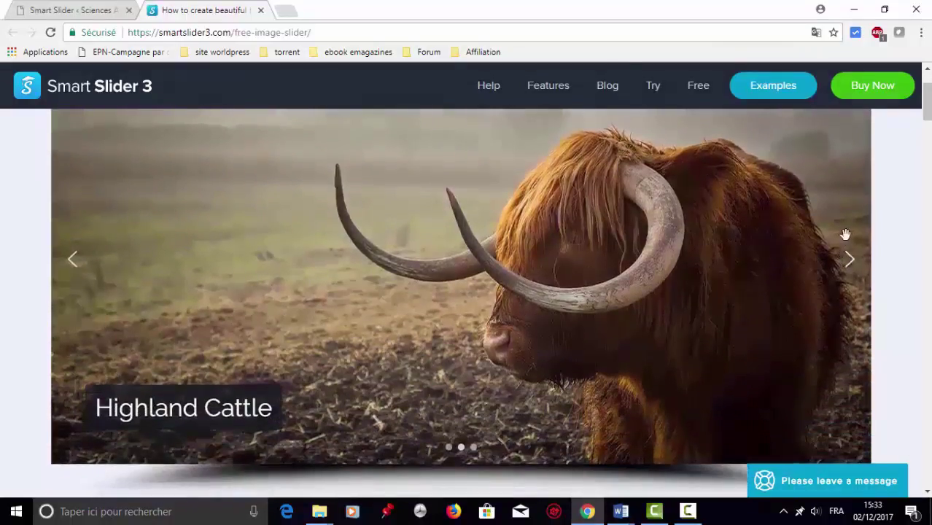
{"action": "left_click", "coordinate": [850, 264]}
{"action": "left_click", "coordinate": [850, 264]}
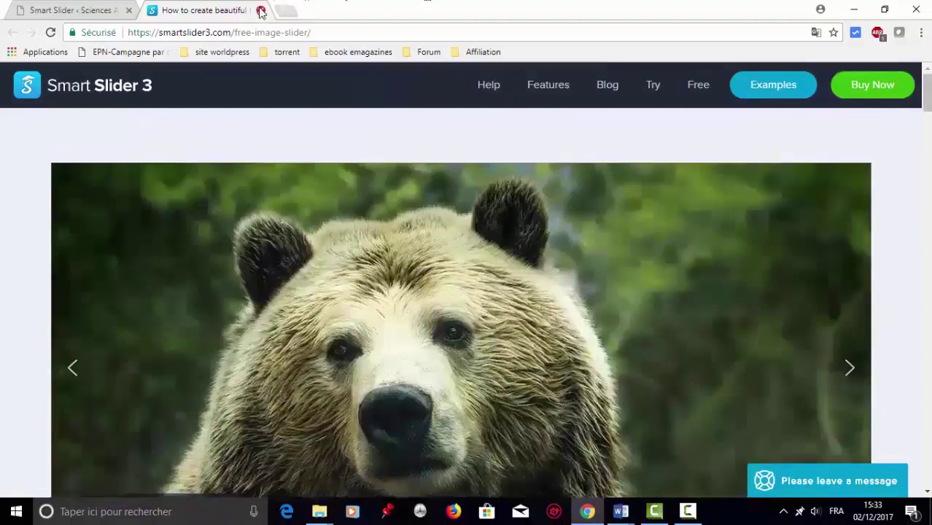
{"action": "left_click", "coordinate": [261, 12]}
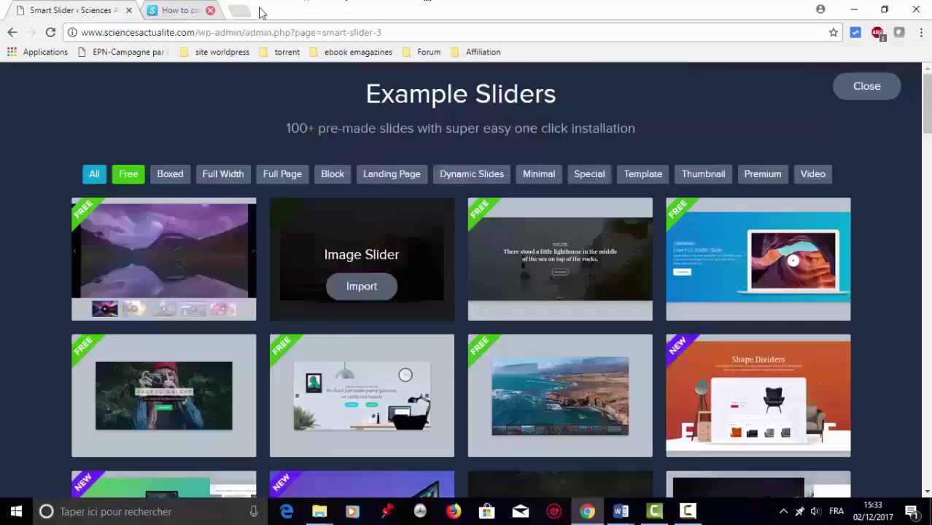
Import the free Image Slider example as a new slider and dismiss the import notice
{"action": "left_click", "coordinate": [358, 288]}
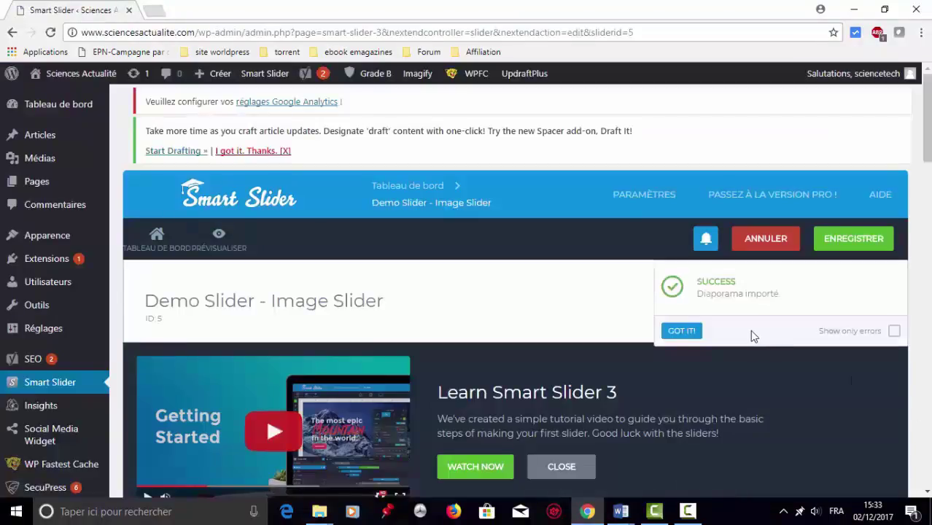
{"action": "left_click", "coordinate": [681, 331]}
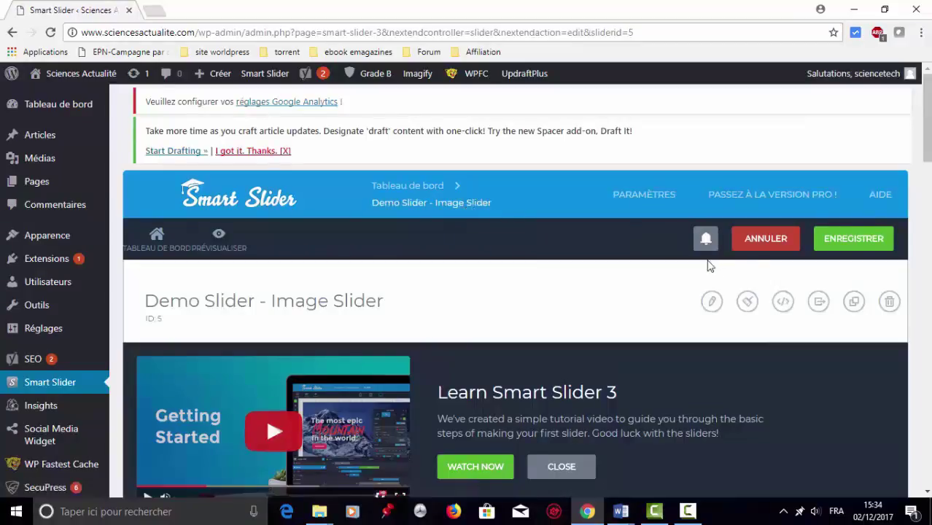
Rename the imported slider as Actualité-Page-Slider in its general settings
{"action": "scroll", "coordinate": [927, 427], "scroll_direction": "down", "scroll_amount": 5}
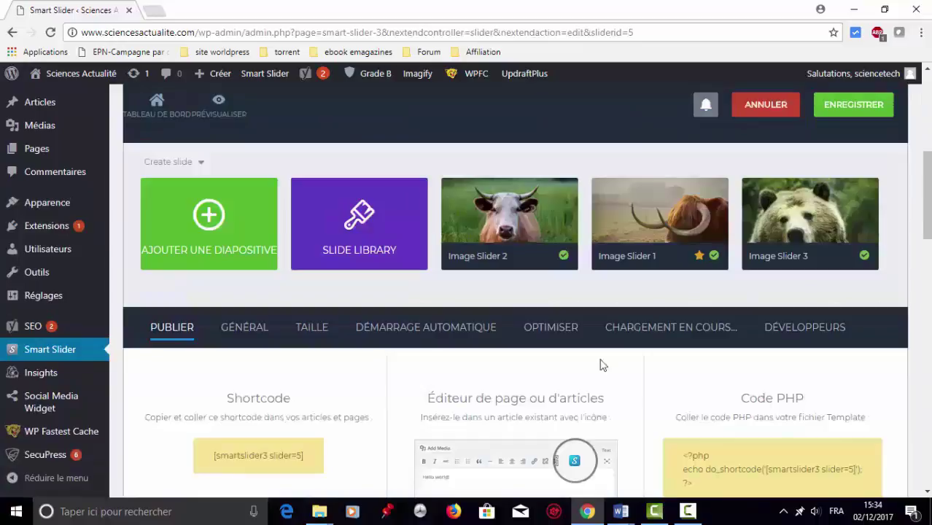
{"action": "left_click", "coordinate": [246, 330]}
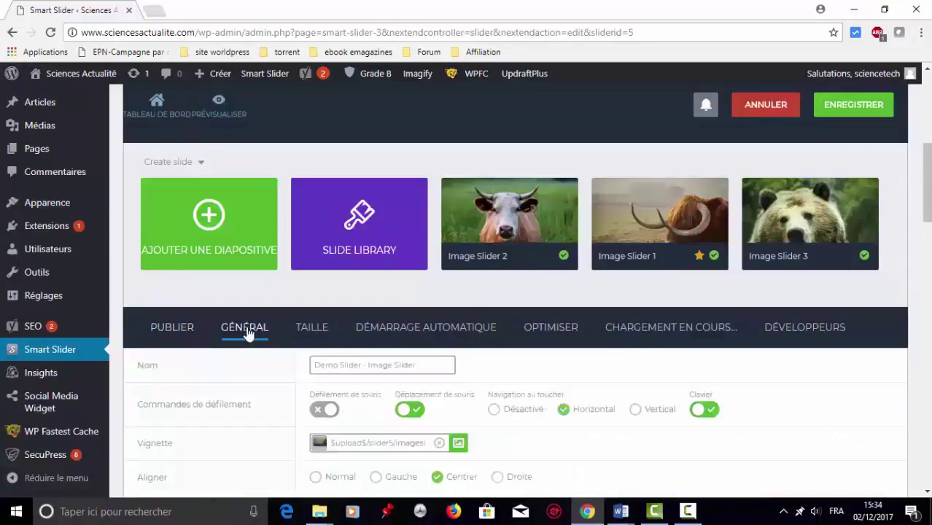
{"action": "left_click", "coordinate": [427, 364]}
{"action": "key", "text": "BackSpace"}
{"action": "key", "text": "BackSpace"}
{"action": "key", "text": "BackSpace"}
{"action": "key", "text": "BackSpace"}
{"action": "key", "text": "BackSpace"}
{"action": "key", "text": "BackSpace"}
{"action": "key", "text": "BackSpace"}
{"action": "key", "text": "BackSpace"}
{"action": "key", "text": "BackSpace"}
{"action": "key", "text": "BackSpace"}
{"action": "key", "text": "BackSpace"}
{"action": "key", "text": "BackSpace"}
{"action": "key", "text": "BackSpace"}
{"action": "key", "text": "BackSpace"}
{"action": "key", "text": "BackSpace"}
{"action": "key", "text": "BackSpace"}
{"action": "key", "text": "BackSpace"}
{"action": "key", "text": "BackSpace"}
{"action": "key", "text": "BackSpace"}
{"action": "key", "text": "BackSpace"}
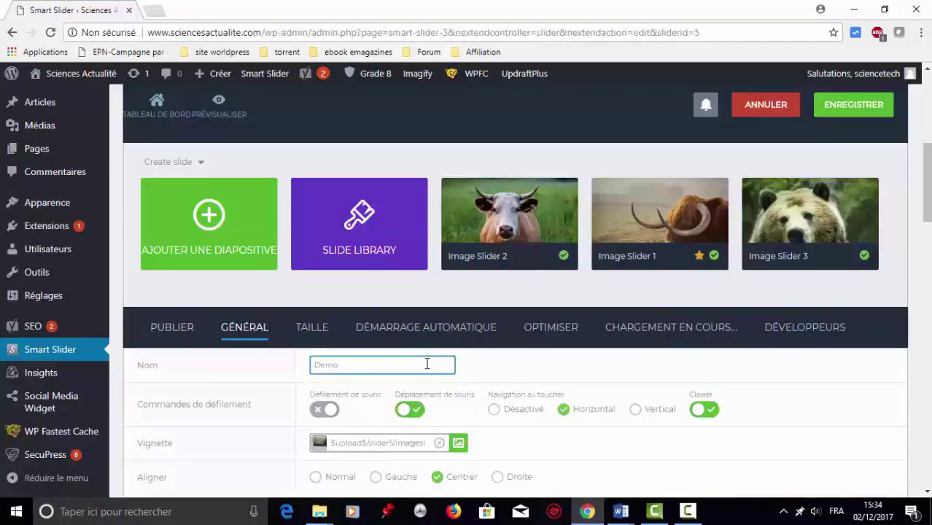
{"action": "key", "text": "BackSpace"}
{"action": "key", "text": "BackSpace"}
{"action": "key", "text": "BackSpace"}
{"action": "key", "text": "BackSpace"}
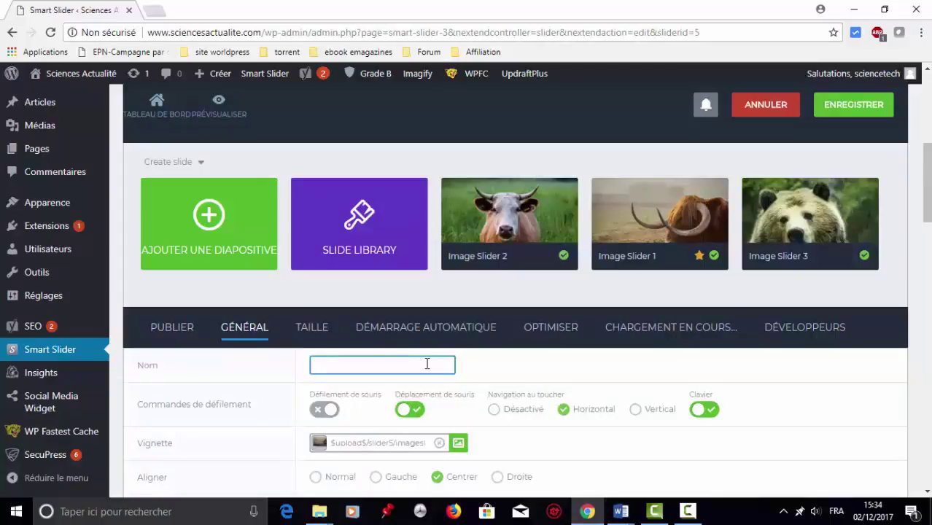
{"action": "type", "text": "Actualité-Page-Slider"}
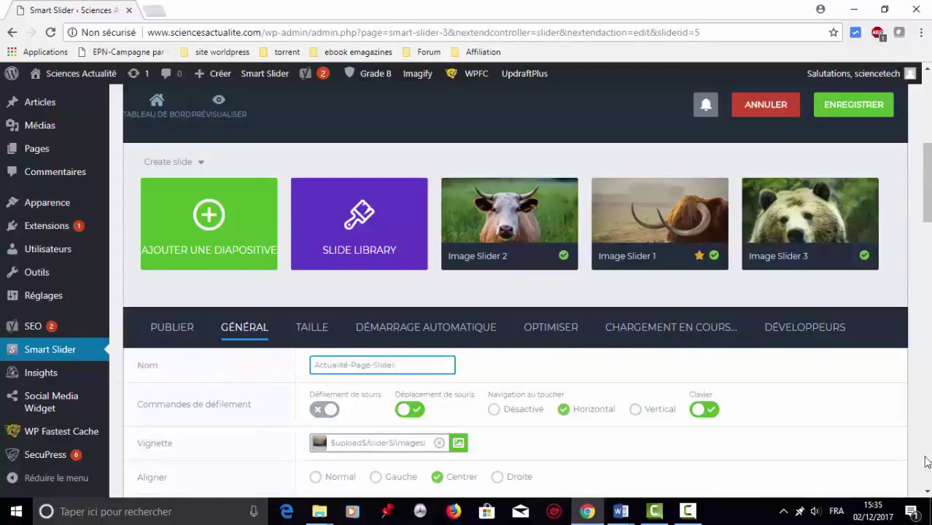
Set the fill mode of the slide background images to Fit in the slider's general settings
{"action": "scroll", "coordinate": [802, 400], "scroll_direction": "down", "scroll_amount": 5}
{"action": "scroll", "coordinate": [474, 379], "scroll_direction": "up", "scroll_amount": 3}
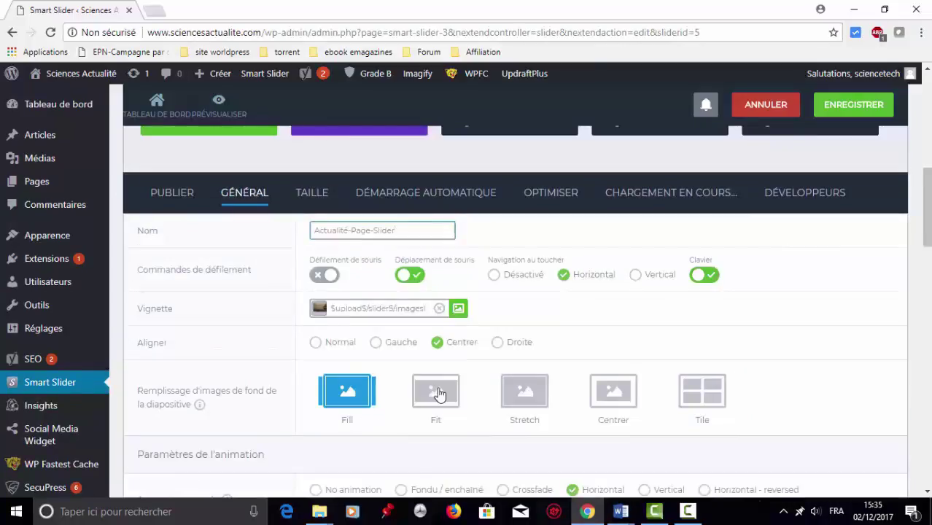
{"action": "left_click", "coordinate": [437, 392]}
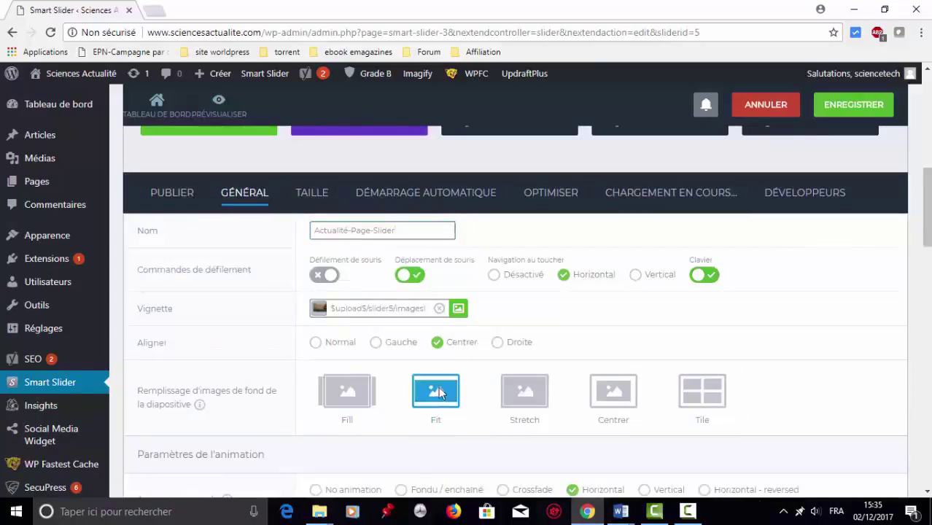
Turn on display on hover (Au survol) for both the slider's arrows (Flèches) and its bullets (Puces)
{"action": "scroll", "coordinate": [439, 393], "scroll_direction": "down", "scroll_amount": 10}
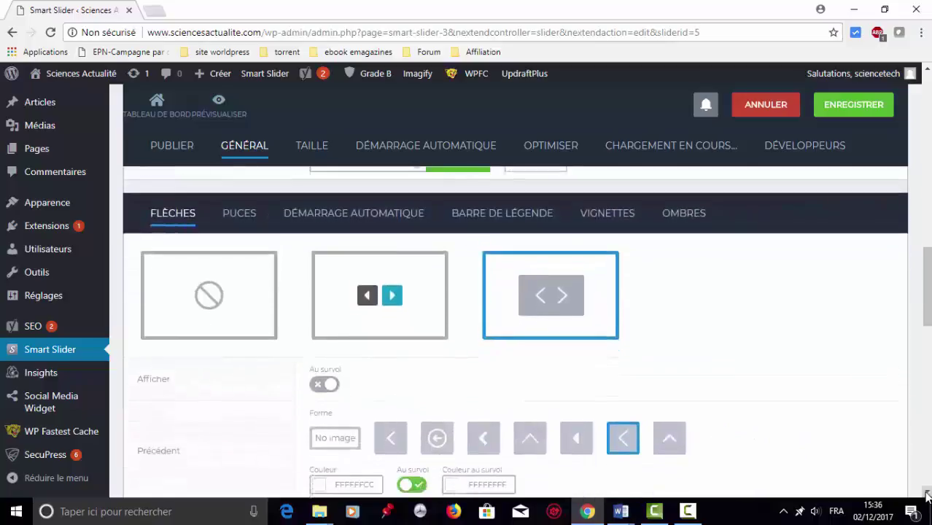
{"action": "left_click", "coordinate": [319, 387]}
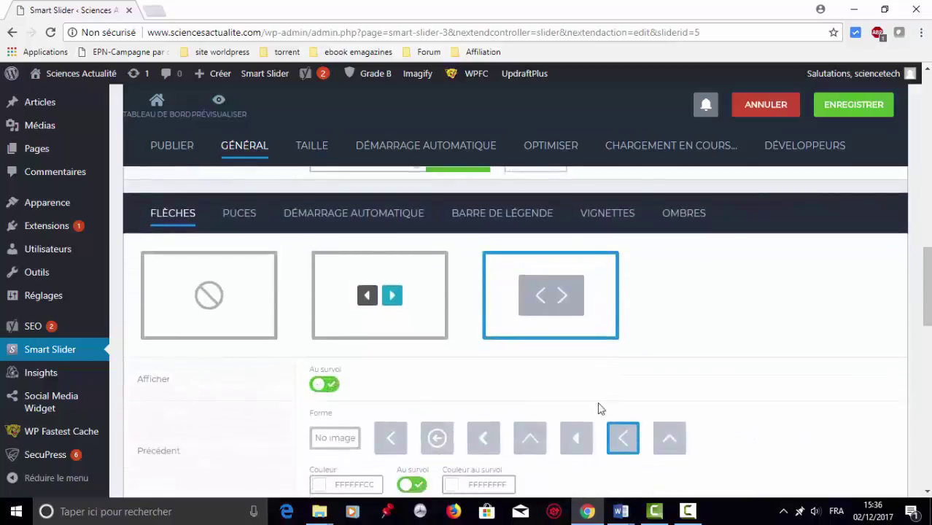
{"action": "scroll", "coordinate": [312, 162], "scroll_direction": "down", "scroll_amount": 1}
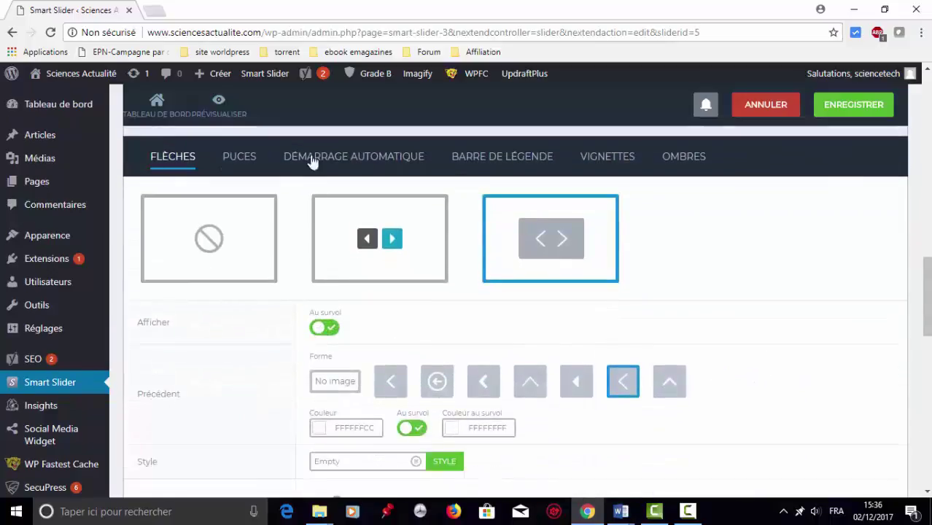
{"action": "left_click", "coordinate": [247, 160]}
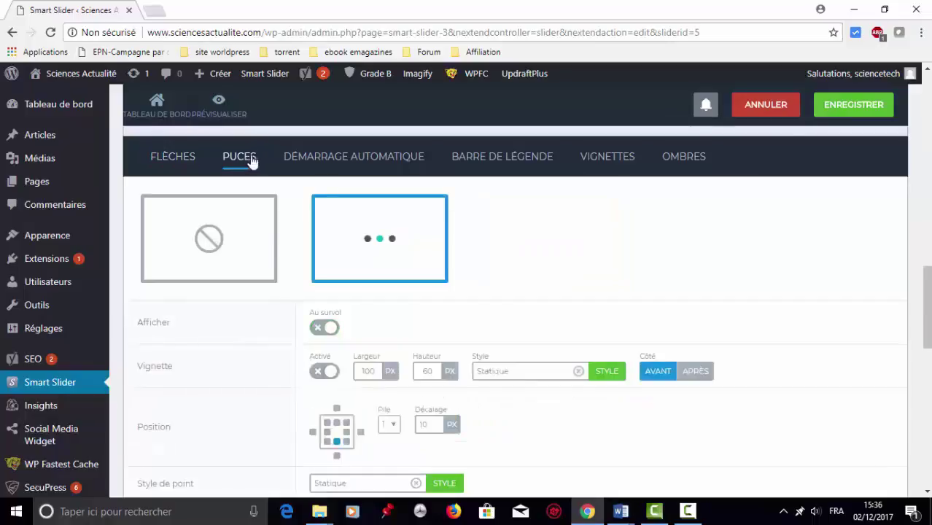
{"action": "left_click", "coordinate": [320, 330]}
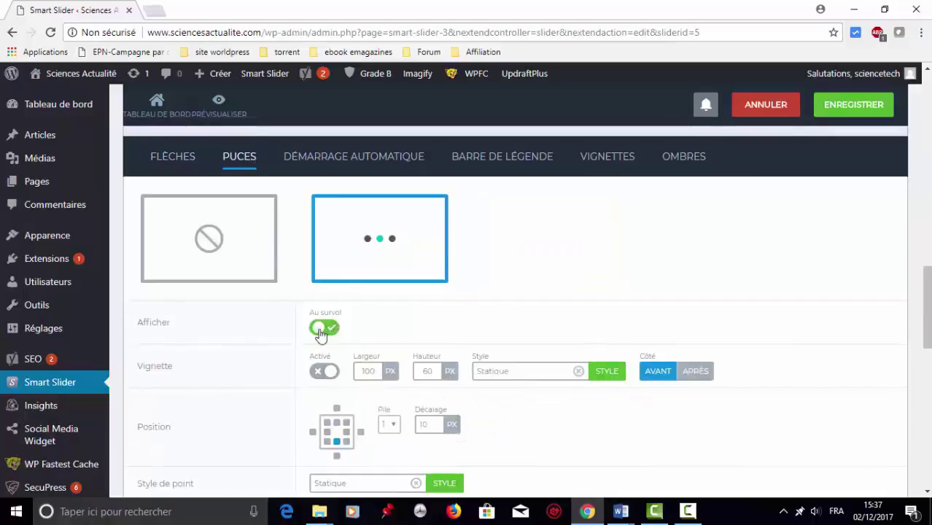
{"action": "scroll", "coordinate": [927, 493], "scroll_direction": "down", "scroll_amount": 3}
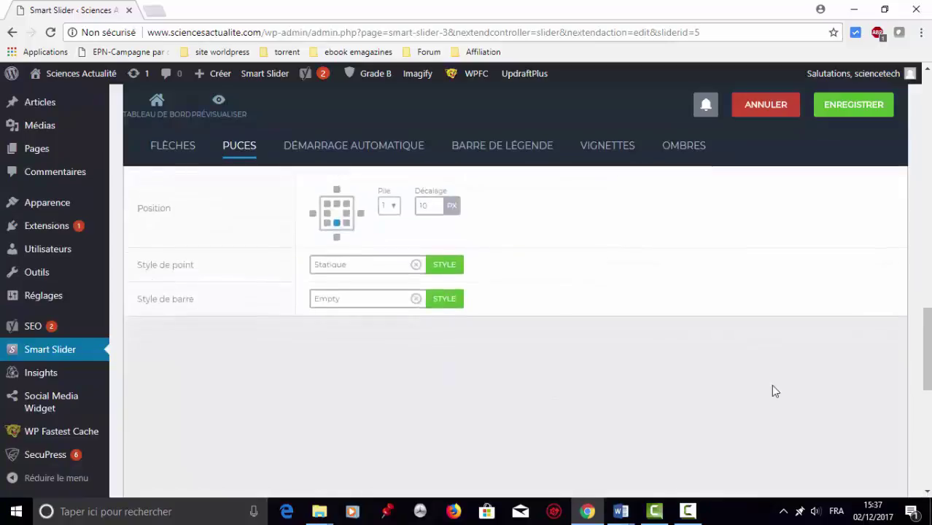
Enable the slider's automatic start (Démarrage automatique) with an interval of 3000 ms
{"action": "left_click", "coordinate": [398, 149]}
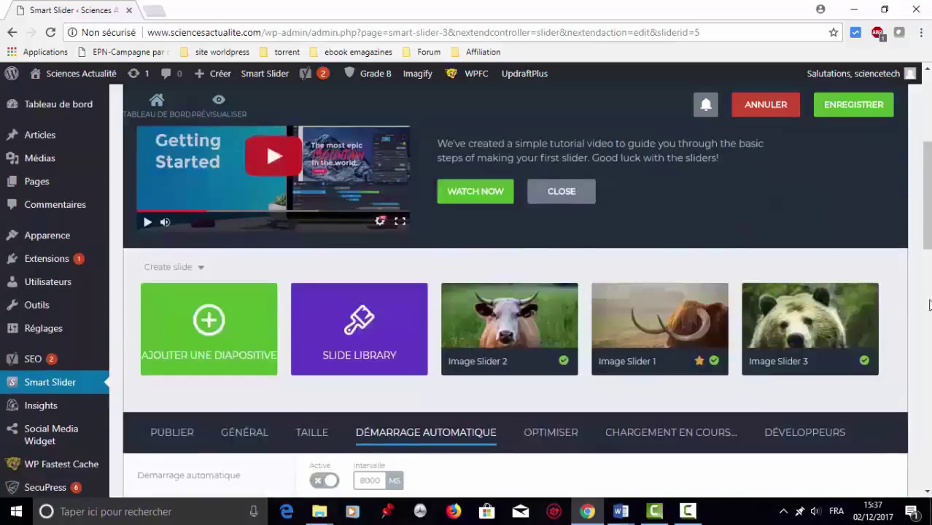
{"action": "scroll", "coordinate": [918, 346], "scroll_direction": "down", "scroll_amount": 2}
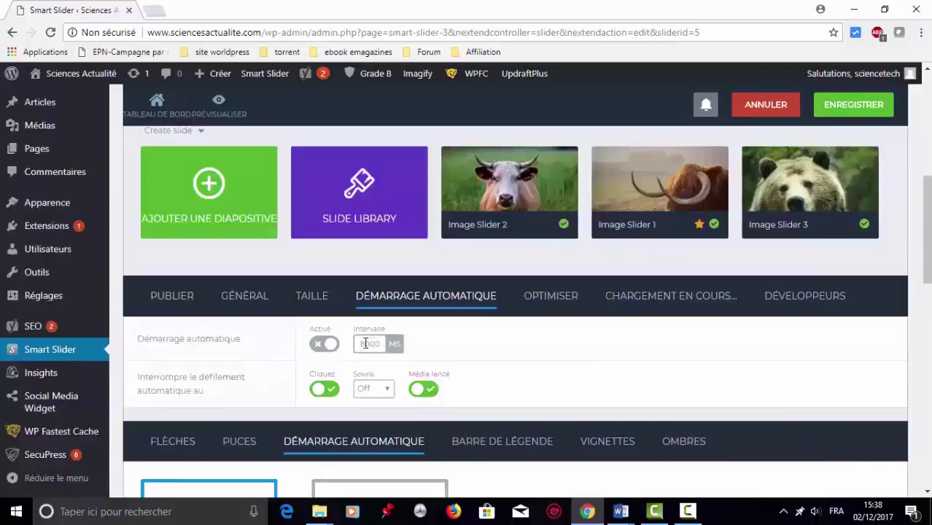
{"action": "left_click", "coordinate": [366, 343]}
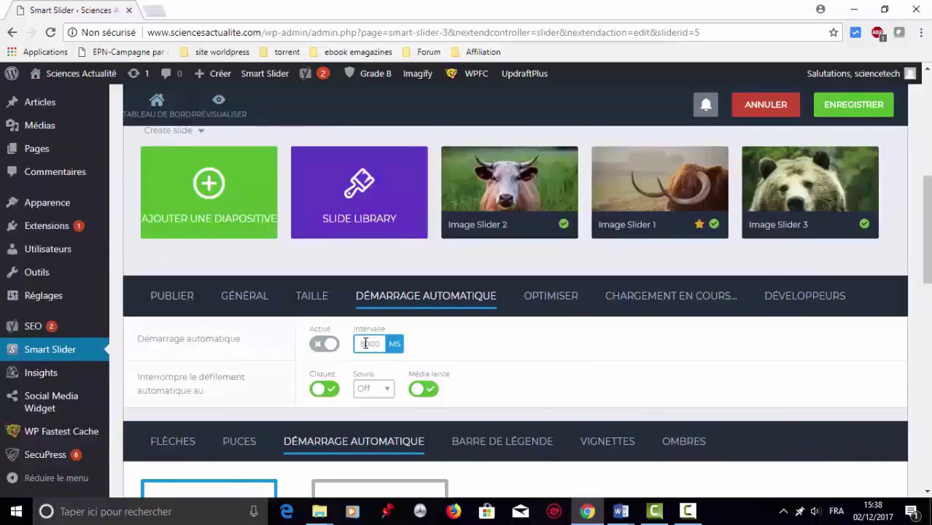
{"action": "key", "text": "BackSpace"}
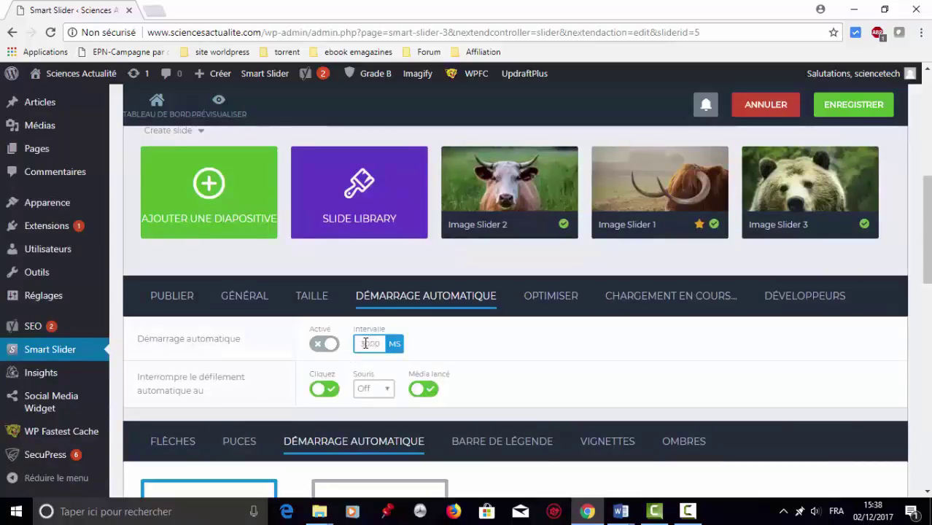
{"action": "left_click", "coordinate": [319, 347]}
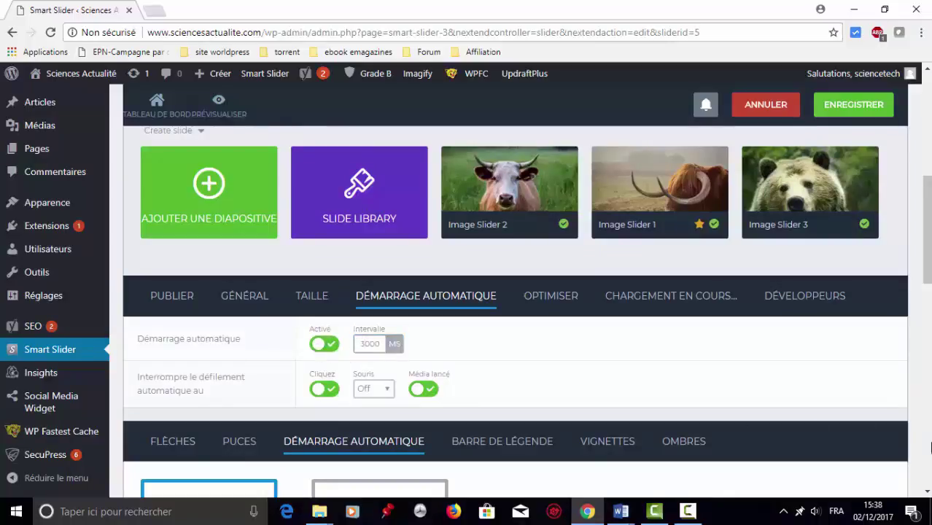
Review the slider's shadow (Ombres) options, save the slider and dismiss the notice
{"action": "scroll", "coordinate": [929, 446], "scroll_direction": "down", "scroll_amount": 6}
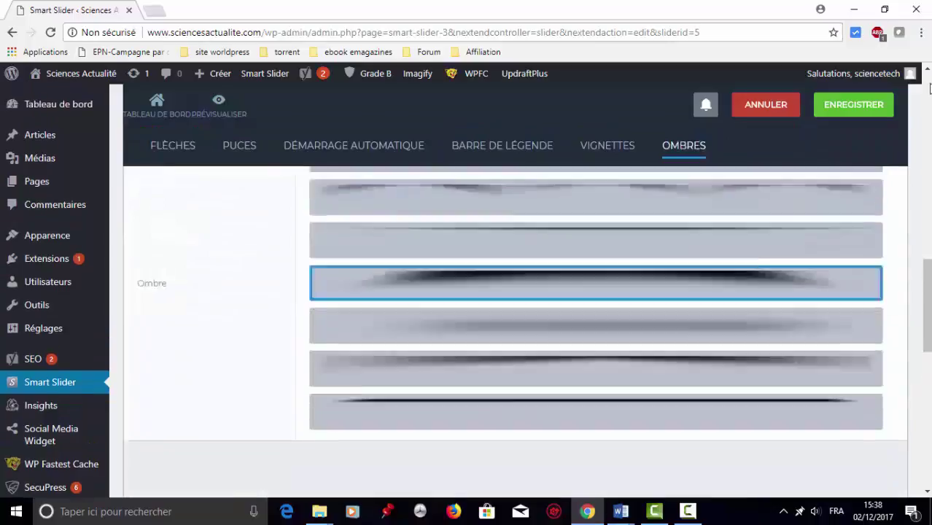
{"action": "scroll", "coordinate": [877, 116], "scroll_direction": "up", "scroll_amount": 3}
{"action": "left_click", "coordinate": [864, 103]}
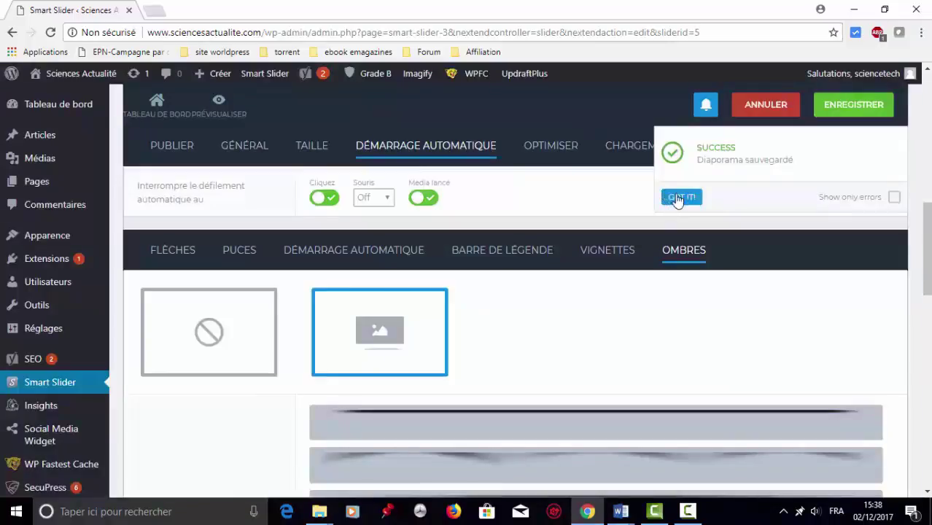
{"action": "left_click", "coordinate": [676, 201]}
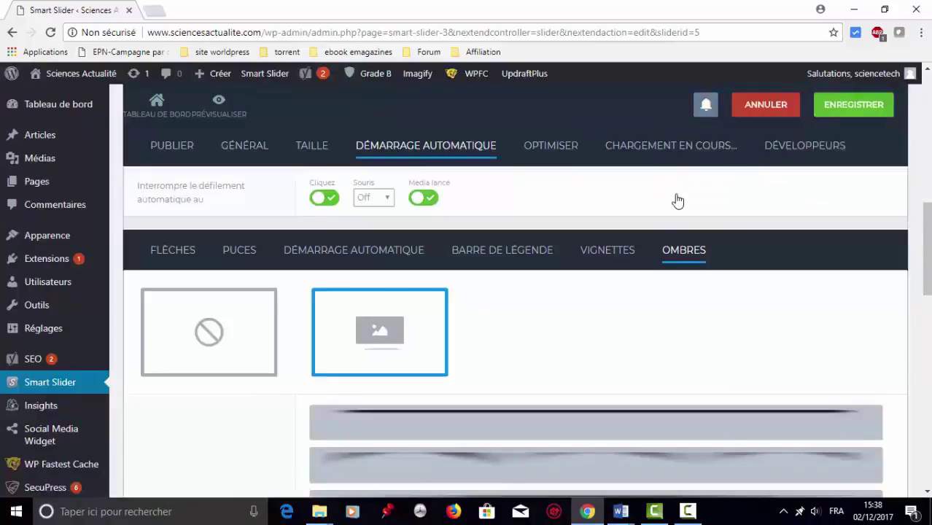
View the slider's shortcode in its publishing settings and go to the Sciences Actualité site's front page
{"action": "left_click", "coordinate": [195, 148]}
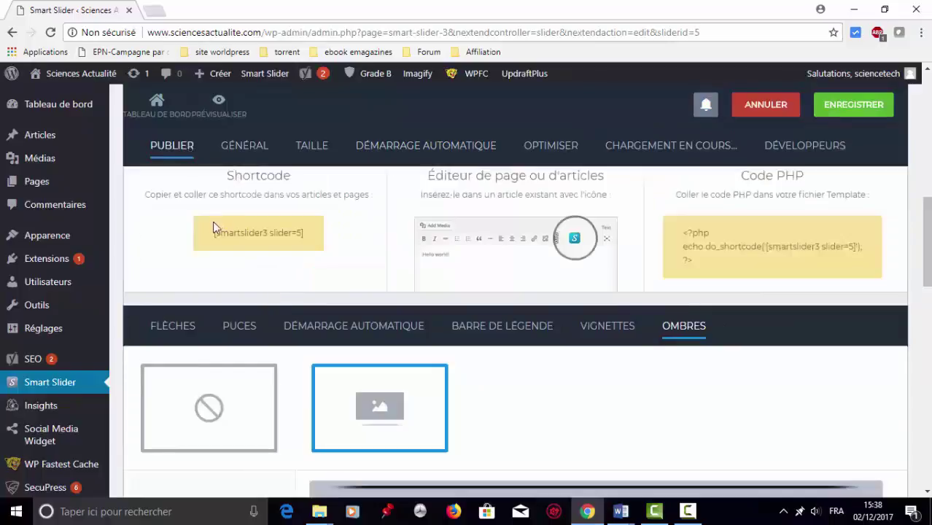
{"action": "scroll", "coordinate": [75, 78], "scroll_direction": "up", "scroll_amount": 2}
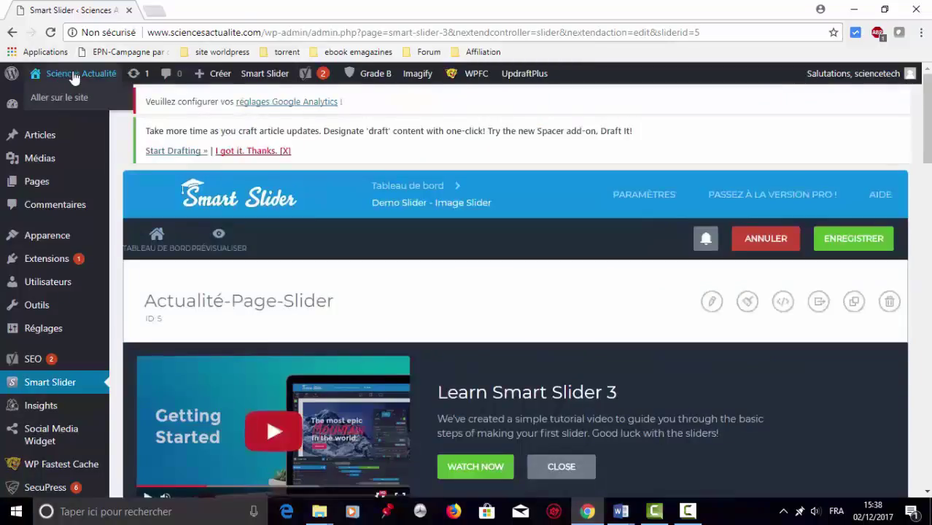
{"action": "left_click", "coordinate": [73, 74]}
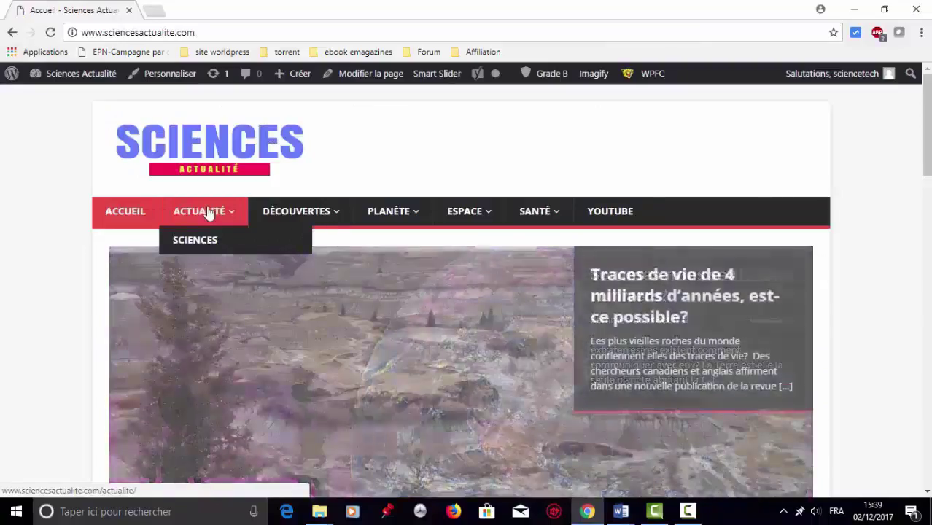
Open the Actualité page for editing and add a Smart Slider widget to its empty first row
{"action": "left_click", "coordinate": [209, 212]}
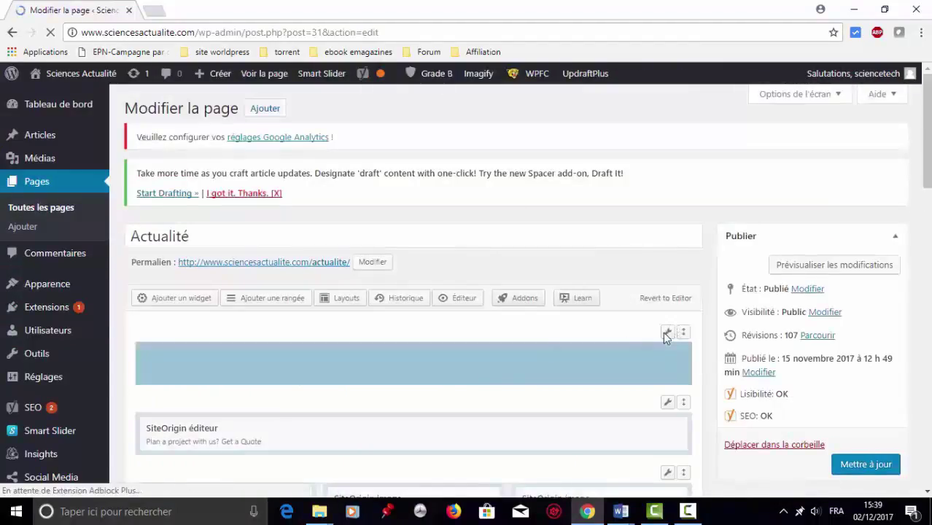
{"action": "left_click", "coordinate": [181, 298]}
{"action": "scroll", "coordinate": [528, 306], "scroll_direction": "down", "scroll_amount": 4}
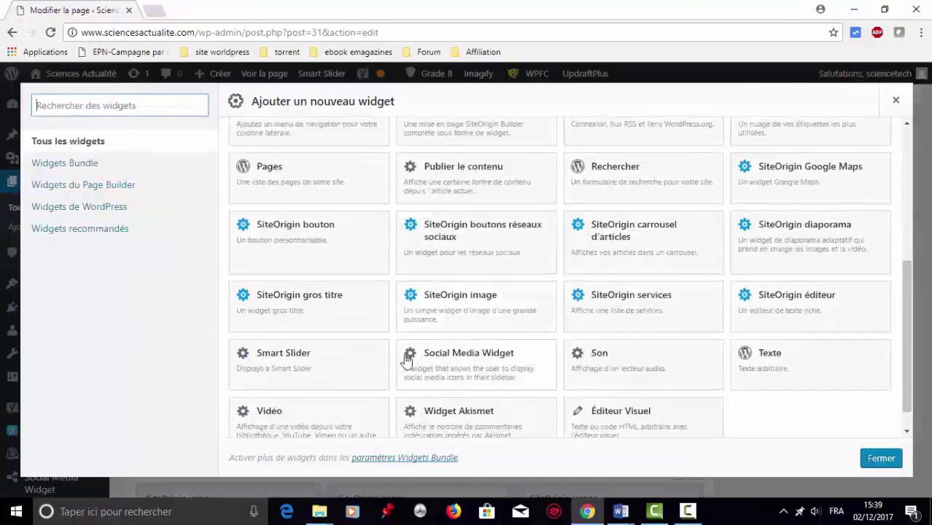
{"action": "left_click", "coordinate": [310, 365]}
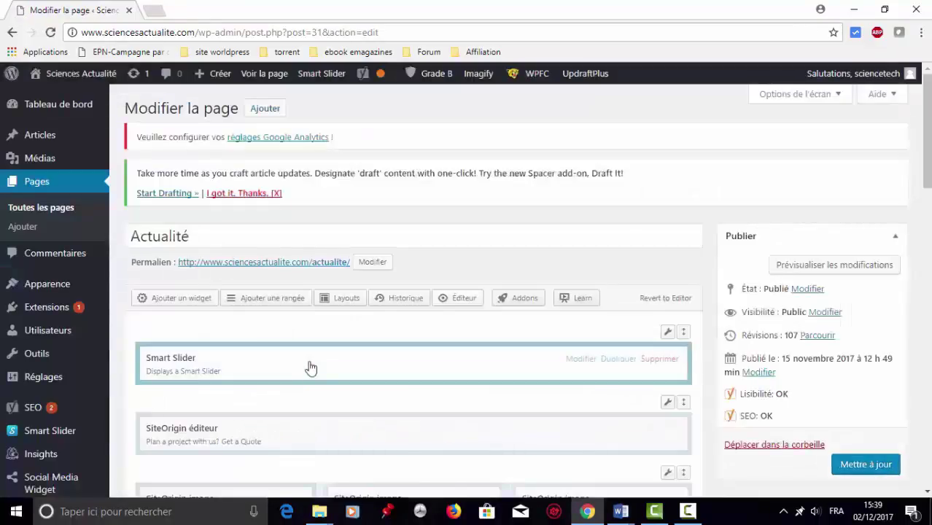
Title the Smart Slider widget Actualité-page-Slider with slider 5, then update the Actualité page and check it on the site
{"action": "left_click", "coordinate": [581, 359]}
{"action": "left_click", "coordinate": [564, 151]}
{"action": "type", "text": "Actualité -"}
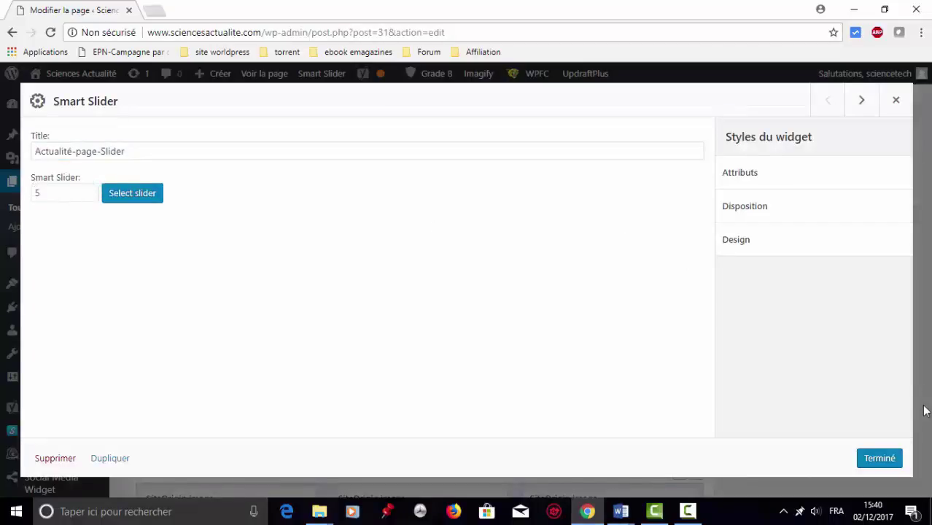
{"action": "left_click", "coordinate": [877, 461]}
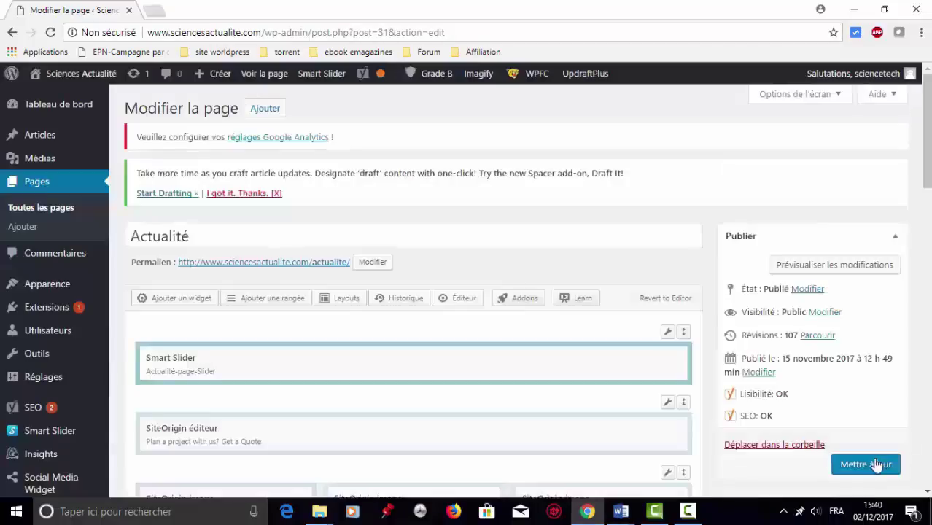
{"action": "left_click", "coordinate": [871, 465]}
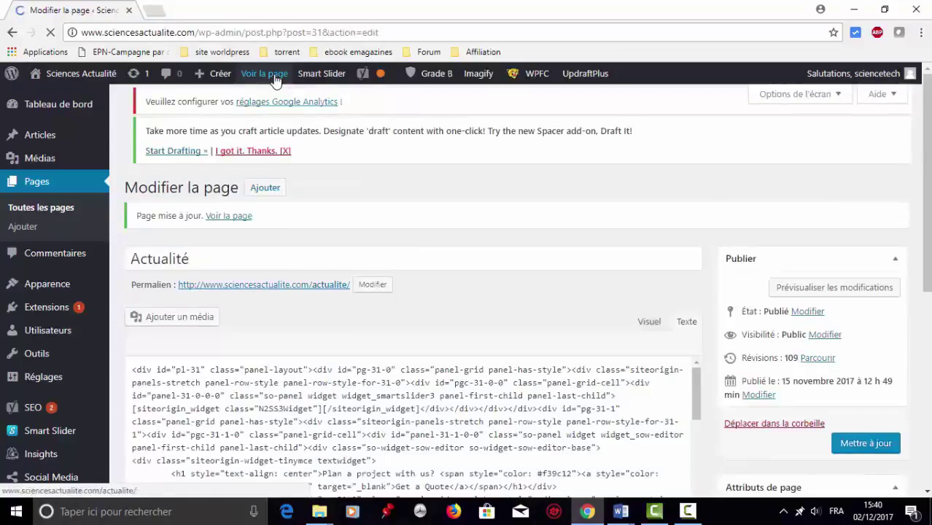
{"action": "scroll", "coordinate": [460, 291], "scroll_direction": "down", "scroll_amount": 5}
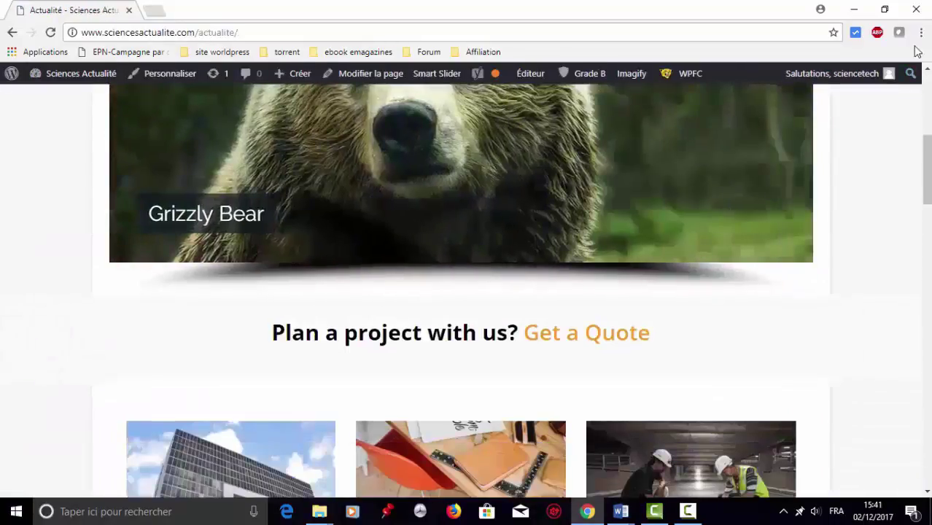
{"action": "scroll", "coordinate": [927, 73], "scroll_direction": "up", "scroll_amount": 3}
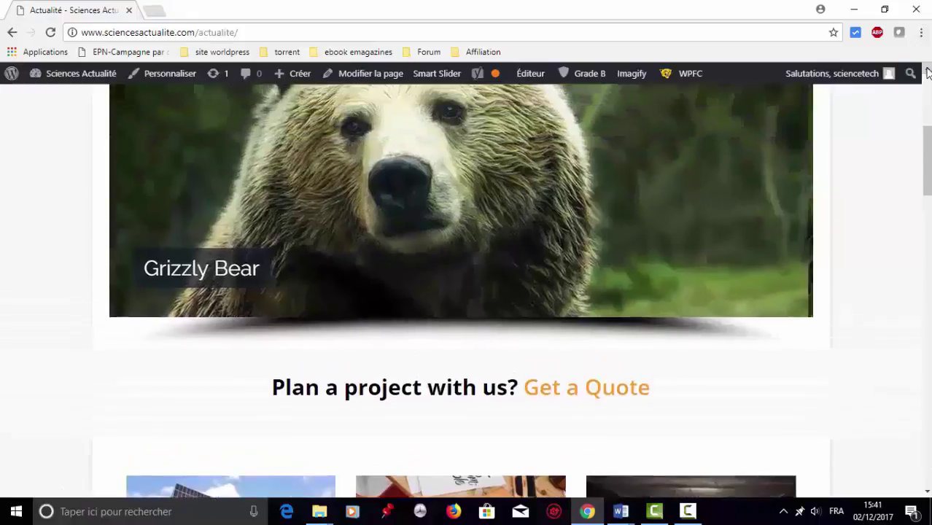
{"action": "scroll", "coordinate": [927, 73], "scroll_direction": "up", "scroll_amount": 3}
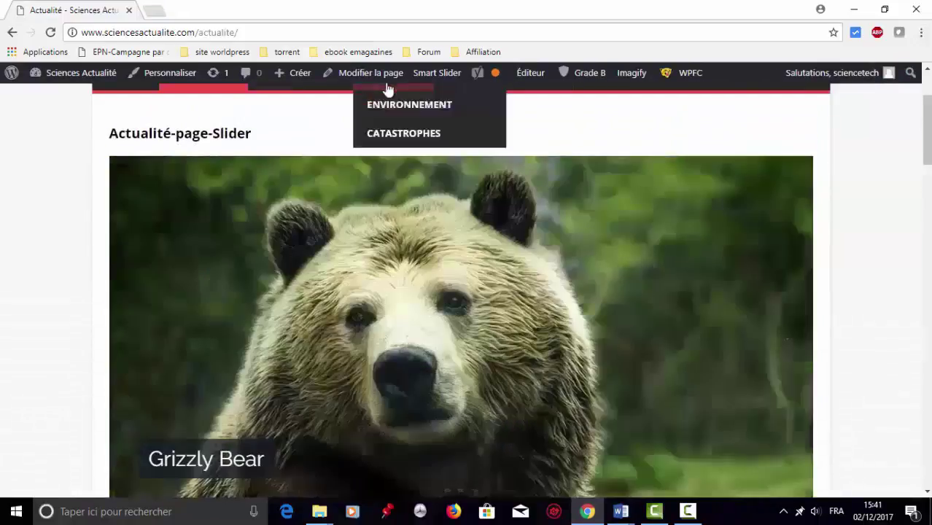
Clear the title of the Actualité page's Smart Slider widget and update the page
{"action": "left_click", "coordinate": [383, 73]}
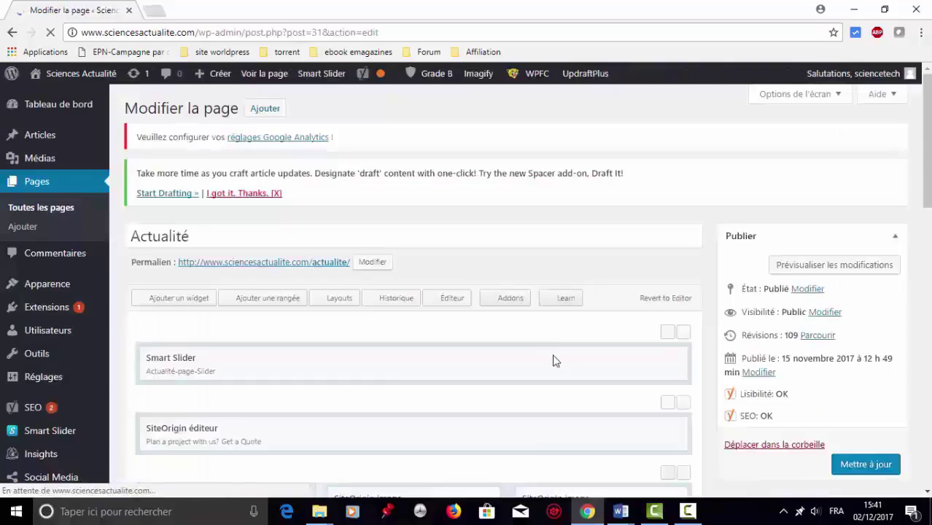
{"action": "mouse_move", "coordinate": [583, 364]}
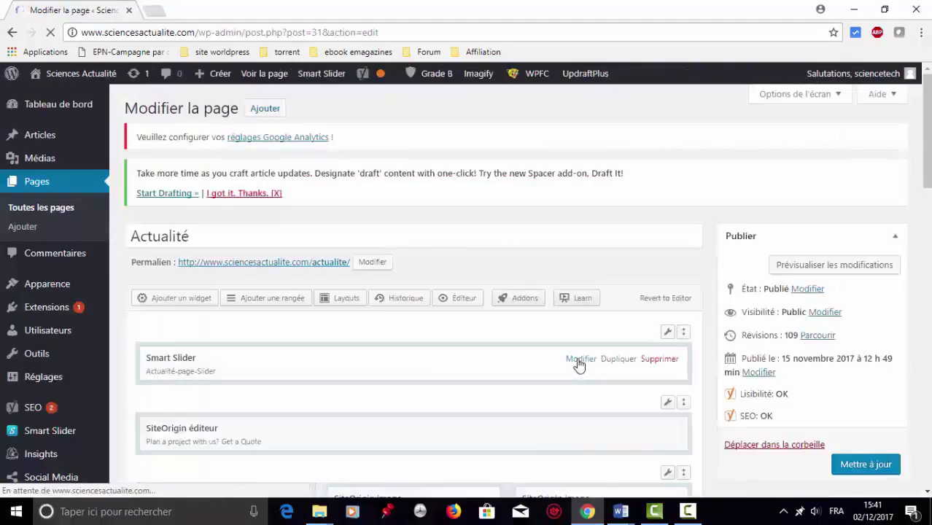
{"action": "left_click", "coordinate": [578, 360]}
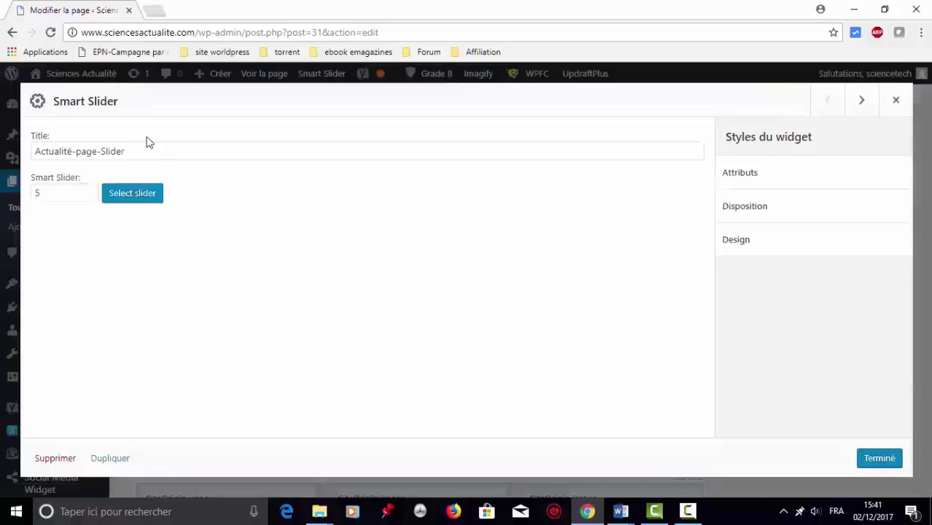
{"action": "left_click", "coordinate": [137, 151]}
{"action": "key", "text": "ctrl+a"}
{"action": "key", "text": "BackSpace"}
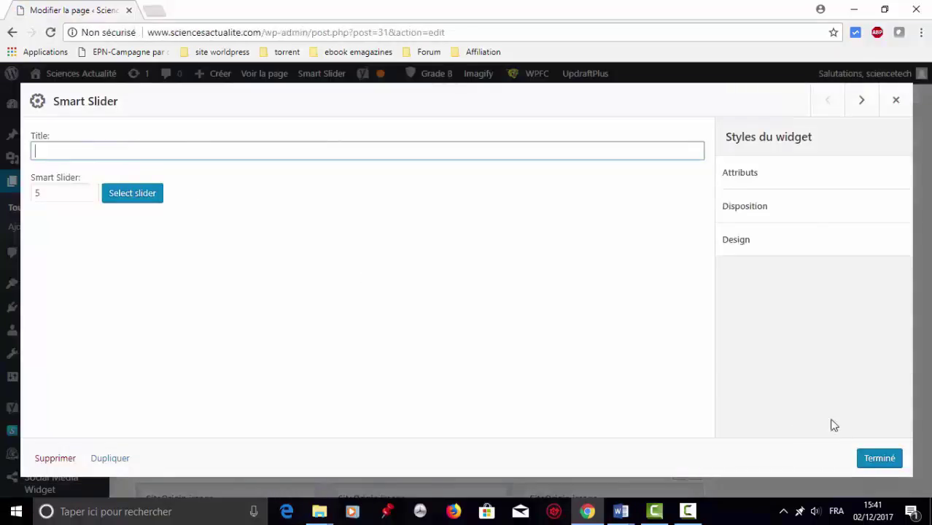
{"action": "left_click", "coordinate": [879, 459]}
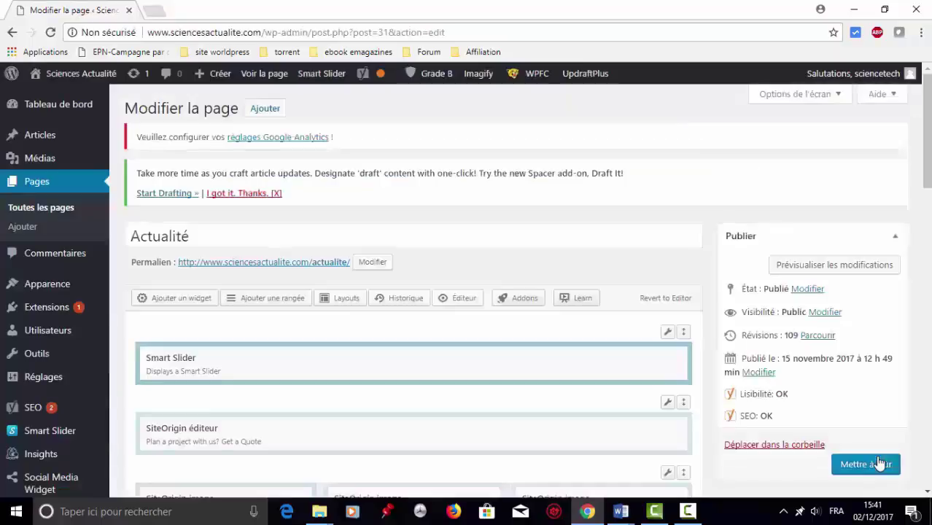
{"action": "left_click", "coordinate": [868, 468]}
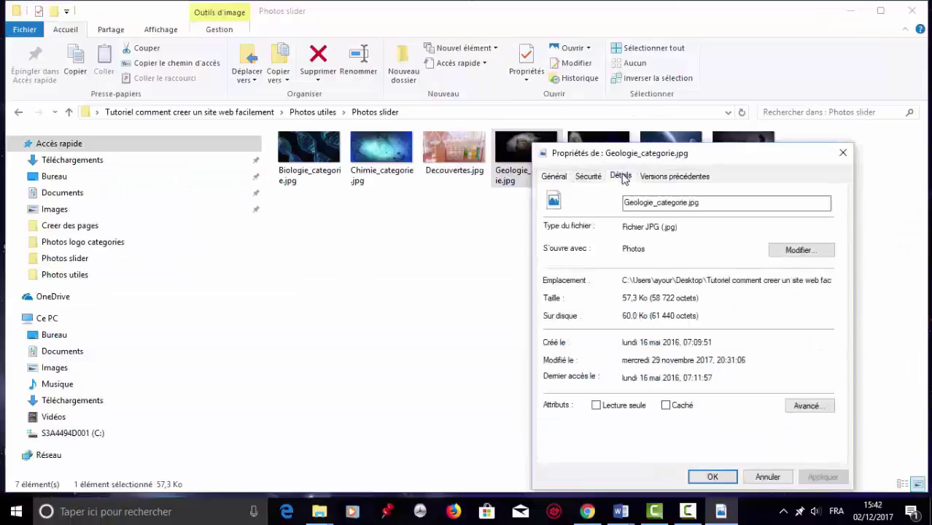
Check the image dimensions in the detailed properties of Geologie_categorie.jpg and close them
{"action": "left_click", "coordinate": [620, 177]}
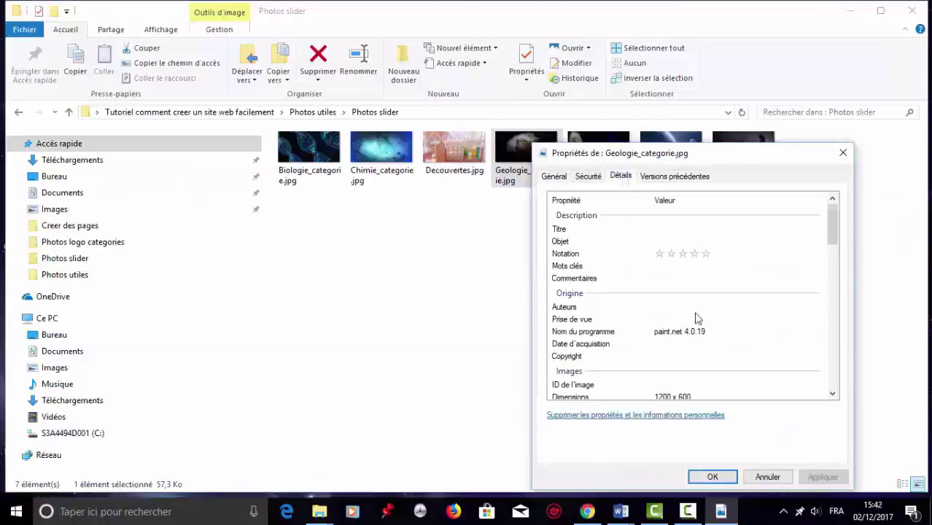
{"action": "left_click_drag", "start_coordinate": [833, 233], "coordinate": [836, 253]}
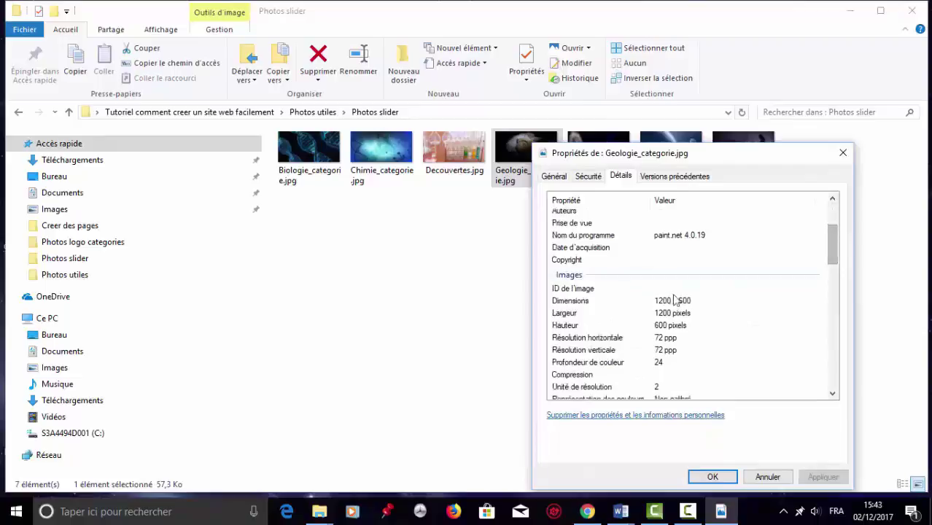
{"action": "left_click", "coordinate": [665, 301]}
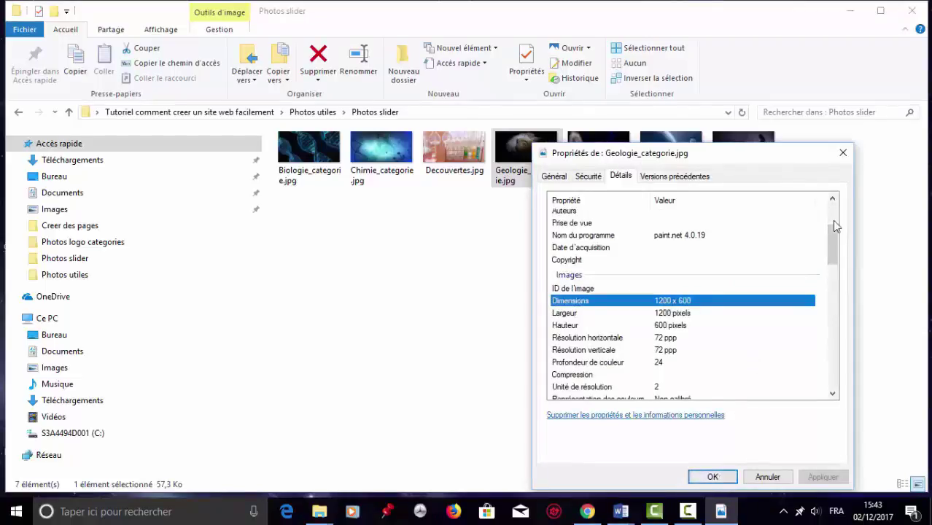
{"action": "left_click", "coordinate": [842, 155]}
{"action": "left_click", "coordinate": [668, 291]}
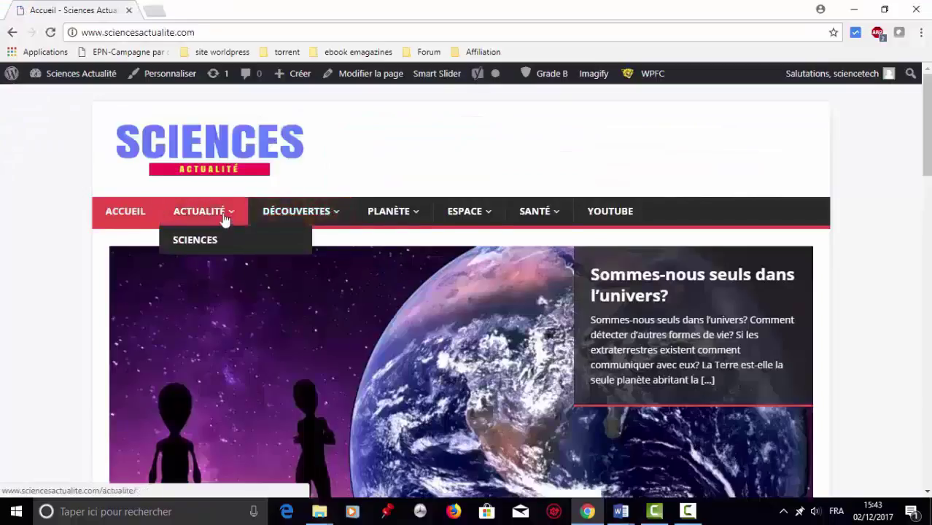
Switch to Pixabay and search its free images for astronomie
{"action": "mouse_move", "coordinate": [391, 219]}
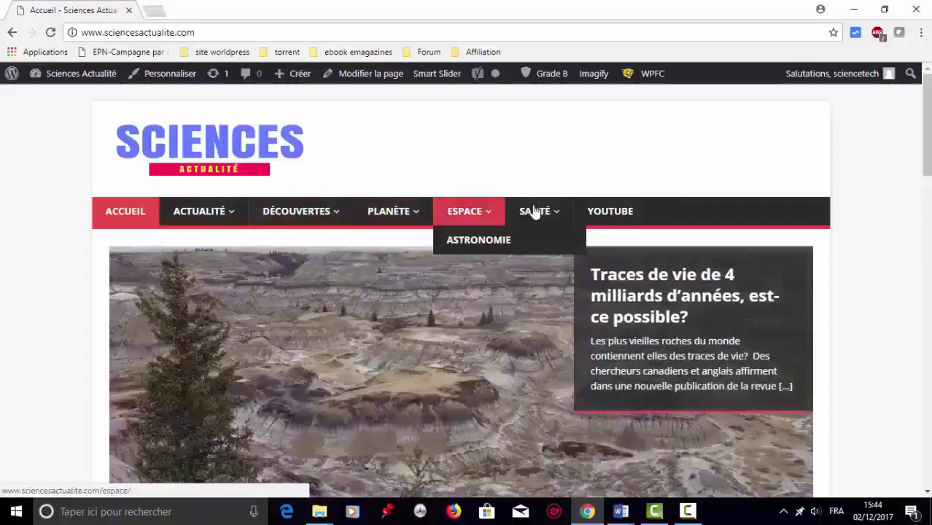
{"action": "mouse_move", "coordinate": [545, 214]}
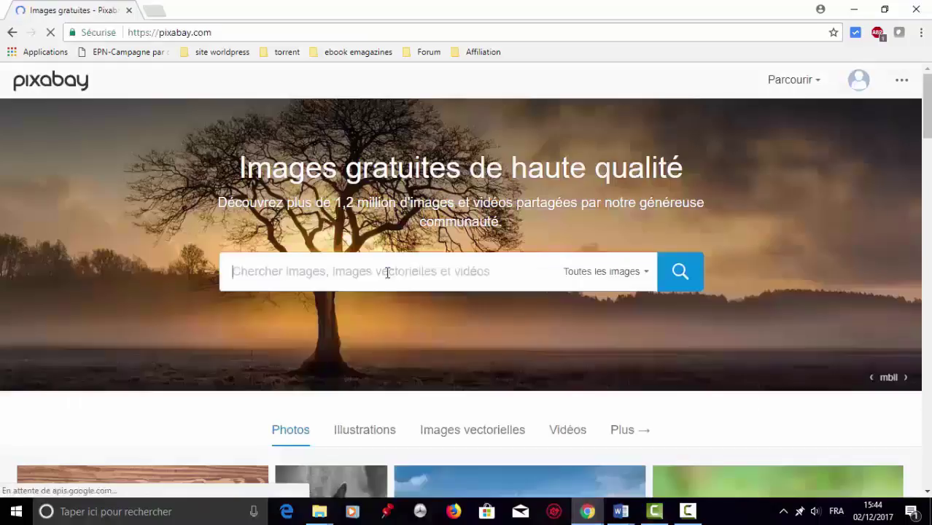
{"action": "type", "text": "ast"}
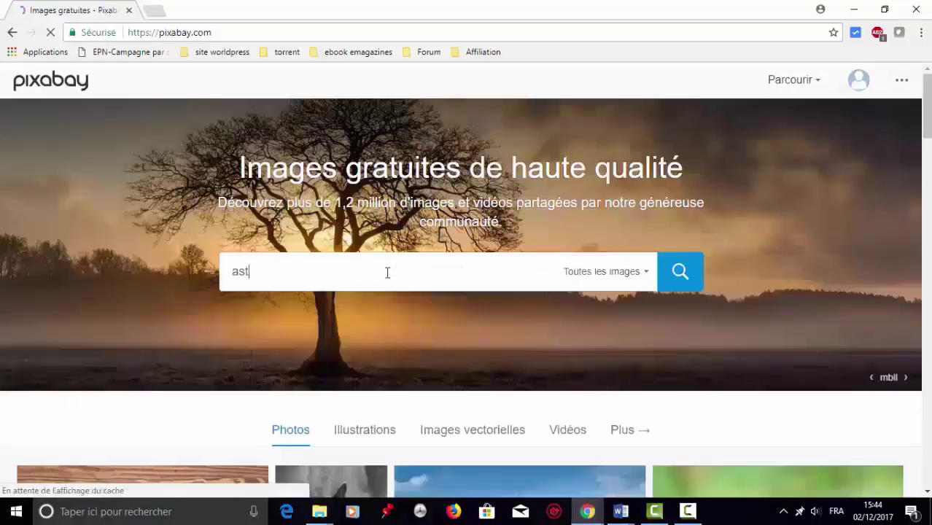
{"action": "type", "text": "ronomie"}
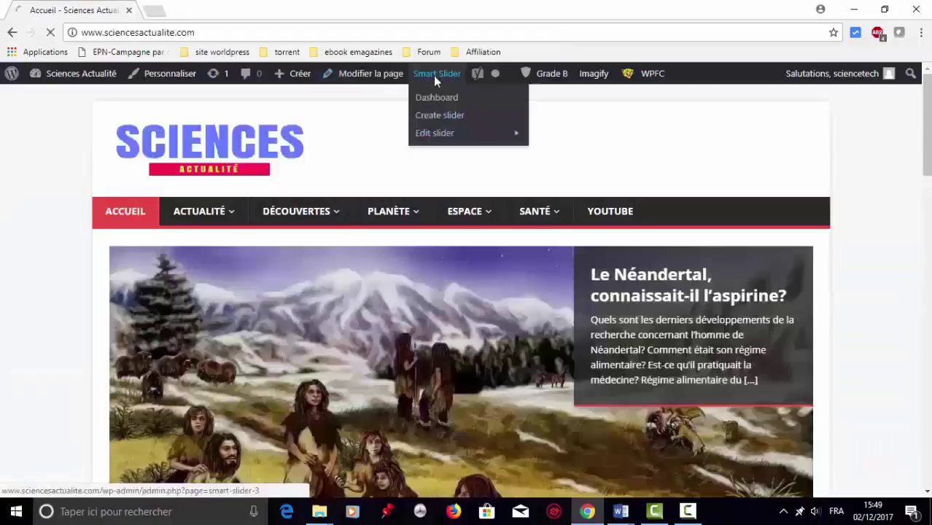
Open Actualité-Page-Slider for editing in Smart Slider and upload Decouvertes.jpg from the Photos slider folder for a new slide
{"action": "left_click", "coordinate": [434, 76]}
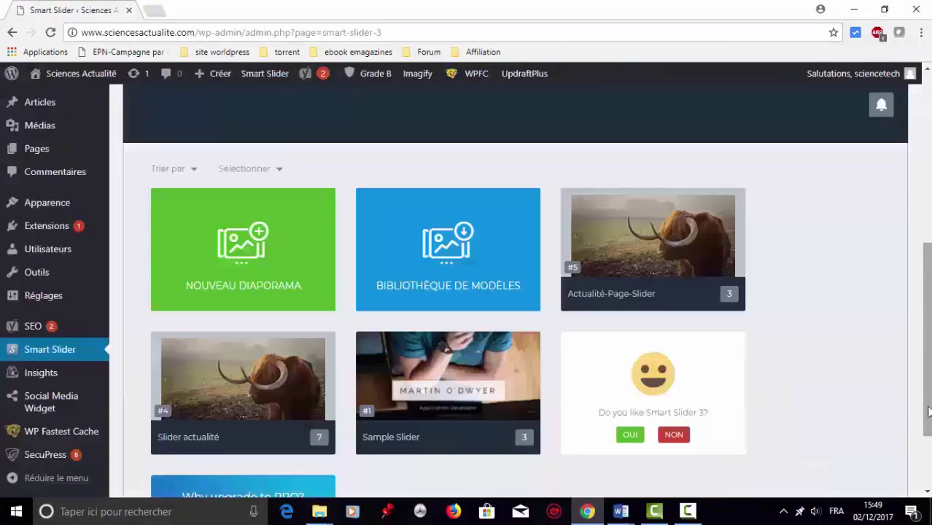
{"action": "mouse_move", "coordinate": [688, 235]}
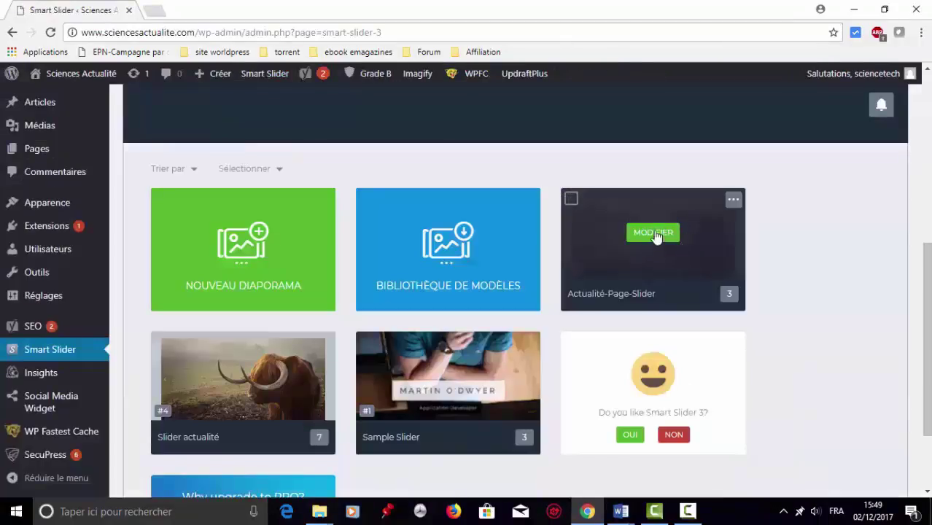
{"action": "left_click", "coordinate": [654, 234]}
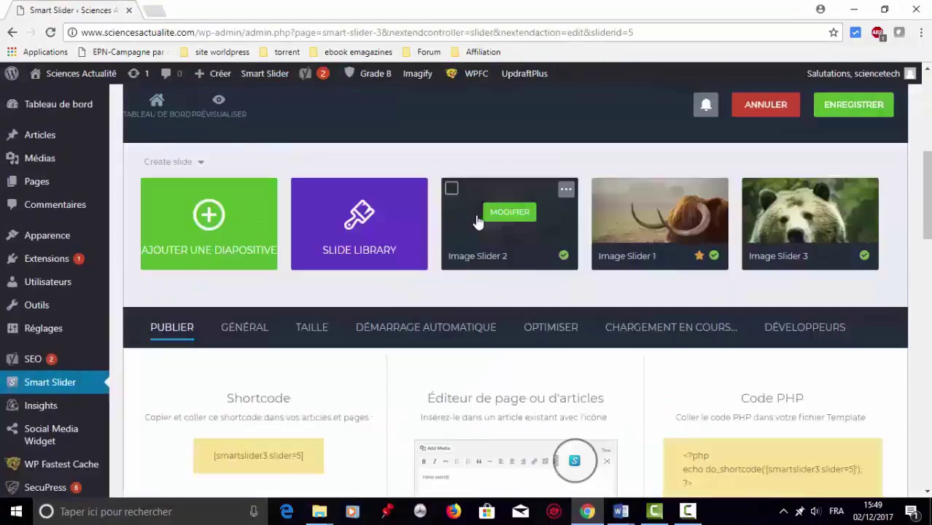
{"action": "left_click", "coordinate": [210, 219]}
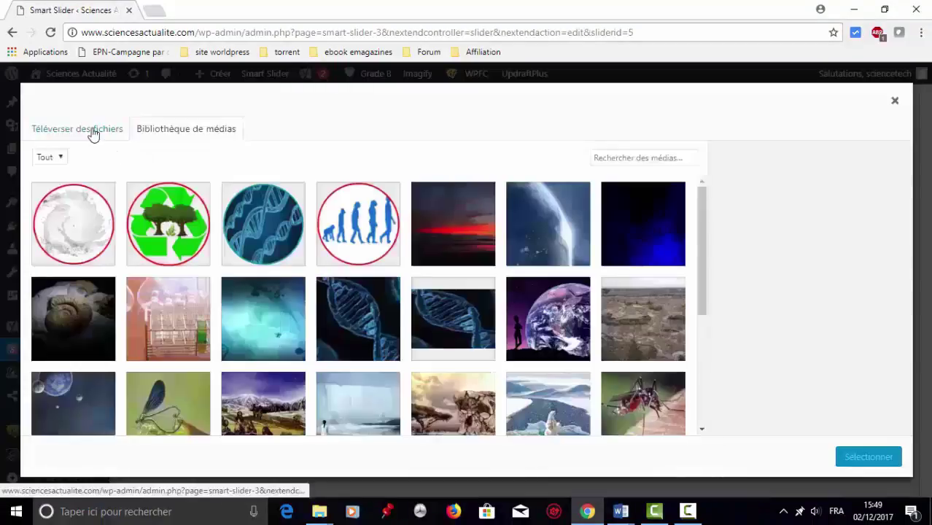
{"action": "left_click", "coordinate": [93, 133]}
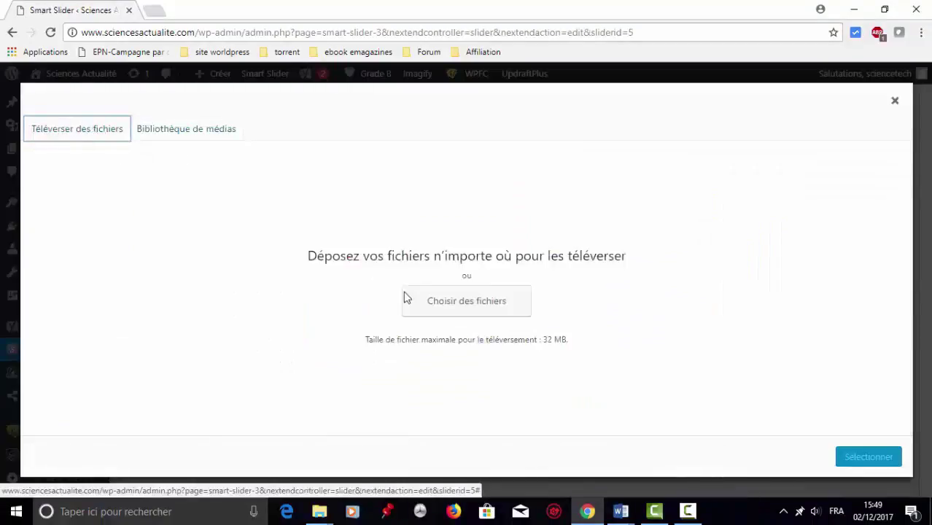
{"action": "left_click", "coordinate": [472, 309]}
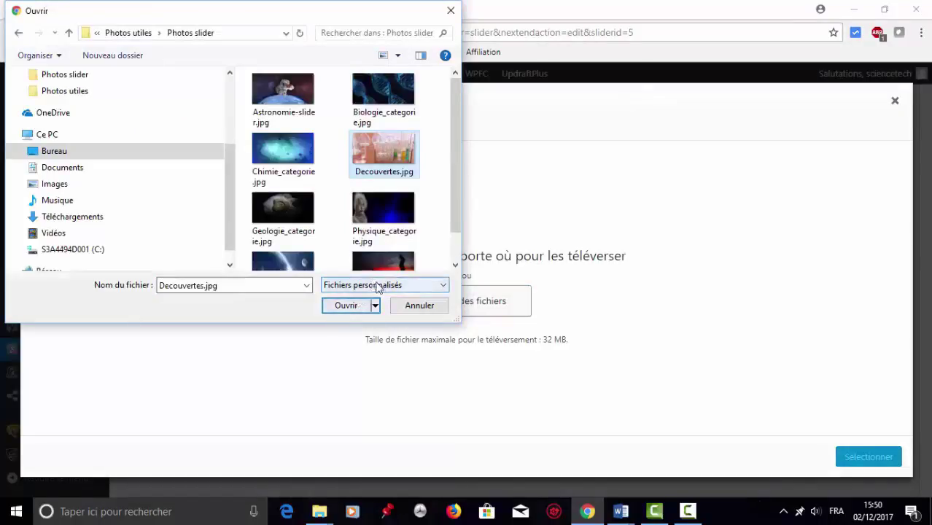
{"action": "left_click", "coordinate": [358, 307]}
{"action": "left_click", "coordinate": [347, 305]}
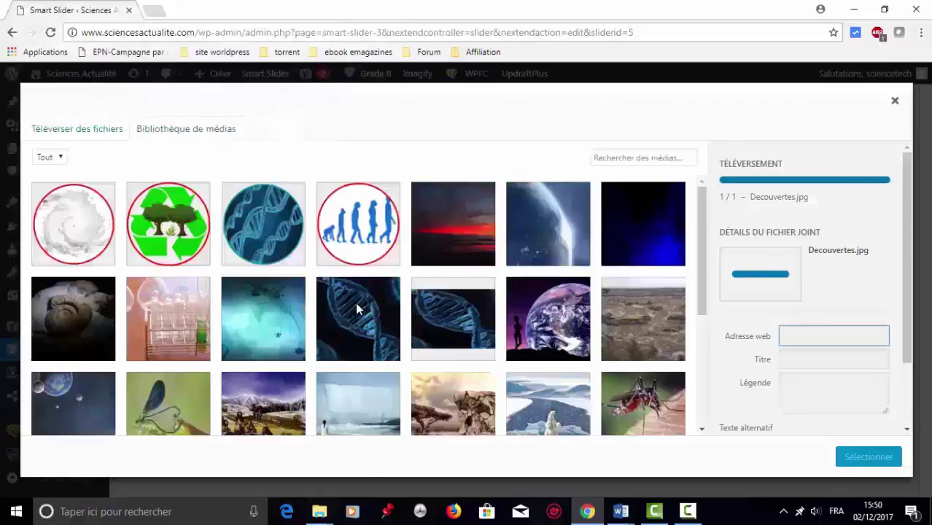
Set the uploaded image's alternative text to Découvertes slider and add the image as a slide
{"action": "left_click", "coordinate": [799, 358]}
{"action": "type", "text": "Découvertes slider"}
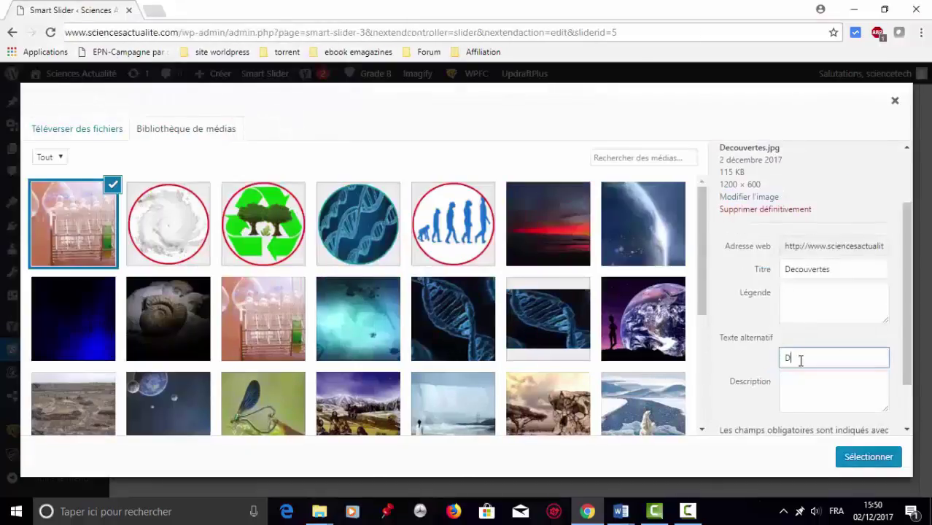
{"action": "left_click", "coordinate": [868, 456]}
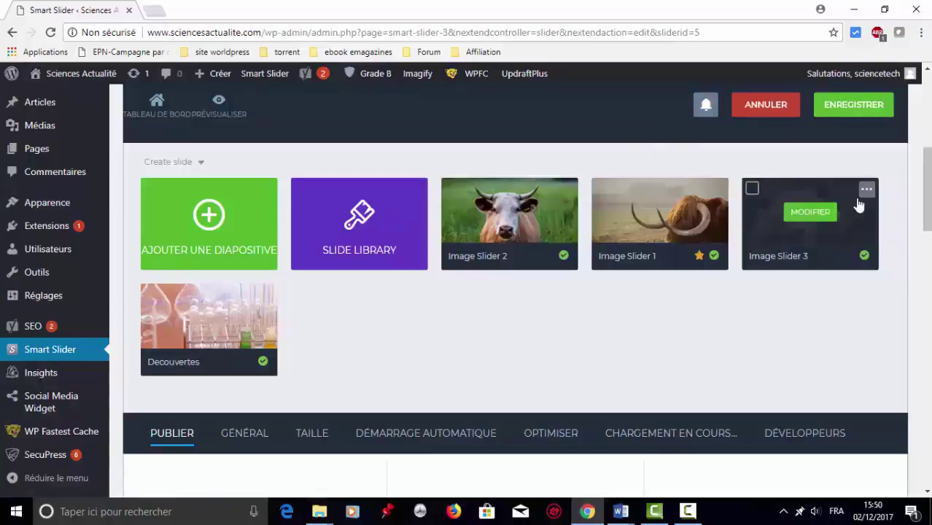
Delete the Image Slider 3 slide from the slider
{"action": "left_click", "coordinate": [865, 190]}
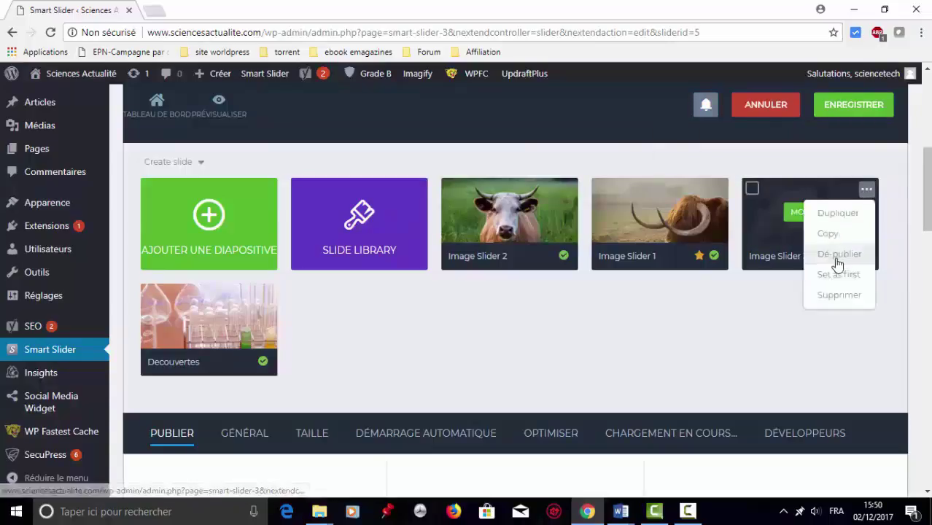
{"action": "left_click", "coordinate": [834, 296]}
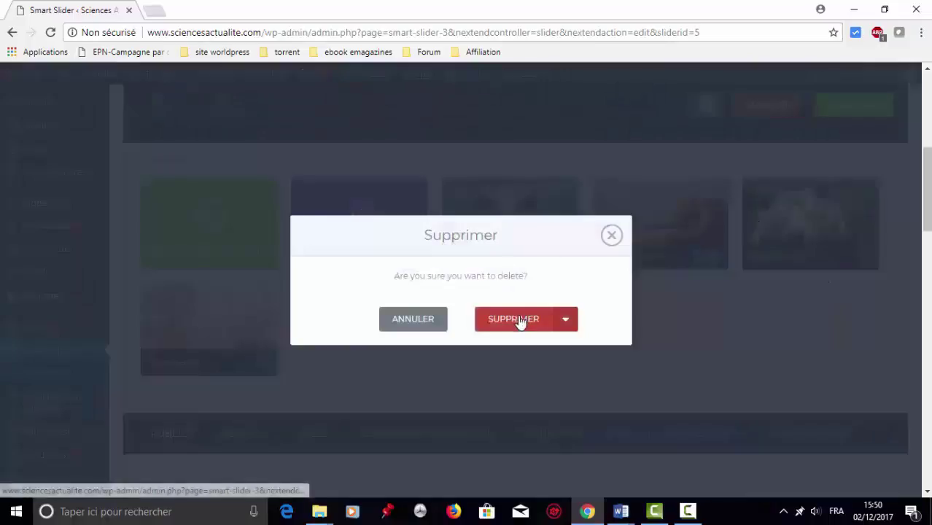
{"action": "left_click", "coordinate": [519, 319]}
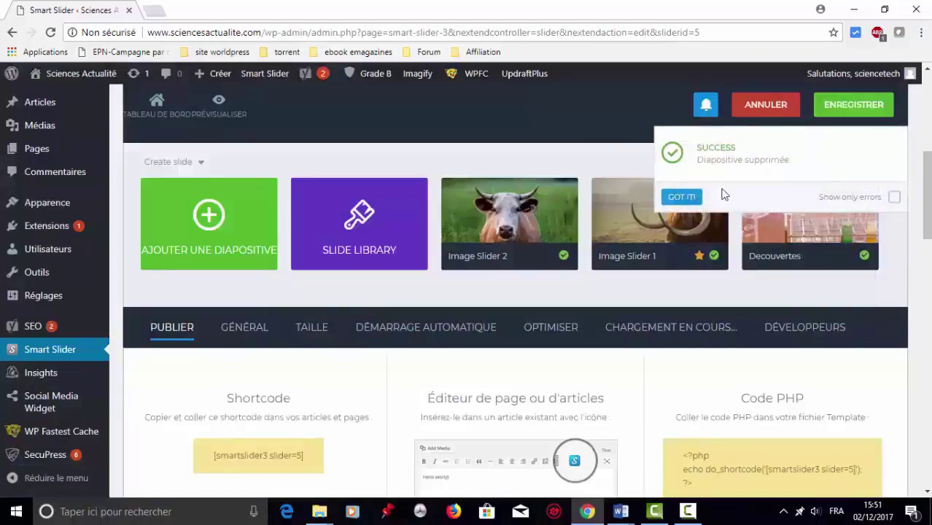
Delete the remaining sample slides Image Slider 1 and Image Slider 2 from the slider
{"action": "left_click", "coordinate": [681, 196]}
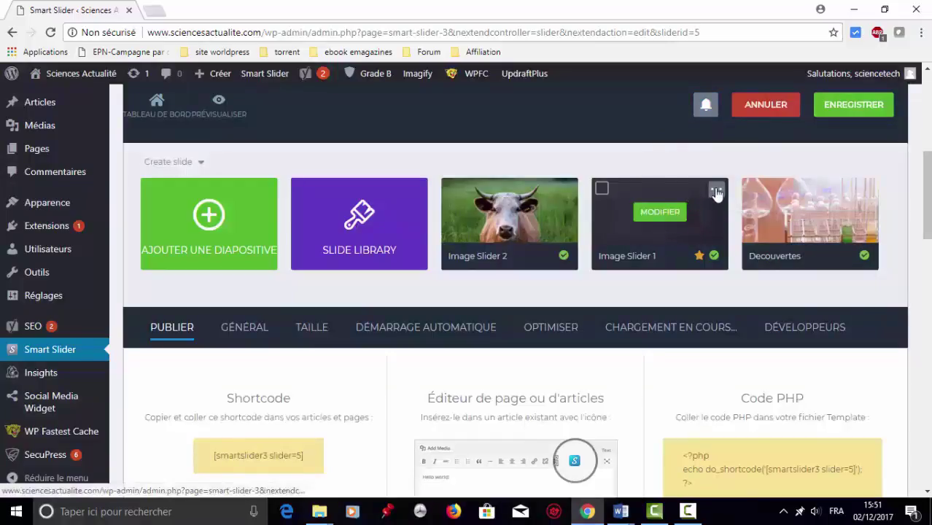
{"action": "left_click", "coordinate": [716, 192]}
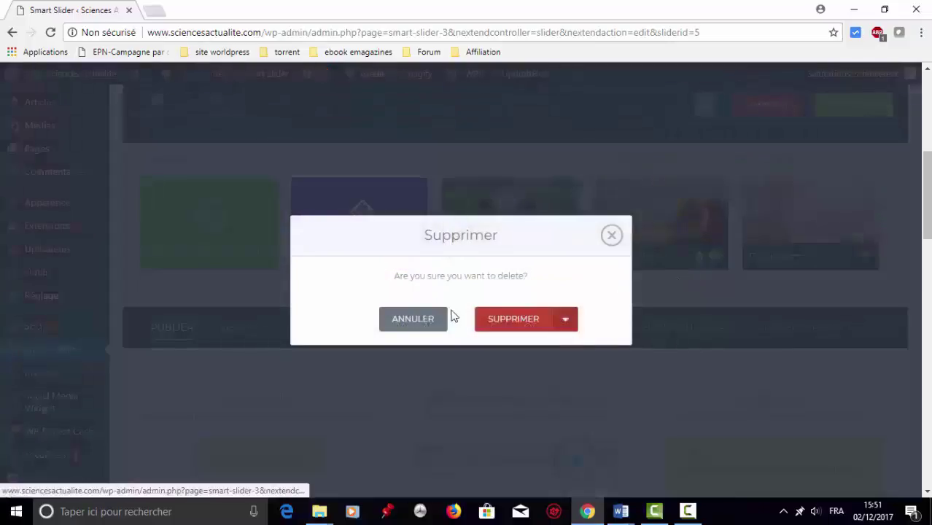
{"action": "left_click", "coordinate": [485, 319]}
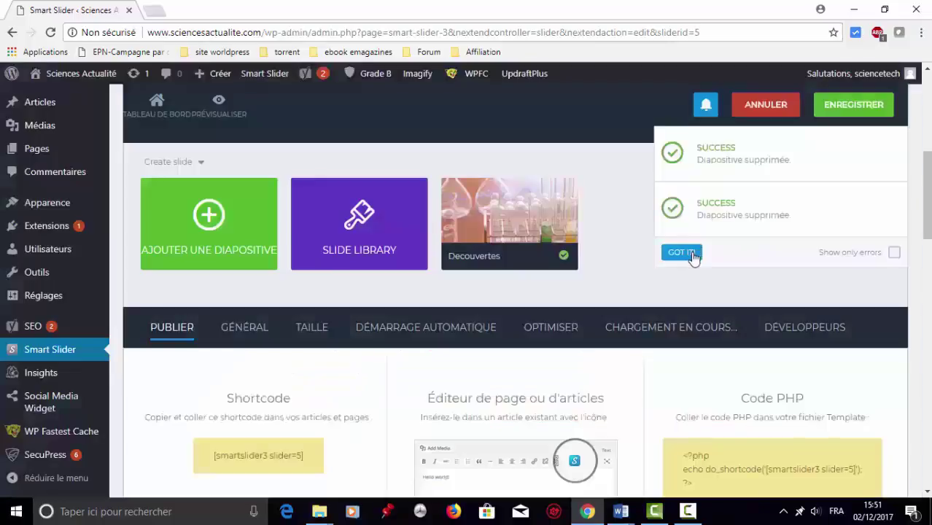
{"action": "left_click", "coordinate": [681, 253]}
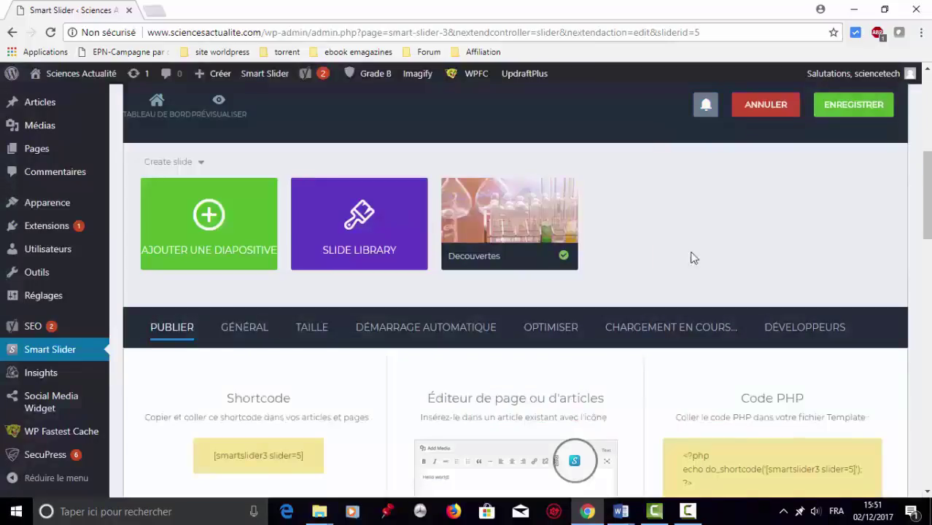
Add Planete_categorie.jpg from the media library as a new slide
{"action": "left_click", "coordinate": [222, 209]}
{"action": "left_click", "coordinate": [642, 213]}
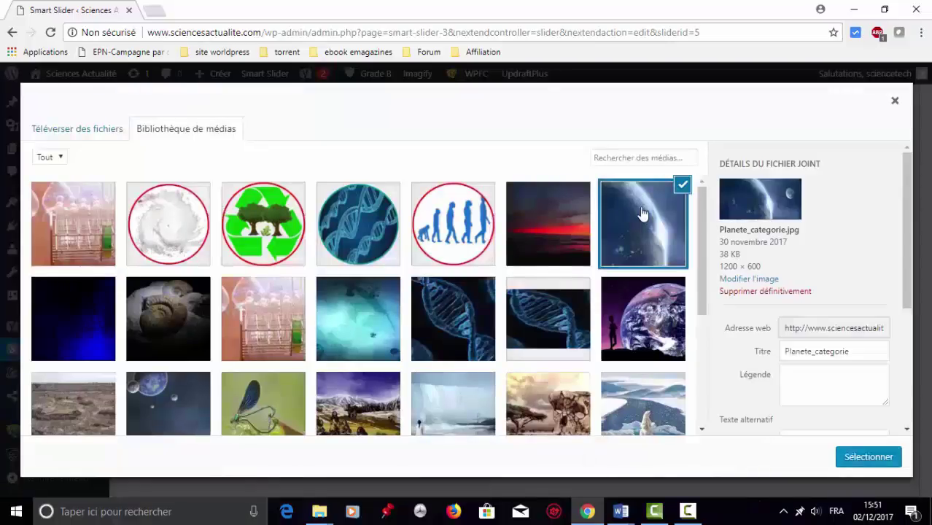
{"action": "left_click", "coordinate": [868, 456]}
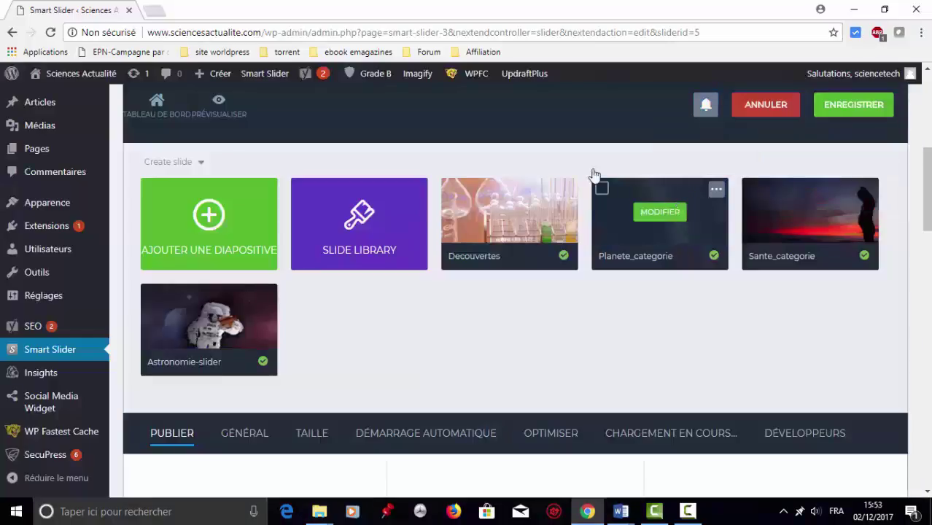
View the site's Actualité page and check how the slider's images play
{"action": "mouse_move", "coordinate": [69, 93]}
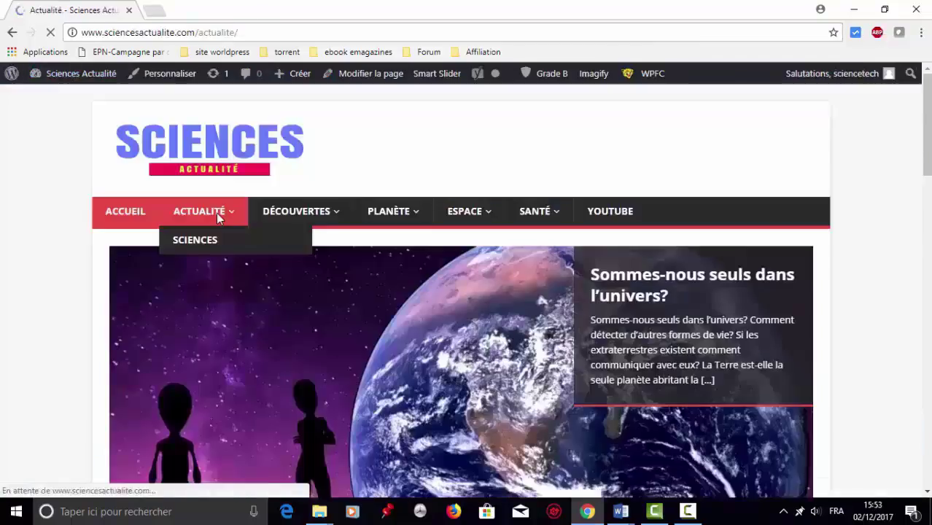
{"action": "left_click", "coordinate": [216, 213]}
{"action": "scroll", "coordinate": [928, 401], "scroll_direction": "down", "scroll_amount": 3}
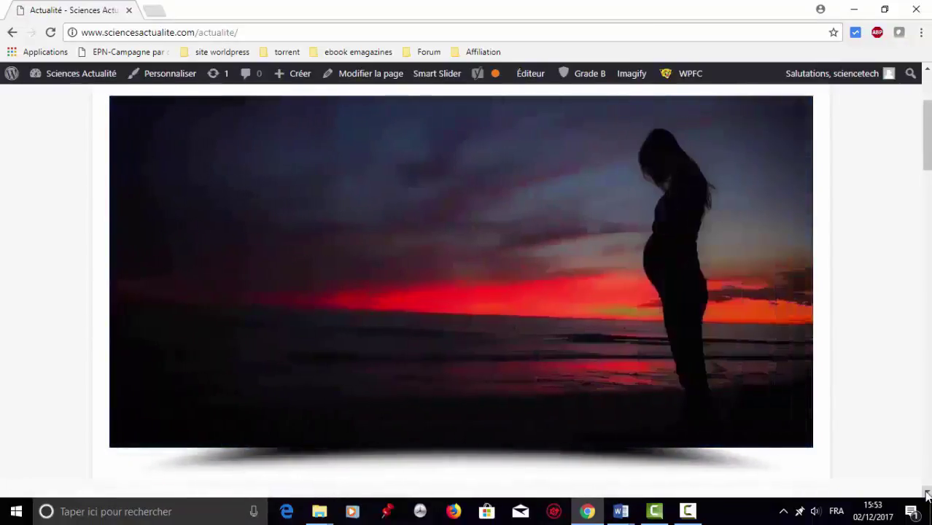
{"action": "mouse_move", "coordinate": [385, 391]}
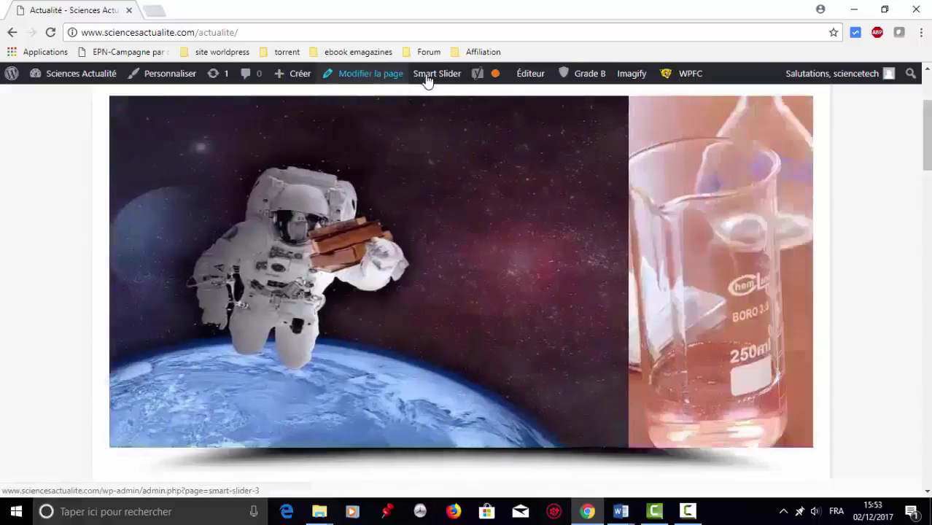
Open Actualité-Page-Slider for editing and open its Decouvertes slide
{"action": "mouse_move", "coordinate": [432, 80]}
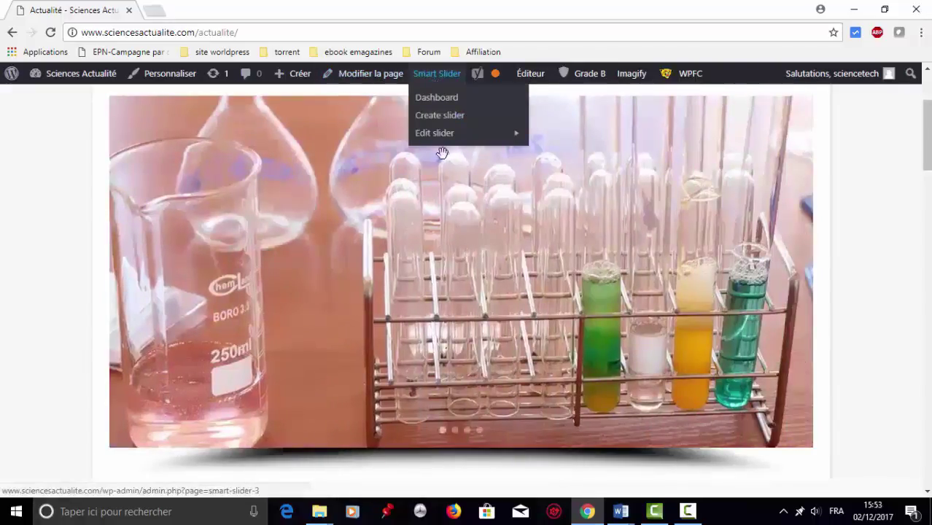
{"action": "mouse_move", "coordinate": [444, 132]}
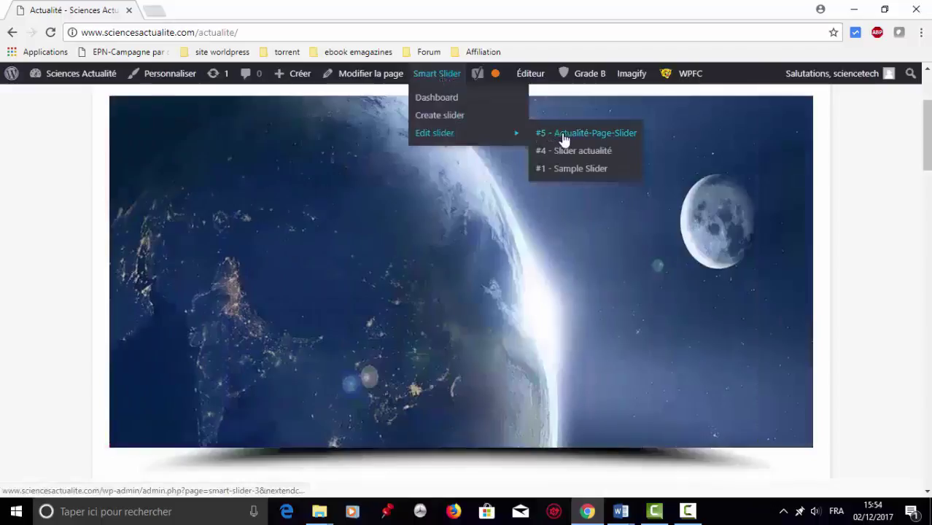
{"action": "left_click", "coordinate": [561, 133]}
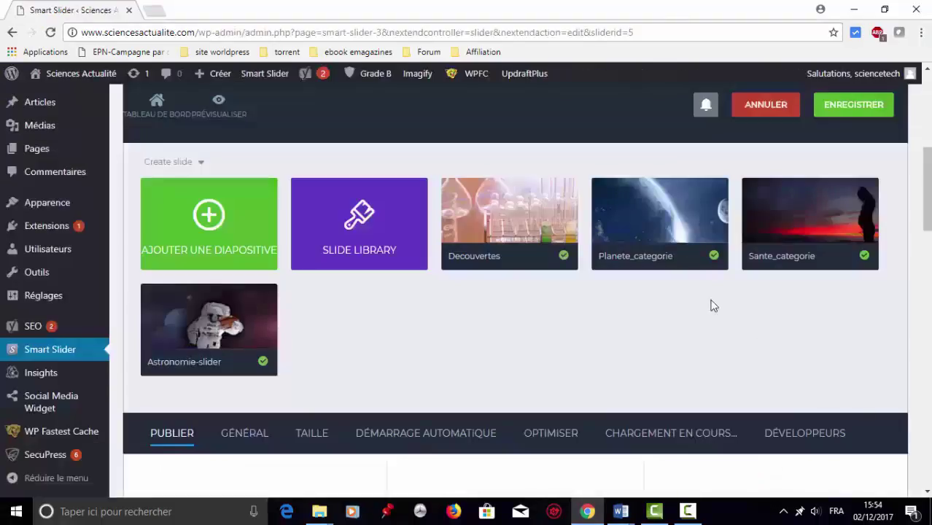
{"action": "left_click", "coordinate": [519, 216]}
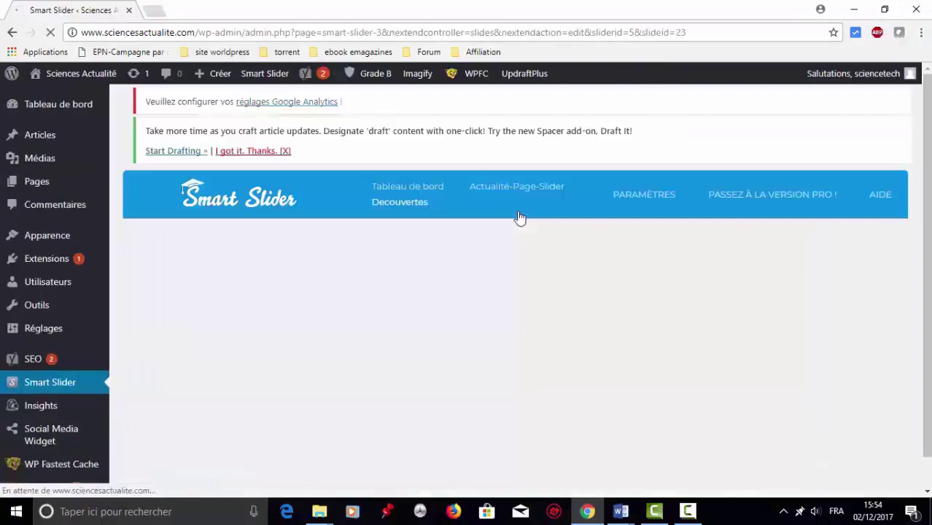
Add a text layer reading Dernières découvertes to the Decouvertes slide
{"action": "scroll", "coordinate": [140, 289], "scroll_direction": "down", "scroll_amount": 5}
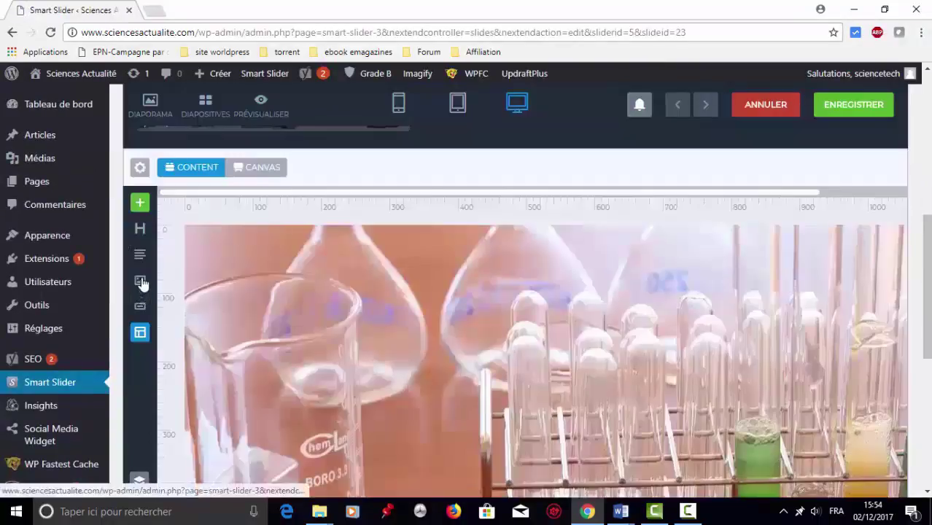
{"action": "left_click", "coordinate": [139, 254]}
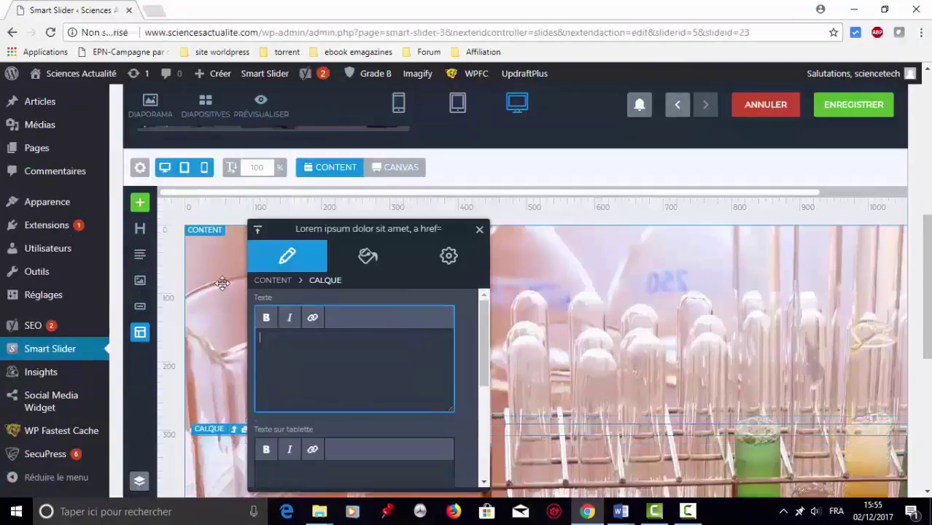
{"action": "type", "text": "Dernières découvertes"}
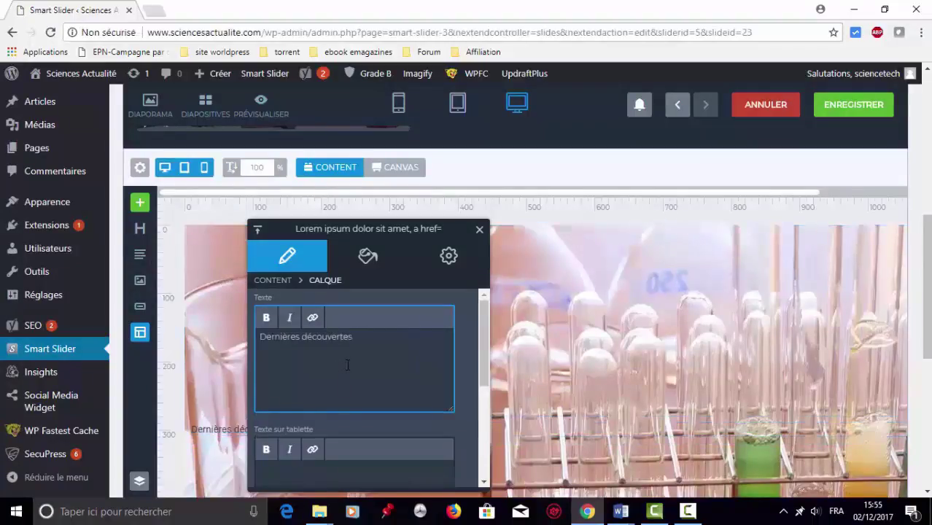
Set the text layer's font colour to white (FFFFFFFF)
{"action": "left_click", "coordinate": [367, 258]}
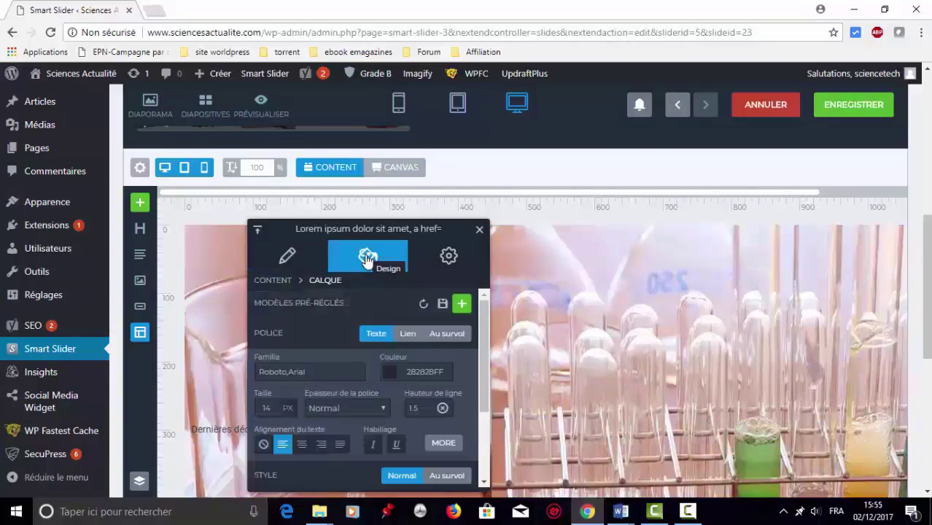
{"action": "scroll", "coordinate": [927, 493], "scroll_direction": "down", "scroll_amount": 3}
{"action": "left_click", "coordinate": [927, 493]}
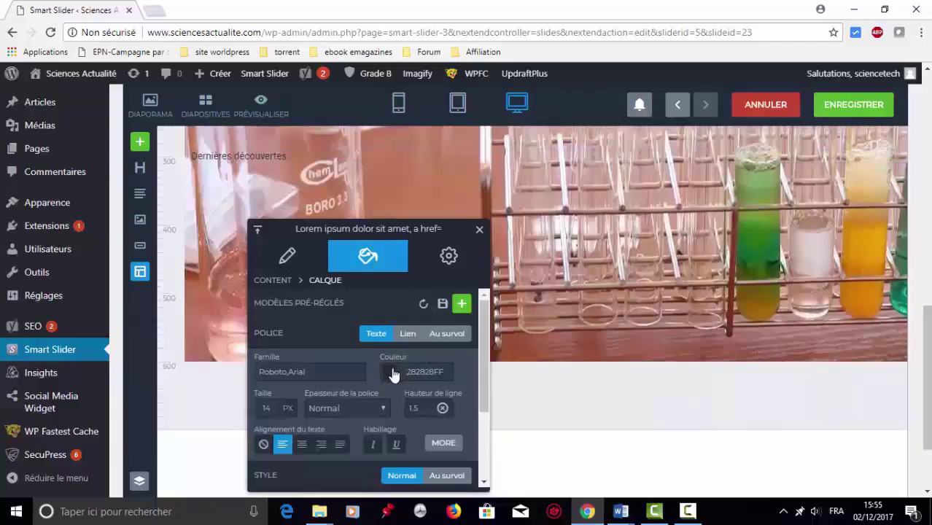
{"action": "left_click", "coordinate": [393, 374]}
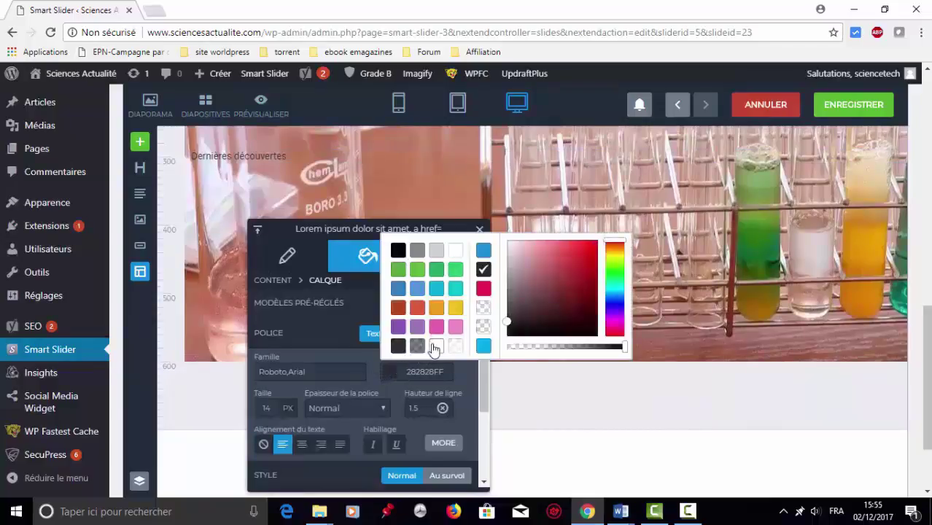
{"action": "left_click", "coordinate": [455, 250]}
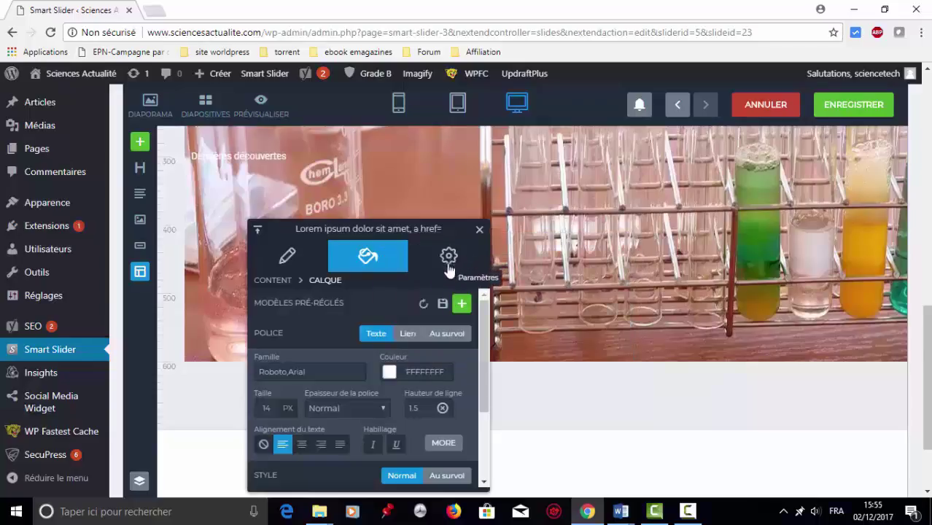
Set the text layer's font size to 24 px and its weight to Bold
{"action": "left_click", "coordinate": [274, 409]}
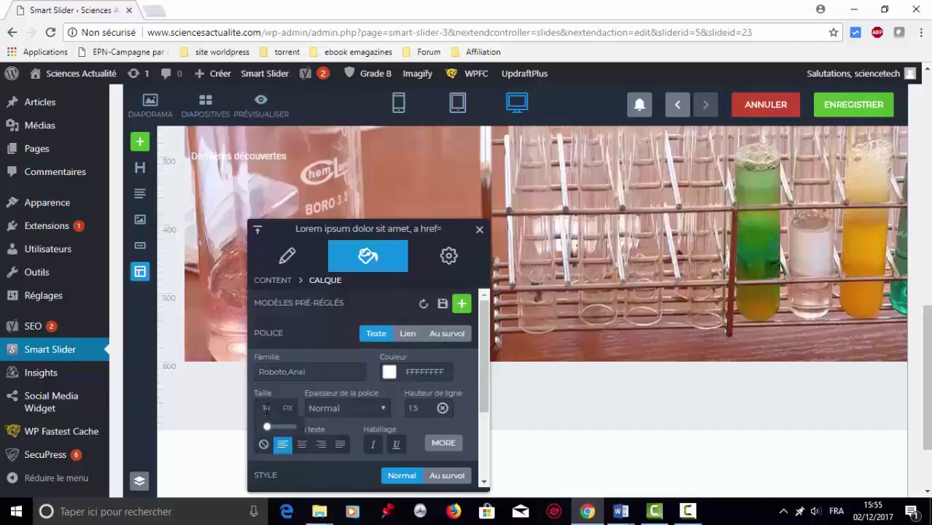
{"action": "left_click", "coordinate": [267, 409]}
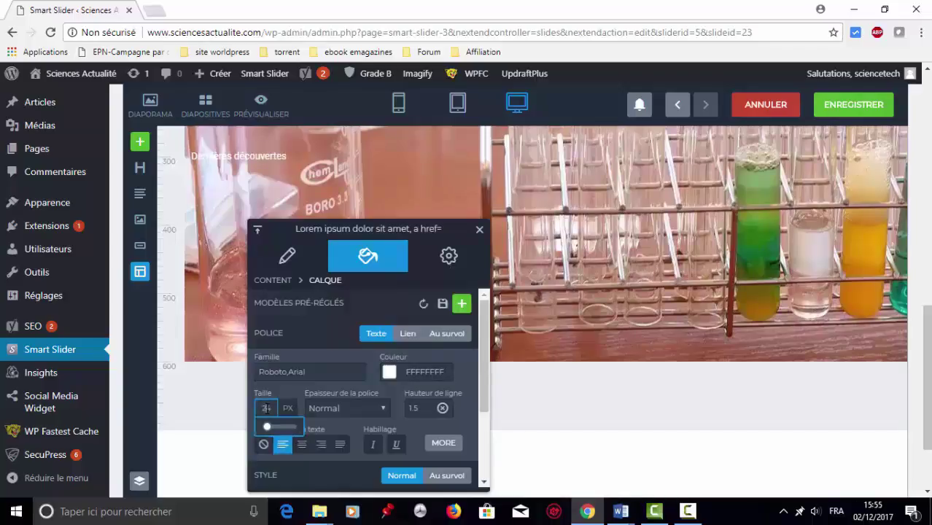
{"action": "type", "text": "24"}
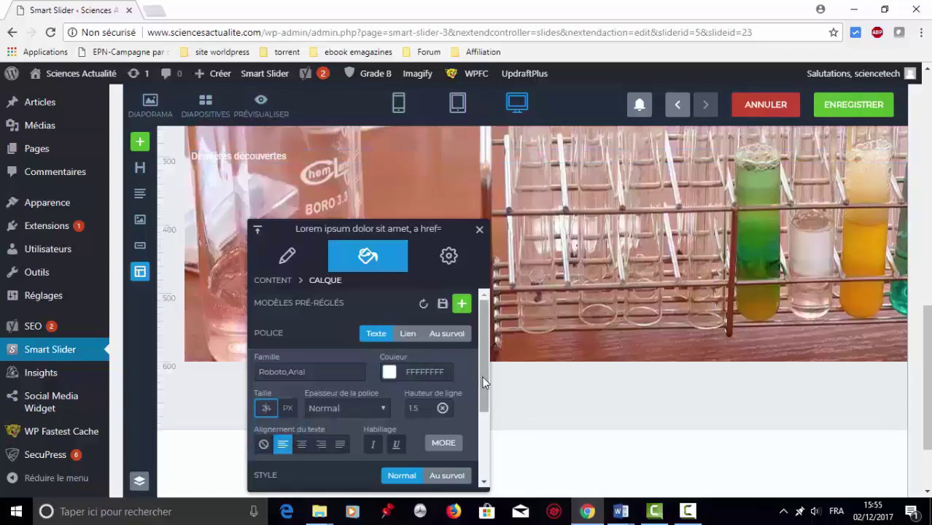
{"action": "left_click", "coordinate": [384, 407]}
{"action": "left_click", "coordinate": [352, 326]}
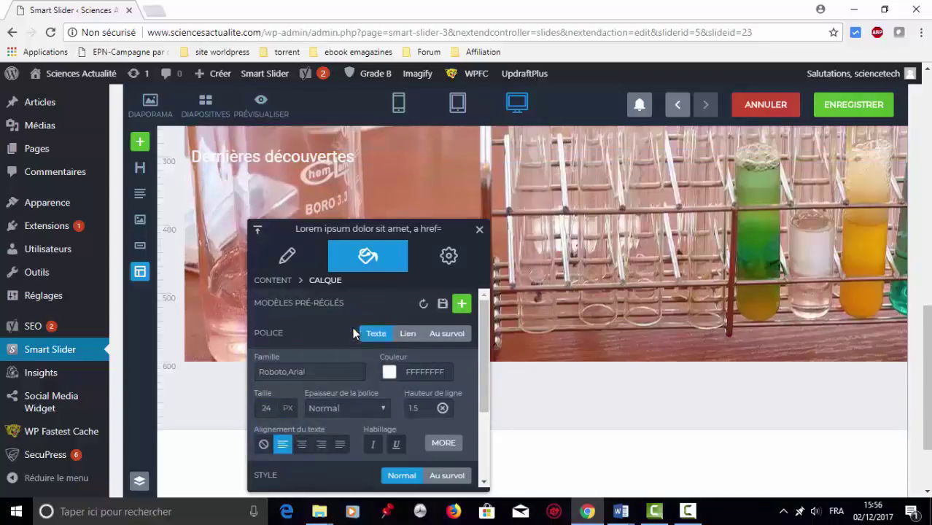
Give the text layer a semi-transparent dark grey background colour, 28282887
{"action": "scroll", "coordinate": [352, 333], "scroll_direction": "down", "scroll_amount": 2}
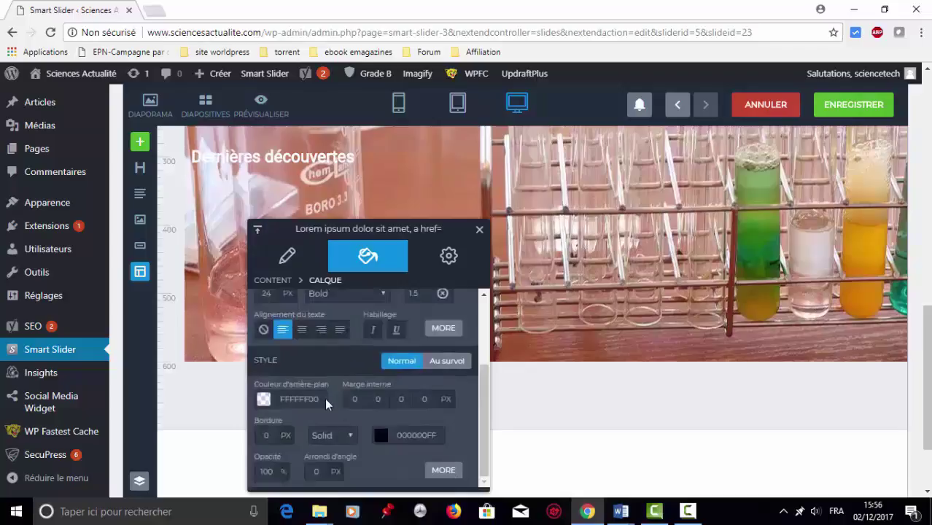
{"action": "left_click", "coordinate": [263, 399]}
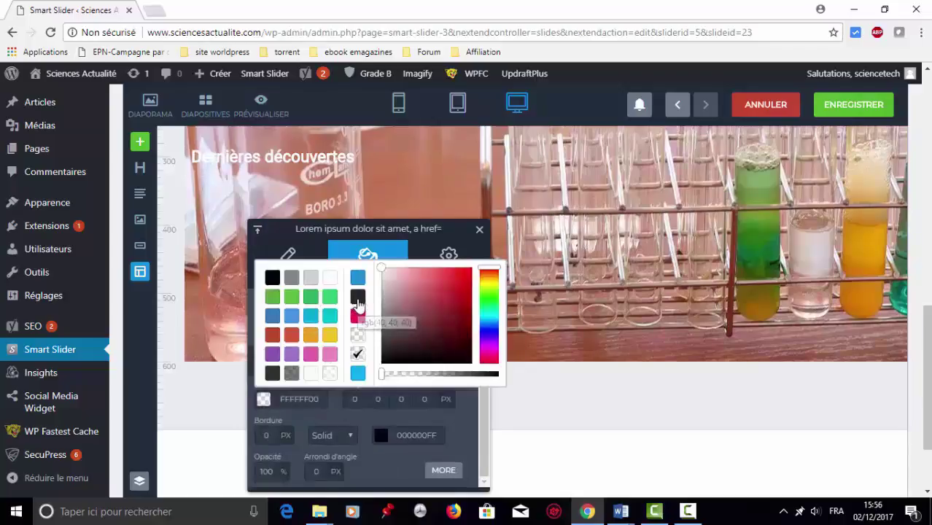
{"action": "left_click", "coordinate": [357, 300]}
{"action": "left_click", "coordinate": [263, 398]}
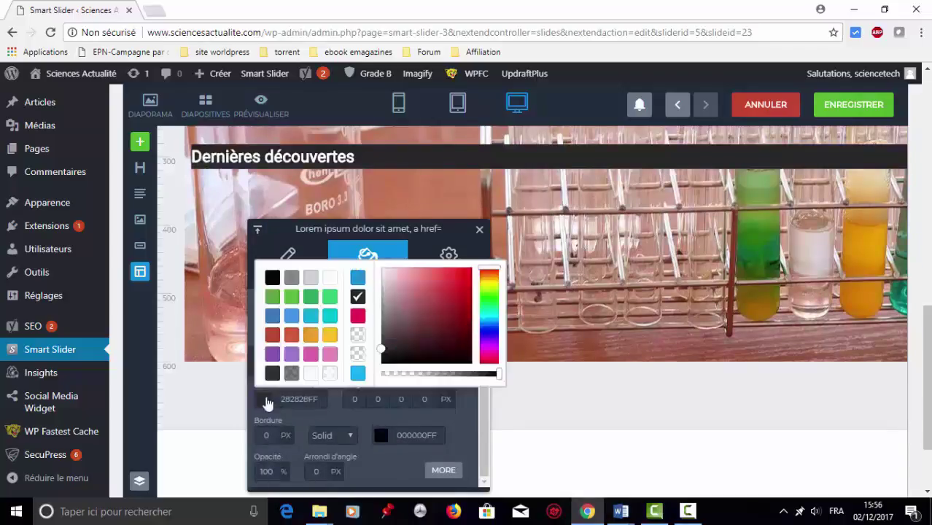
{"action": "left_click", "coordinate": [445, 374]}
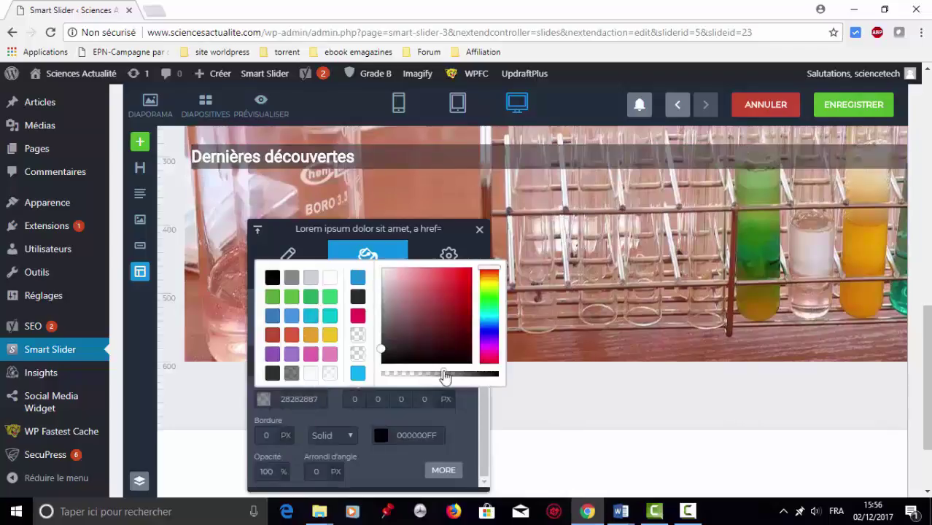
{"action": "left_click", "coordinate": [470, 434]}
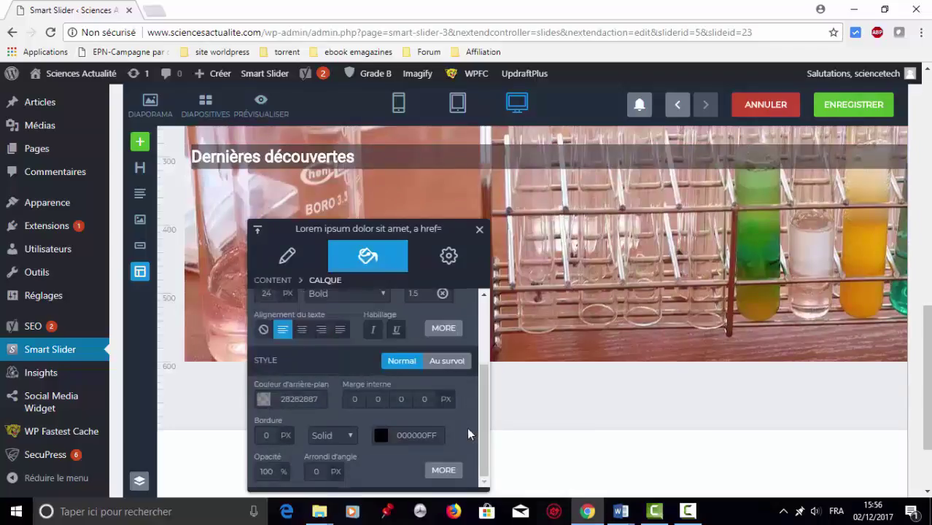
Set the slide content's vertical alignment to bottom
{"action": "scroll", "coordinate": [486, 308], "scroll_direction": "up", "scroll_amount": 3}
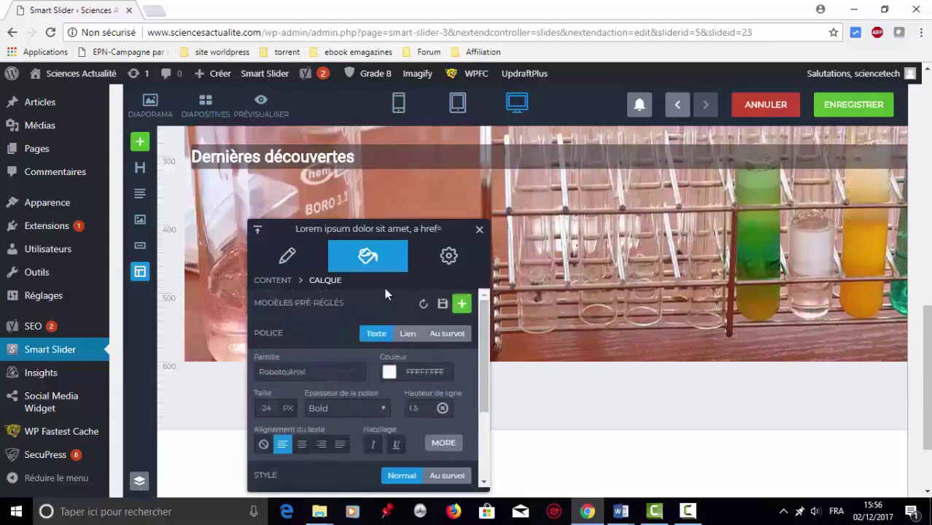
{"action": "left_click", "coordinate": [272, 282]}
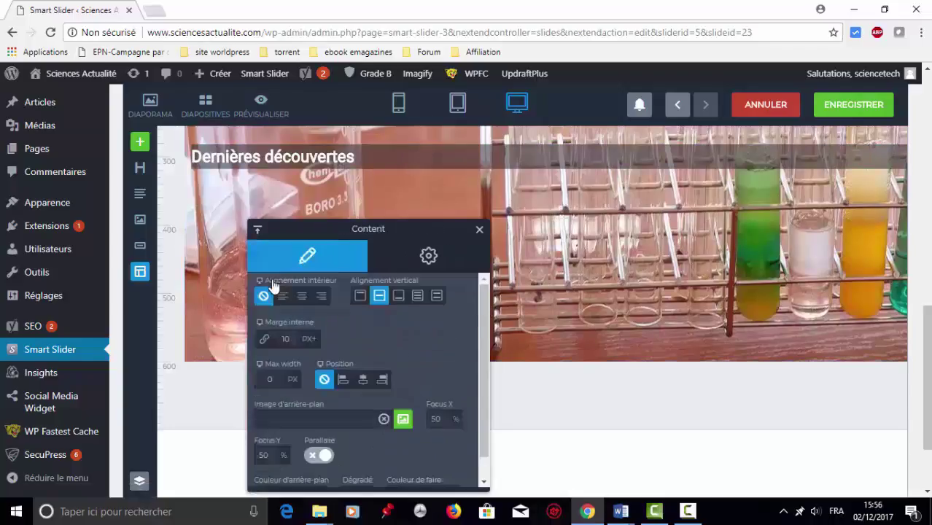
{"action": "left_click", "coordinate": [399, 297]}
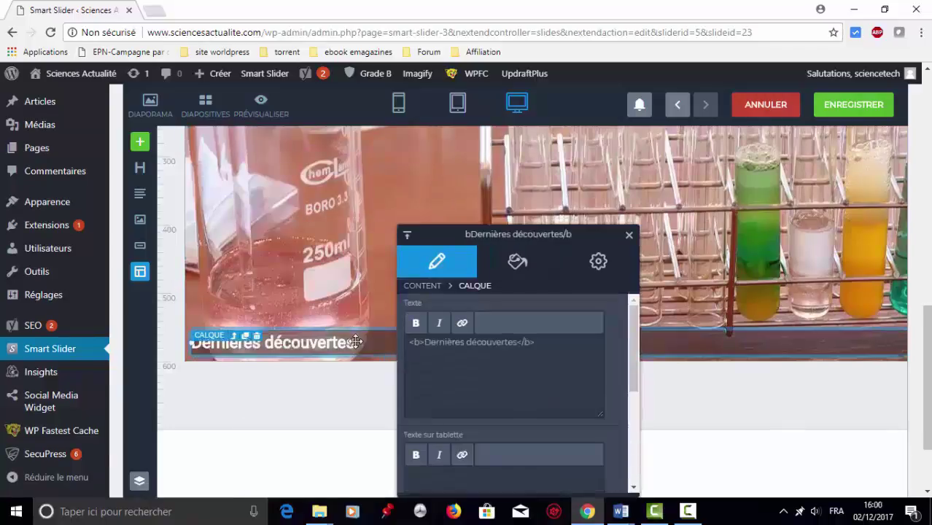
Set the Dernières découvertes layer's position to centre and align the slide content vertically to the bottom
{"action": "left_click_drag", "start_coordinate": [355, 341], "coordinate": [366, 347]}
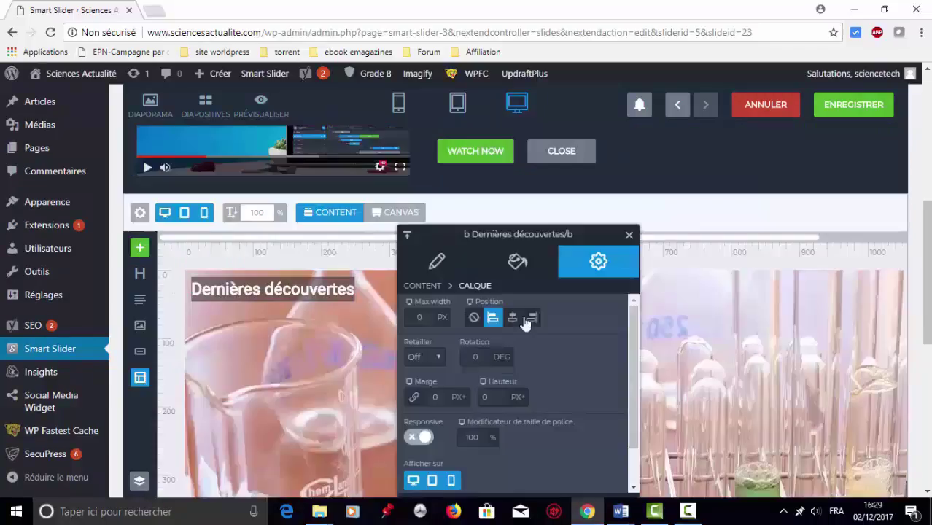
{"action": "left_click", "coordinate": [512, 319]}
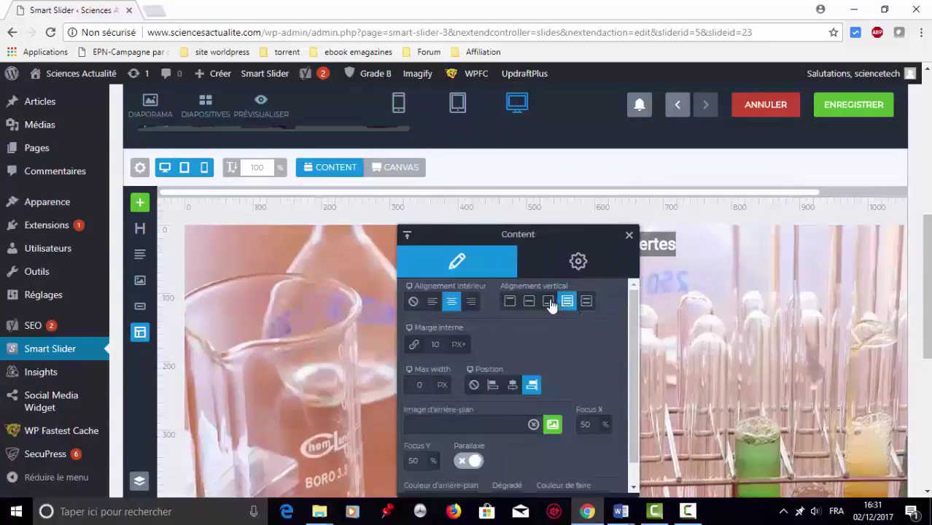
{"action": "left_click", "coordinate": [548, 302]}
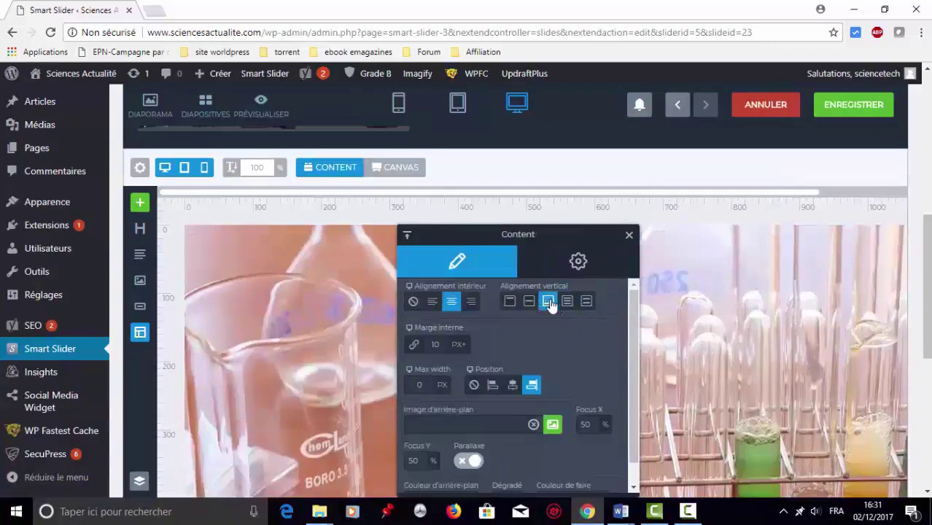
Stretch the Dernières découvertes text layer leftwards so that it spans the full width of the slide's lower edge
{"action": "left_click", "coordinate": [628, 236]}
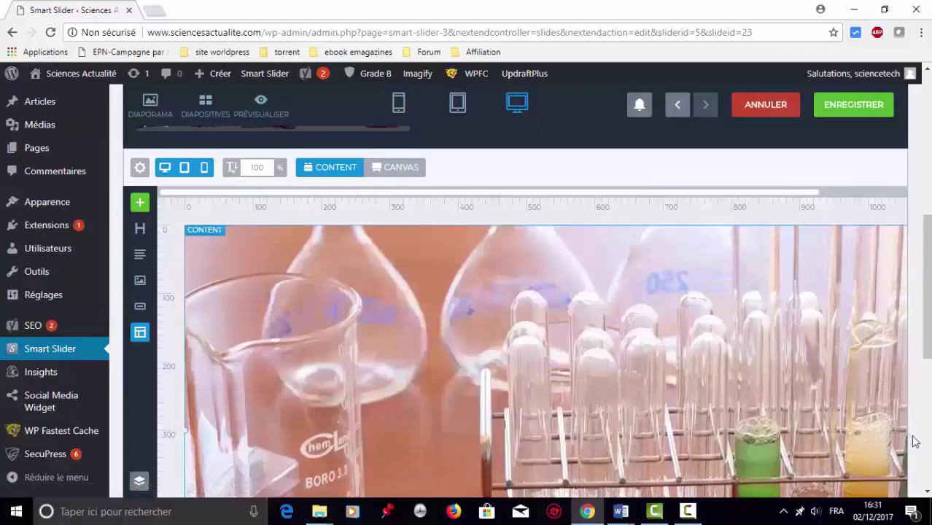
{"action": "scroll", "coordinate": [911, 441], "scroll_direction": "down", "scroll_amount": 5}
{"action": "left_click", "coordinate": [257, 237]}
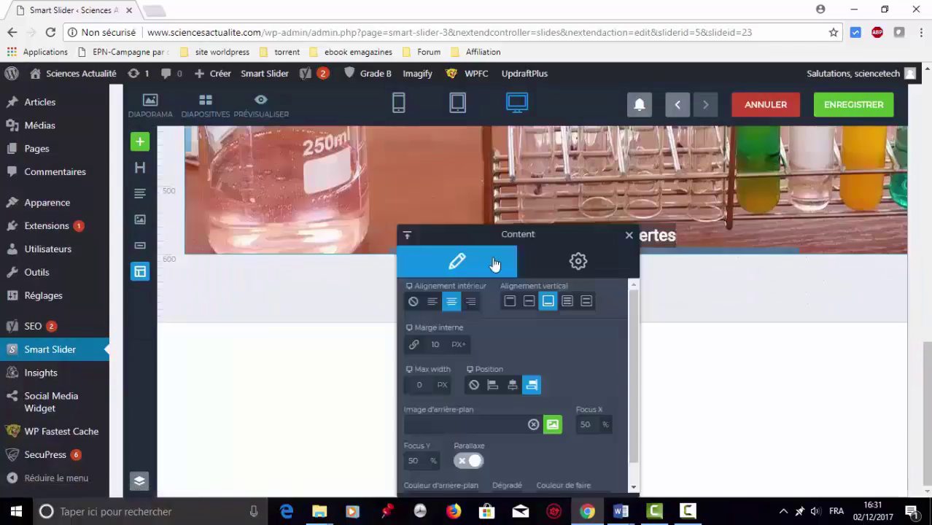
{"action": "left_click", "coordinate": [628, 236]}
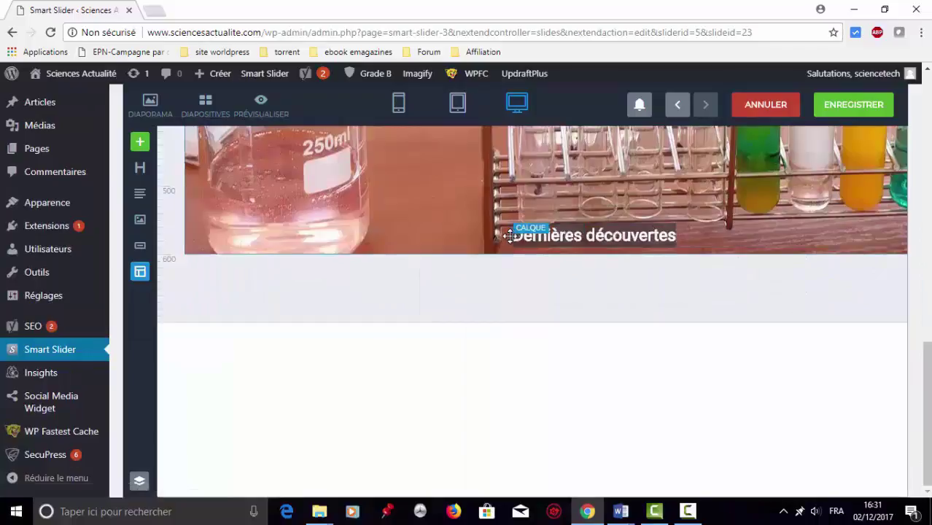
{"action": "left_click_drag", "start_coordinate": [513, 241], "coordinate": [190, 244]}
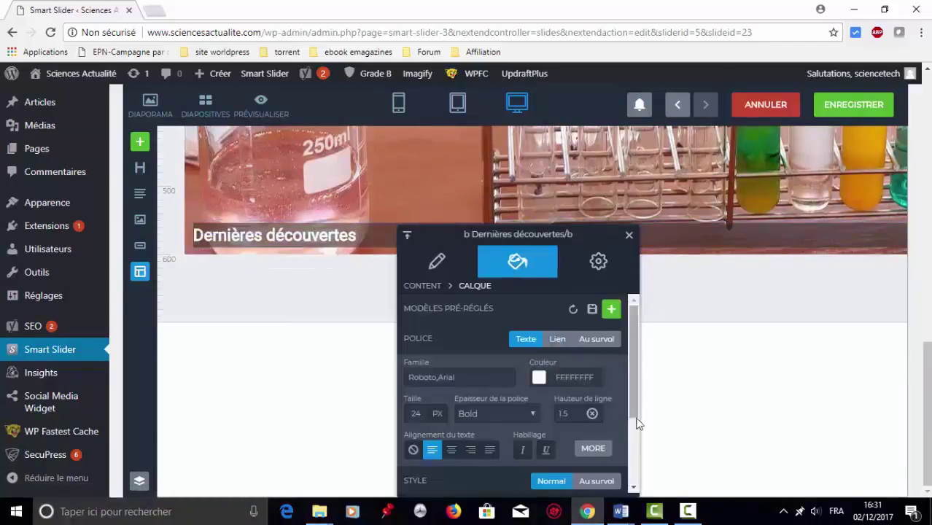
Centre the text in the Dernières découvertes layer and save the slide
{"action": "left_click", "coordinate": [634, 452]}
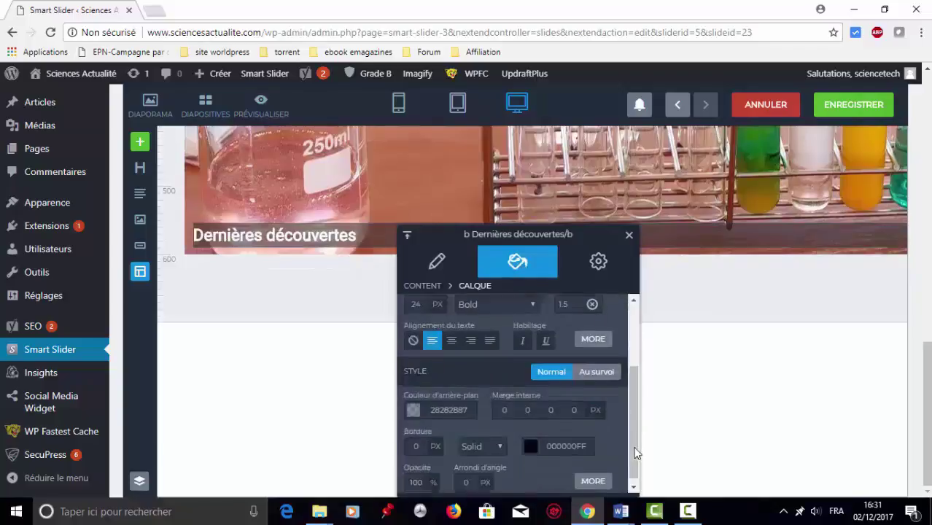
{"action": "left_click", "coordinate": [452, 336]}
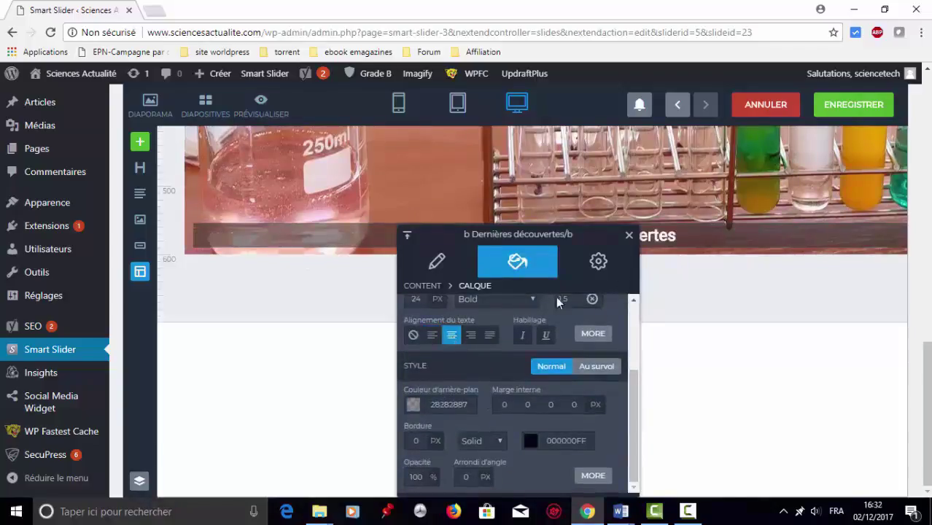
{"action": "left_click", "coordinate": [872, 104]}
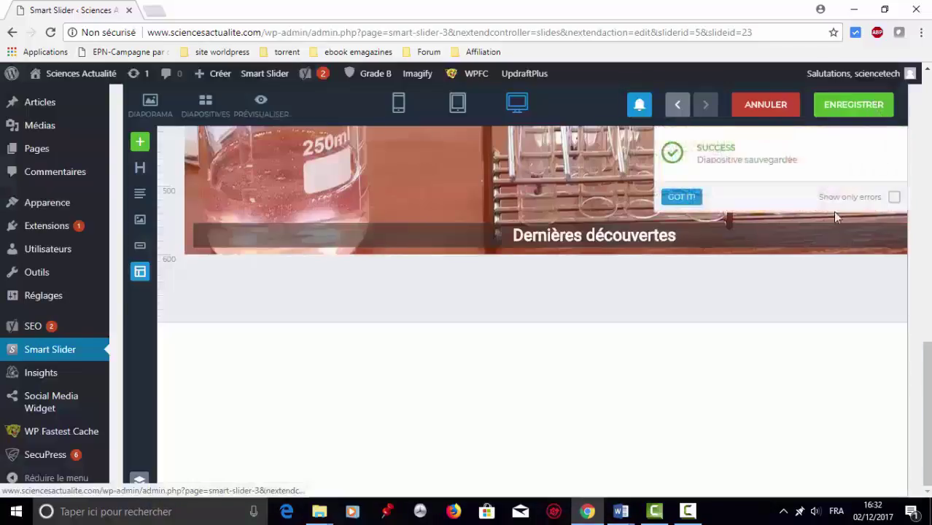
View the slider on the published Actualité page
{"action": "left_click", "coordinate": [58, 99]}
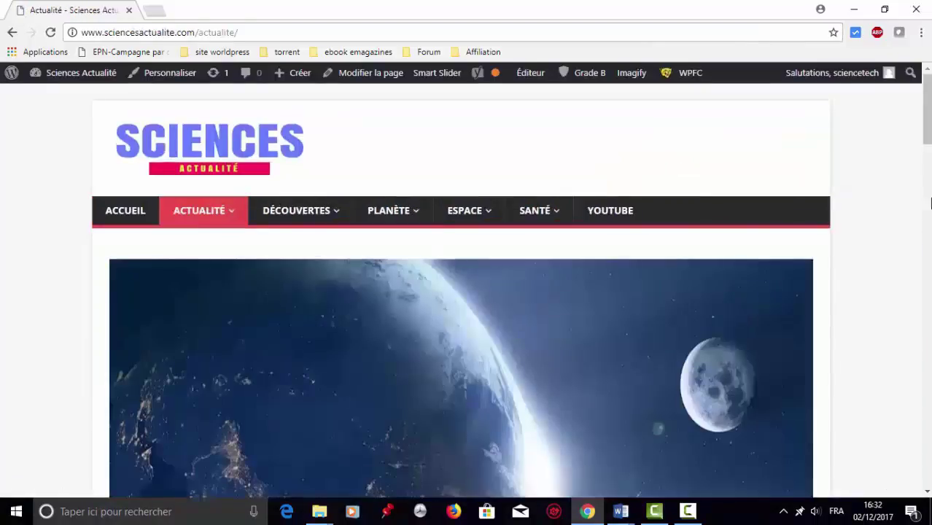
{"action": "scroll", "coordinate": [928, 202], "scroll_direction": "down", "scroll_amount": 5}
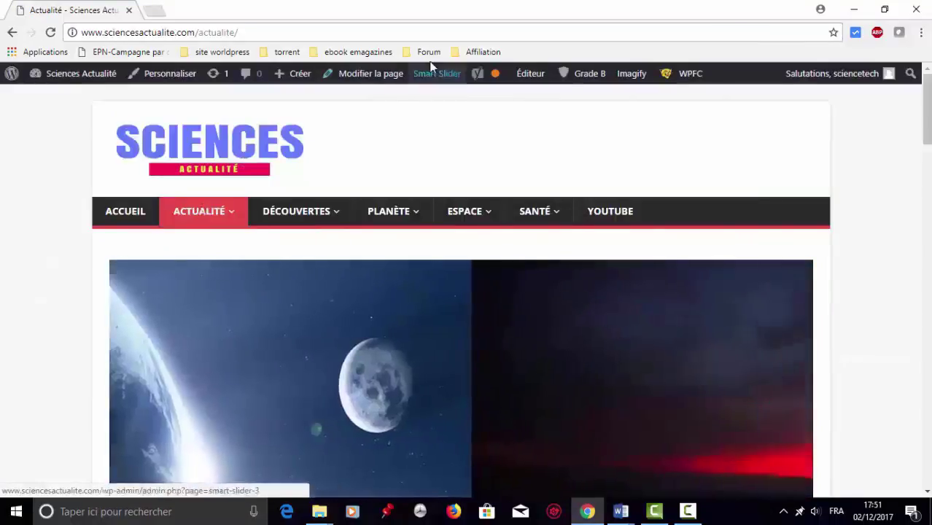
Open the Actualité-Page-Slider slider for editing and locate its Planete_categorie slide
{"action": "mouse_move", "coordinate": [430, 75]}
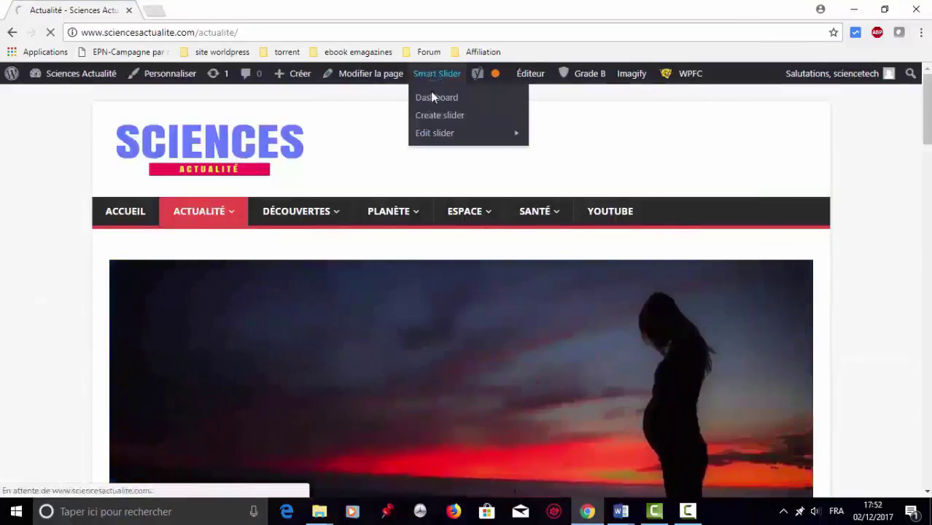
{"action": "mouse_move", "coordinate": [441, 135]}
{"action": "left_click", "coordinate": [548, 137]}
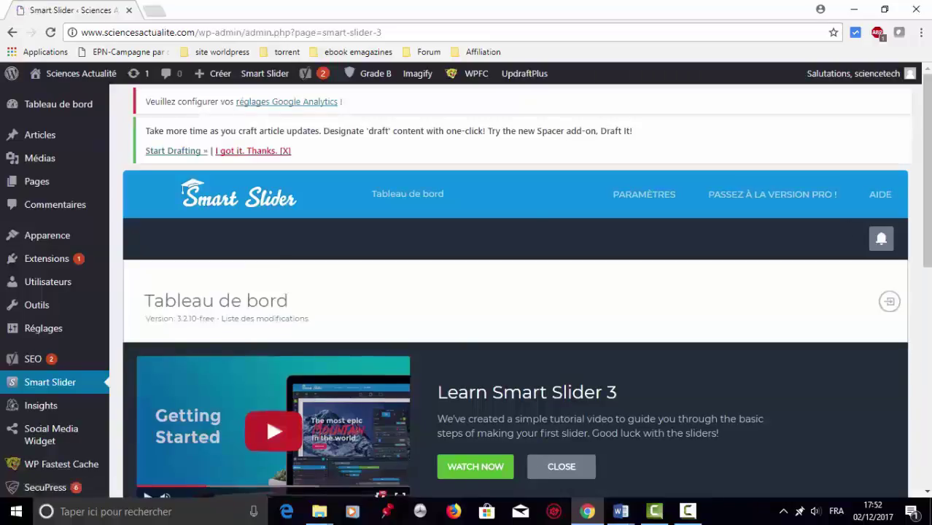
{"action": "scroll", "coordinate": [514, 291], "scroll_direction": "down", "scroll_amount": 5}
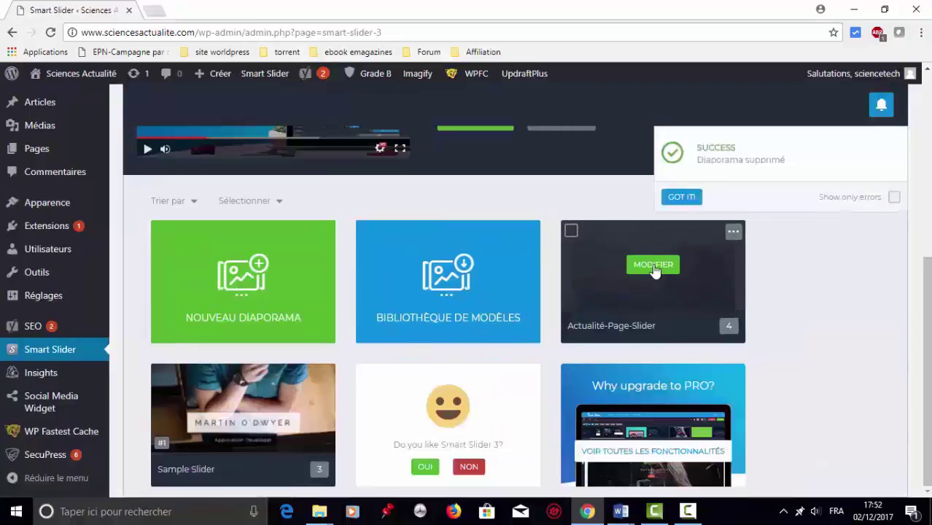
{"action": "left_click", "coordinate": [653, 267]}
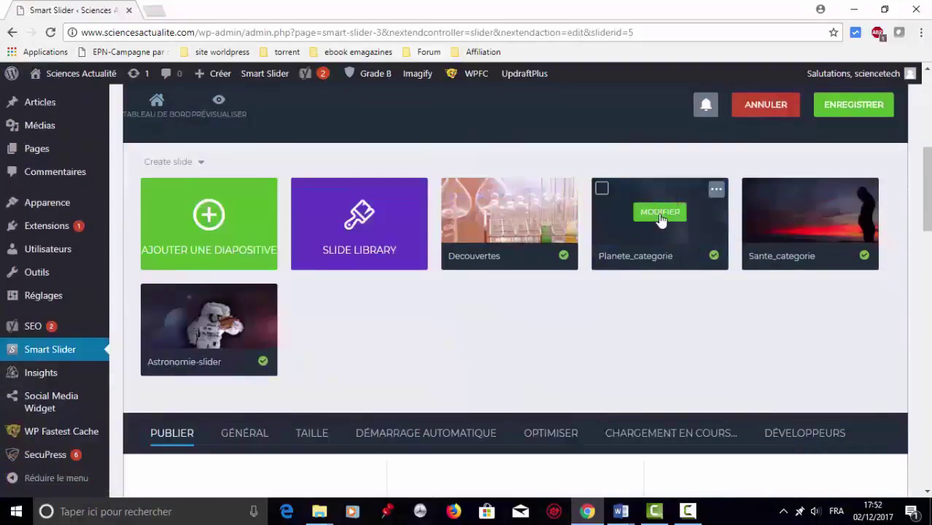
{"action": "mouse_move", "coordinate": [662, 219]}
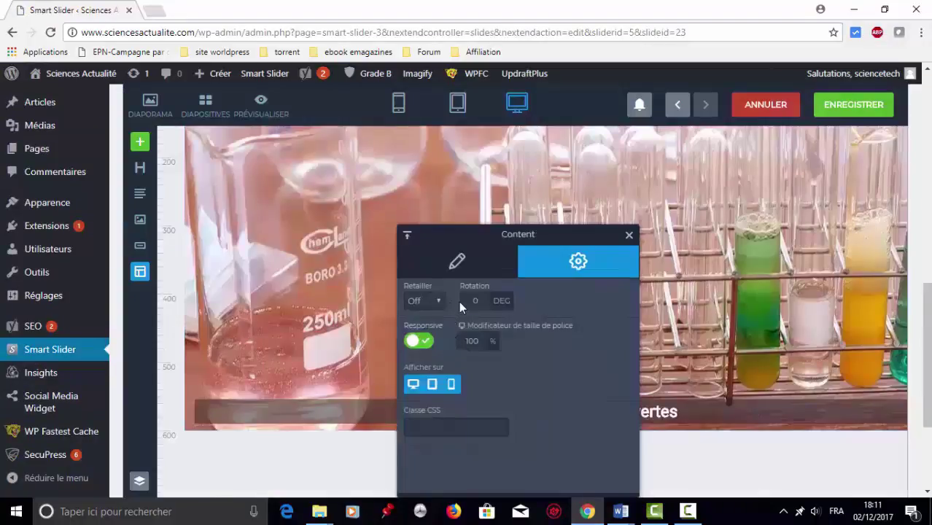
Close the slide's content settings and check the captioned slides in the slider on the published Actualité page
{"action": "left_click", "coordinate": [471, 298]}
{"action": "left_click", "coordinate": [629, 236]}
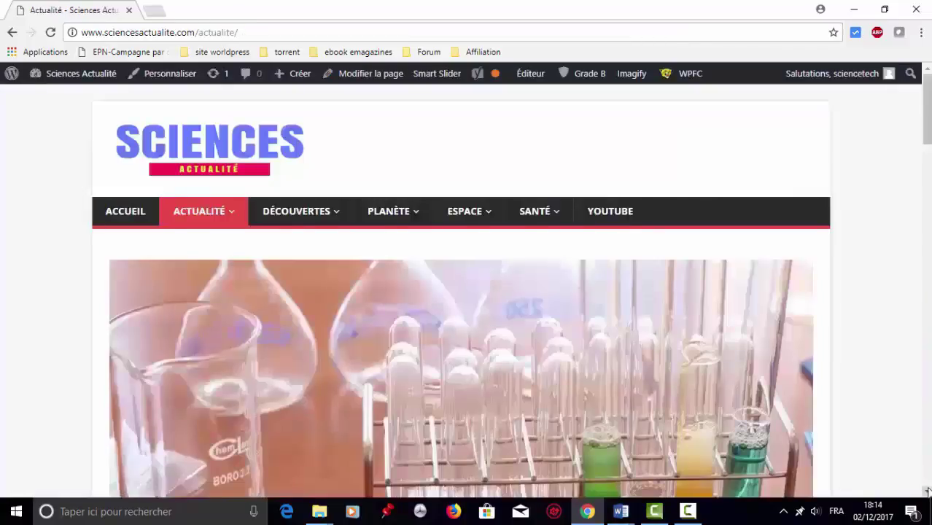
{"action": "scroll", "coordinate": [927, 491], "scroll_direction": "down", "scroll_amount": 3}
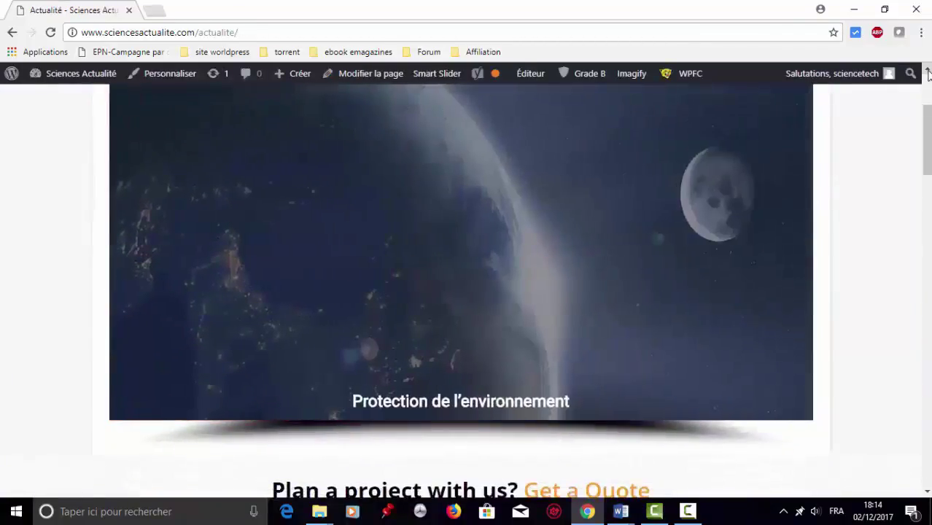
{"action": "left_click", "coordinate": [927, 72]}
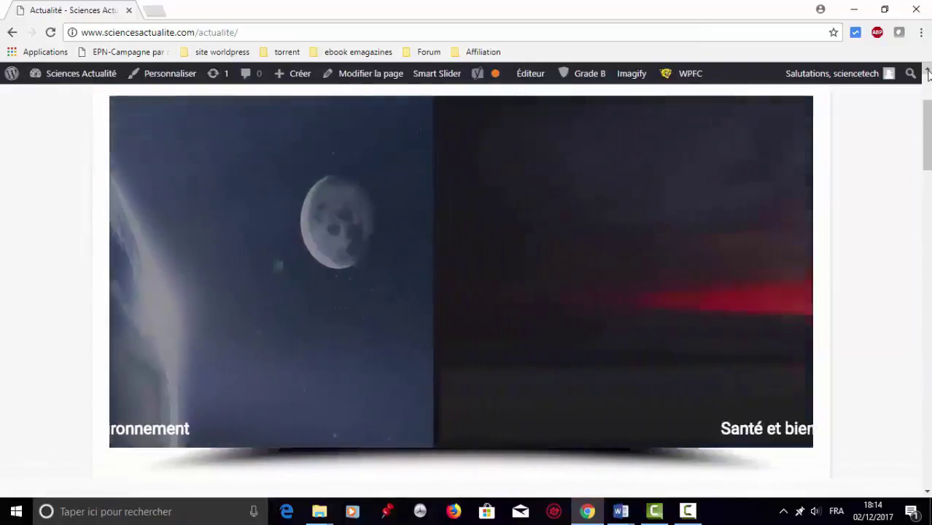